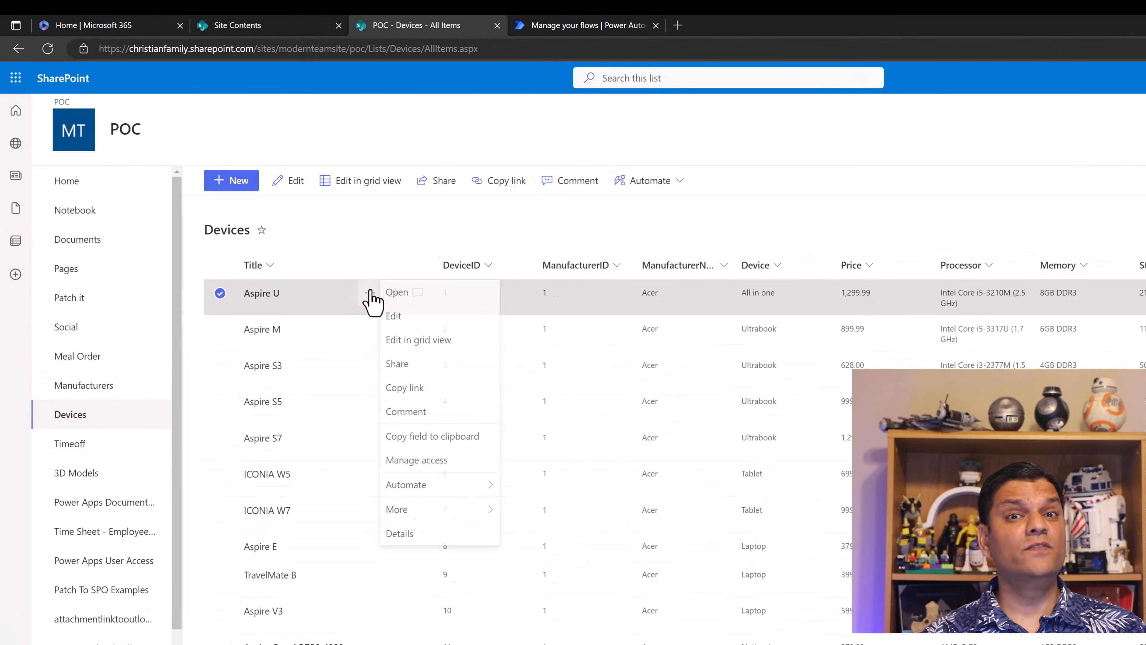
{"action": "mouse_move", "coordinate": [494, 569]}
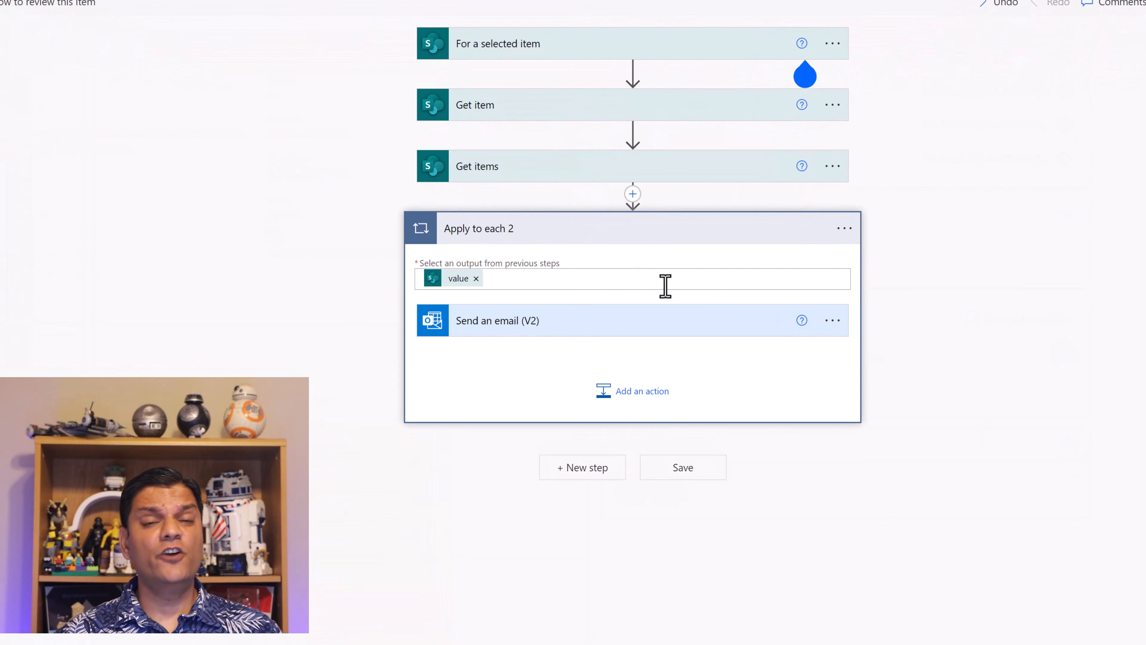
{"action": "left_click", "coordinate": [833, 320]}
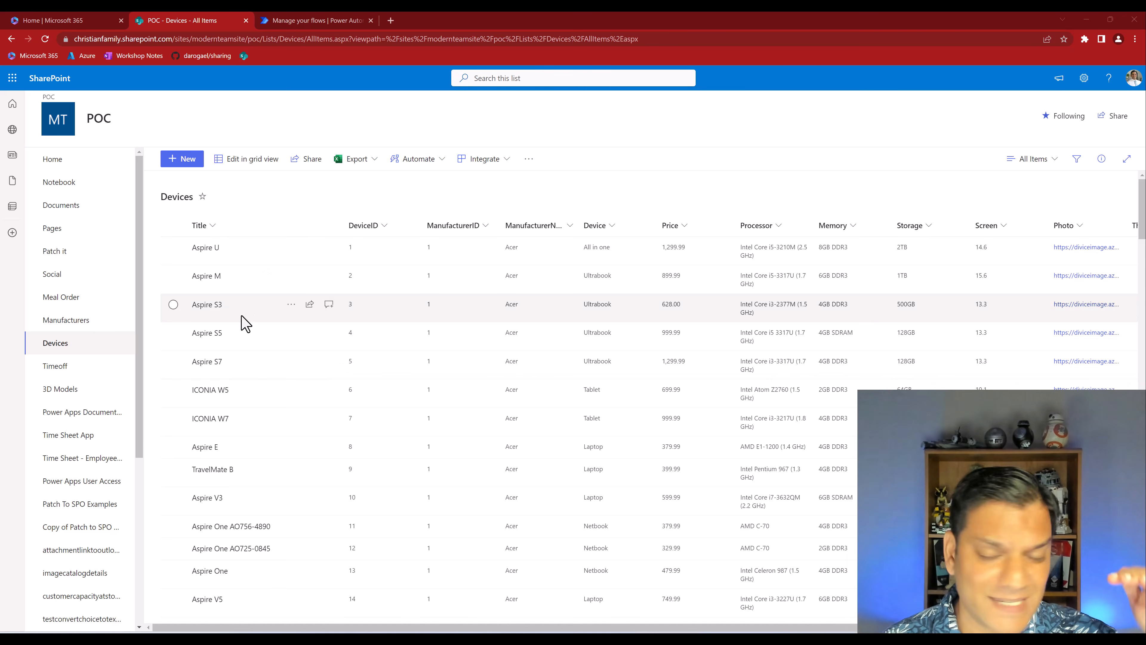
Look through the Devices list, then switch to Power Automate and show the options for creating a new flow
{"action": "scroll", "coordinate": [243, 323], "scroll_direction": "down", "scroll_amount": 2}
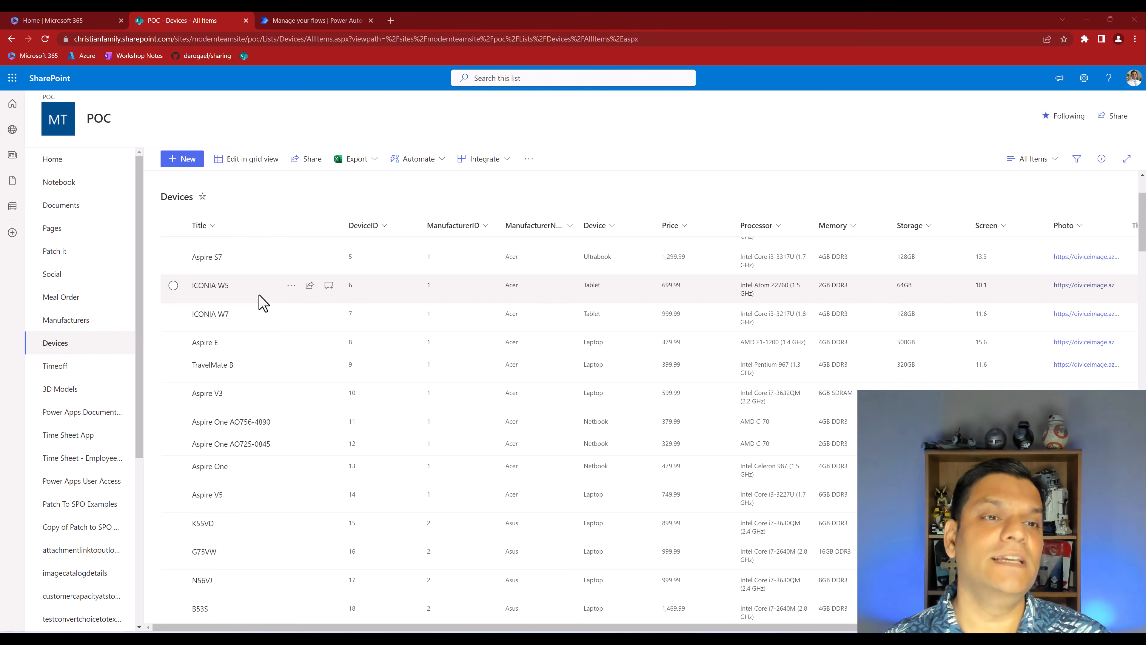
{"action": "left_click", "coordinate": [307, 20]}
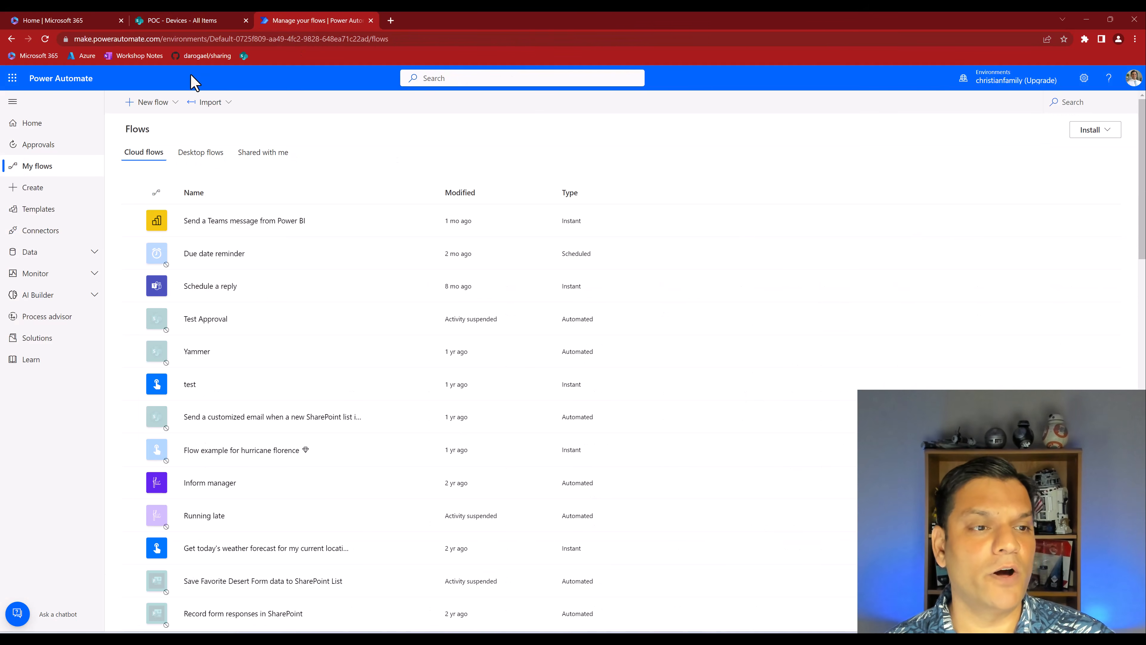
{"action": "left_click", "coordinate": [145, 112]}
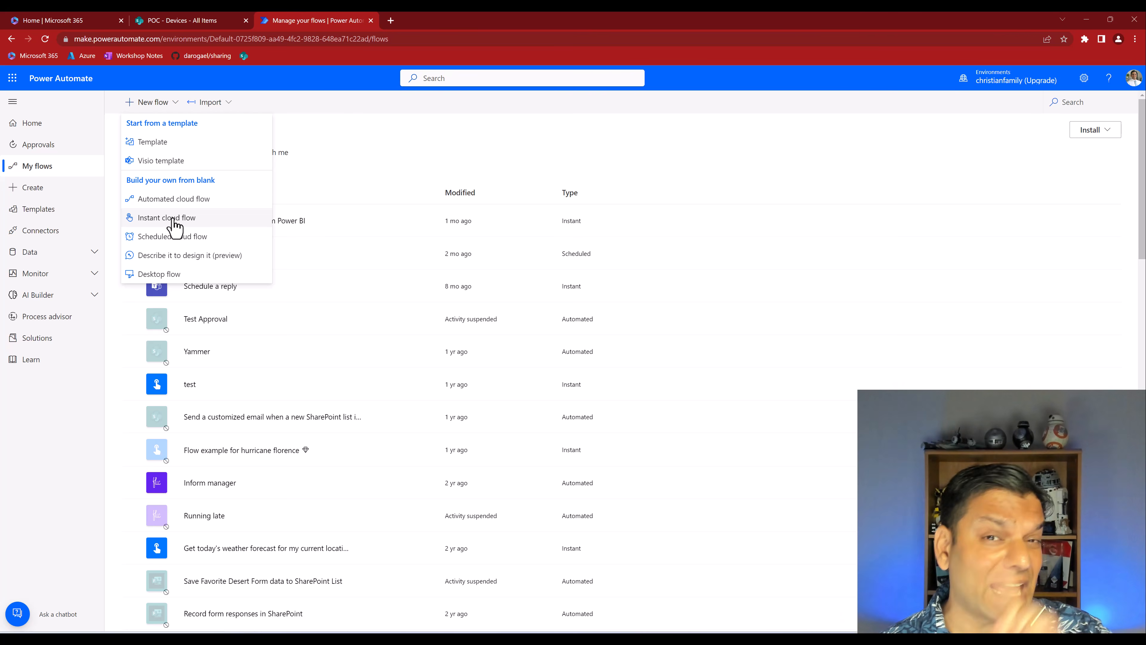
Return to the Devices list in SharePoint and view the automation options for the Aspire E item
{"action": "left_click", "coordinate": [160, 20]}
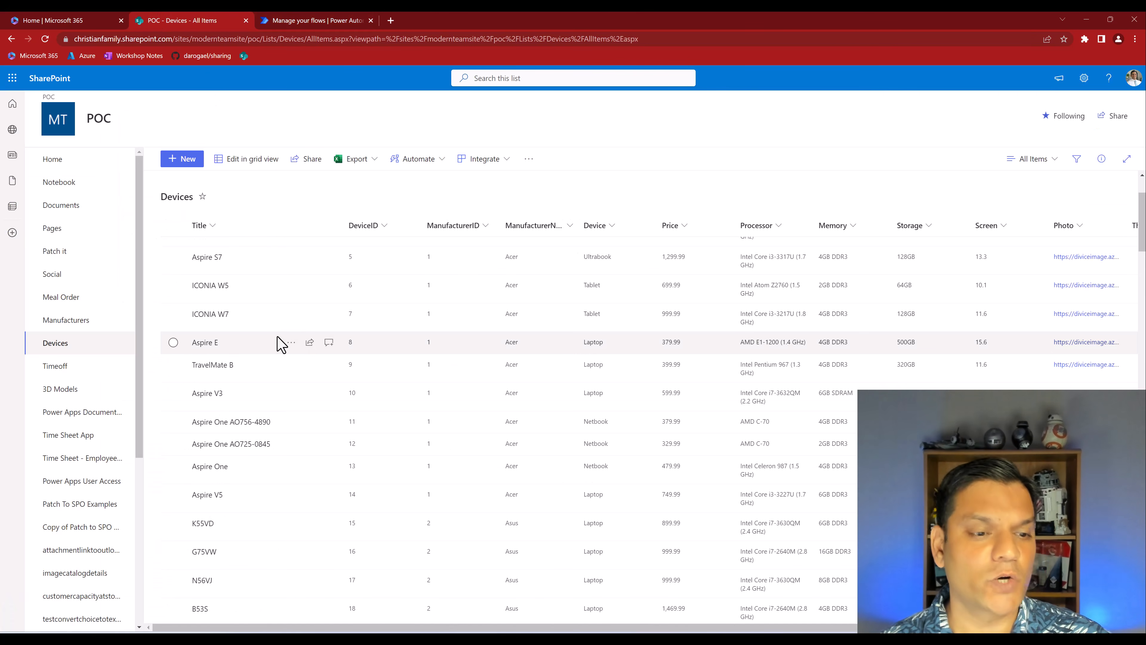
{"action": "left_click", "coordinate": [252, 347]}
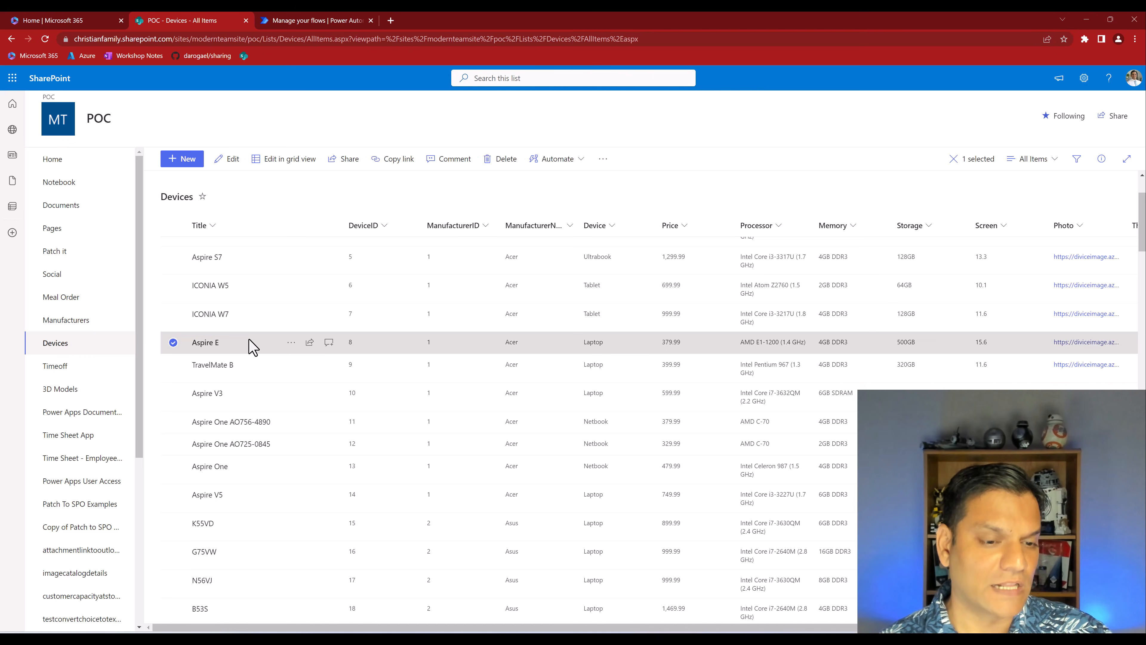
{"action": "left_click", "coordinate": [291, 347]}
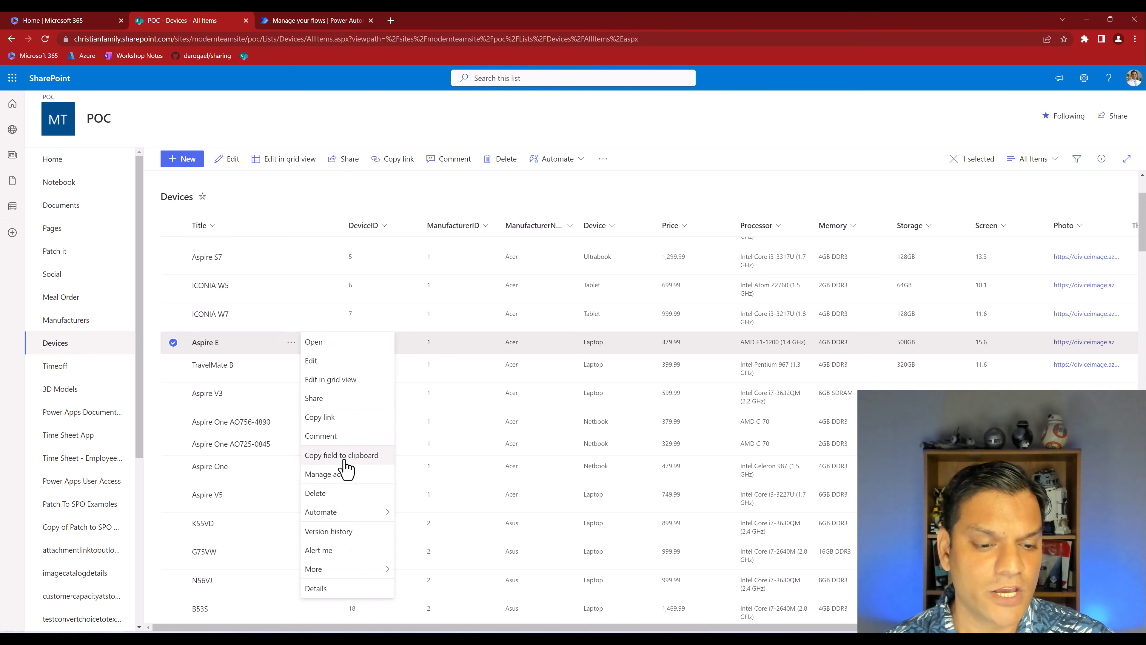
{"action": "mouse_move", "coordinate": [349, 515]}
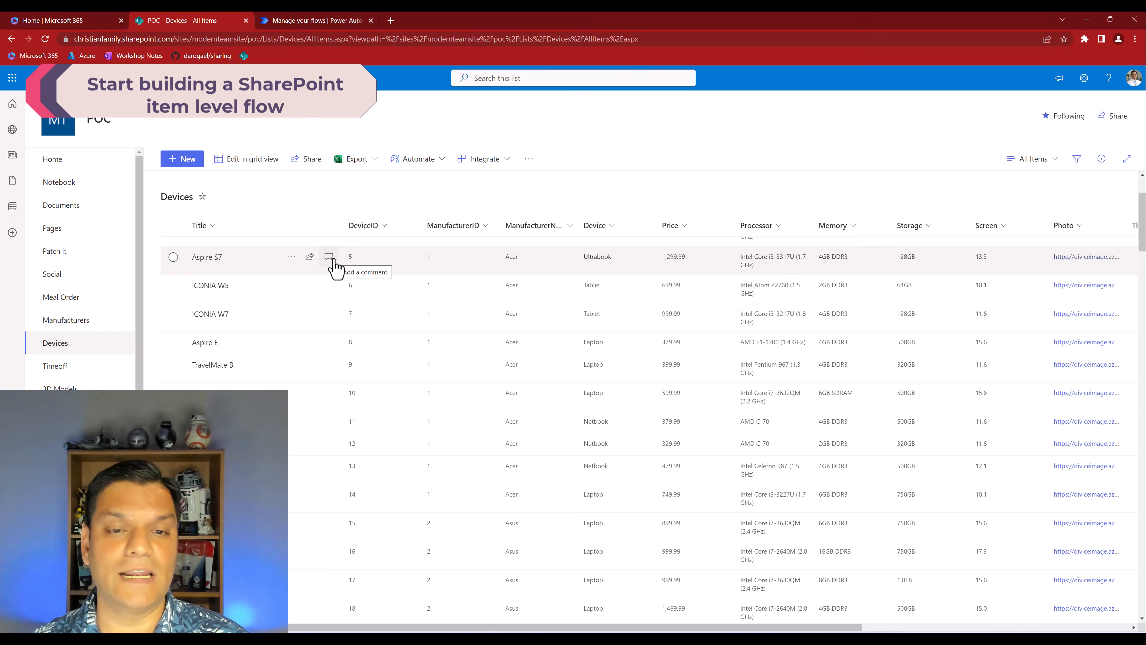
Create a Power Automate flow for the Devices list from the "Complete a custom action for the selected item" template, using the existing SharePoint connection
{"action": "left_click", "coordinate": [502, 166]}
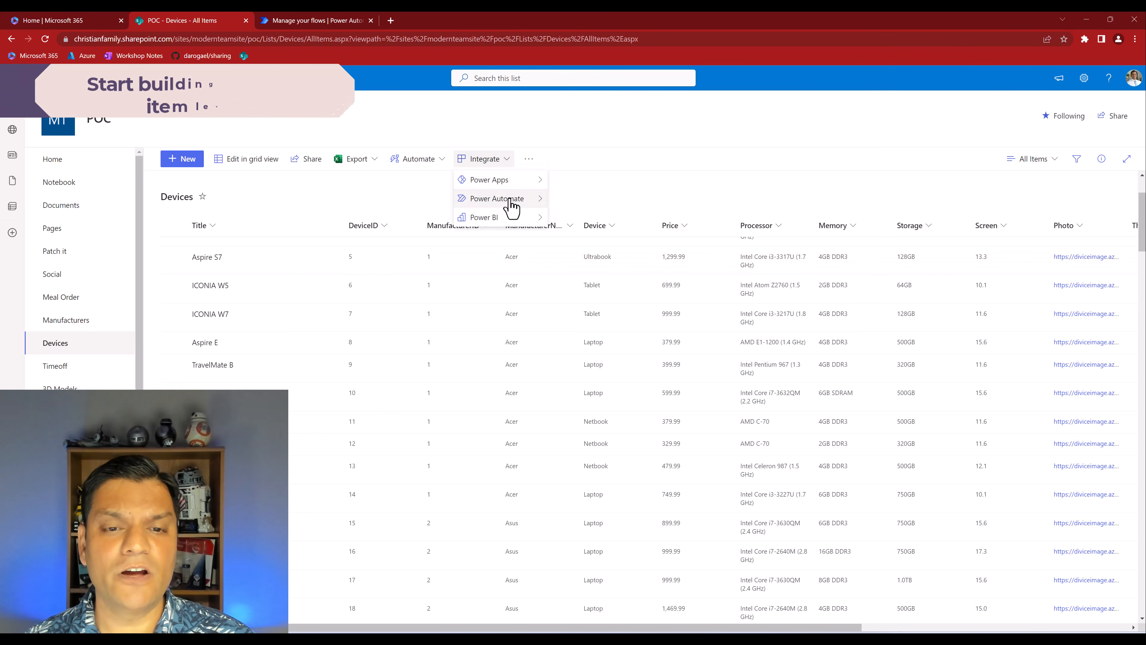
{"action": "mouse_move", "coordinate": [510, 200]}
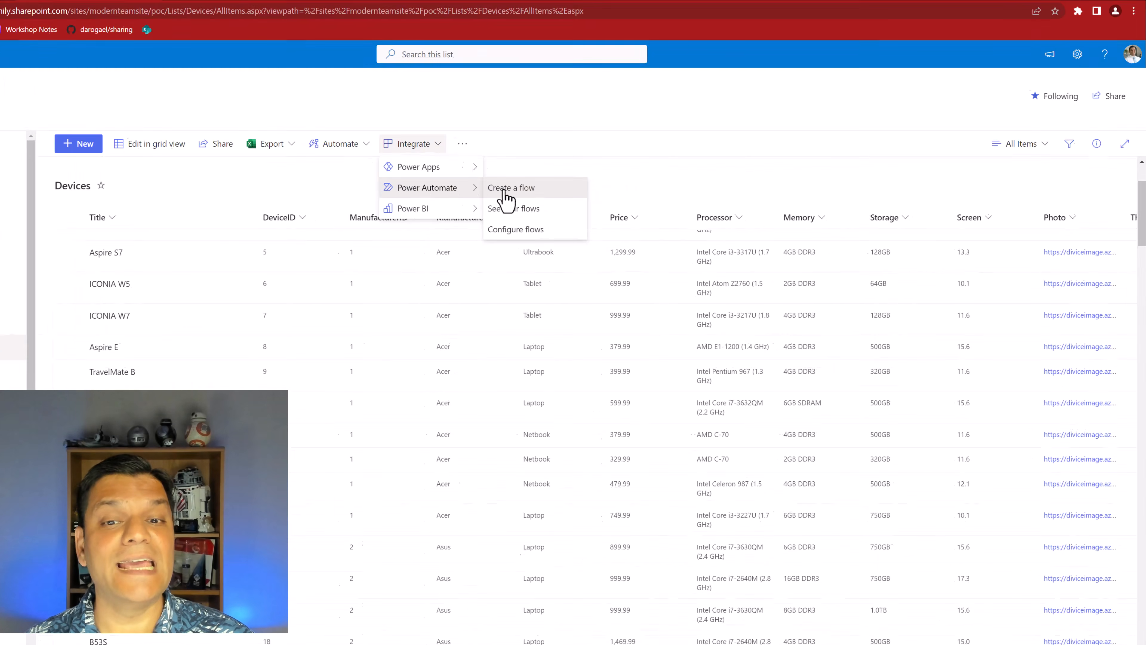
{"action": "left_click", "coordinate": [569, 201]}
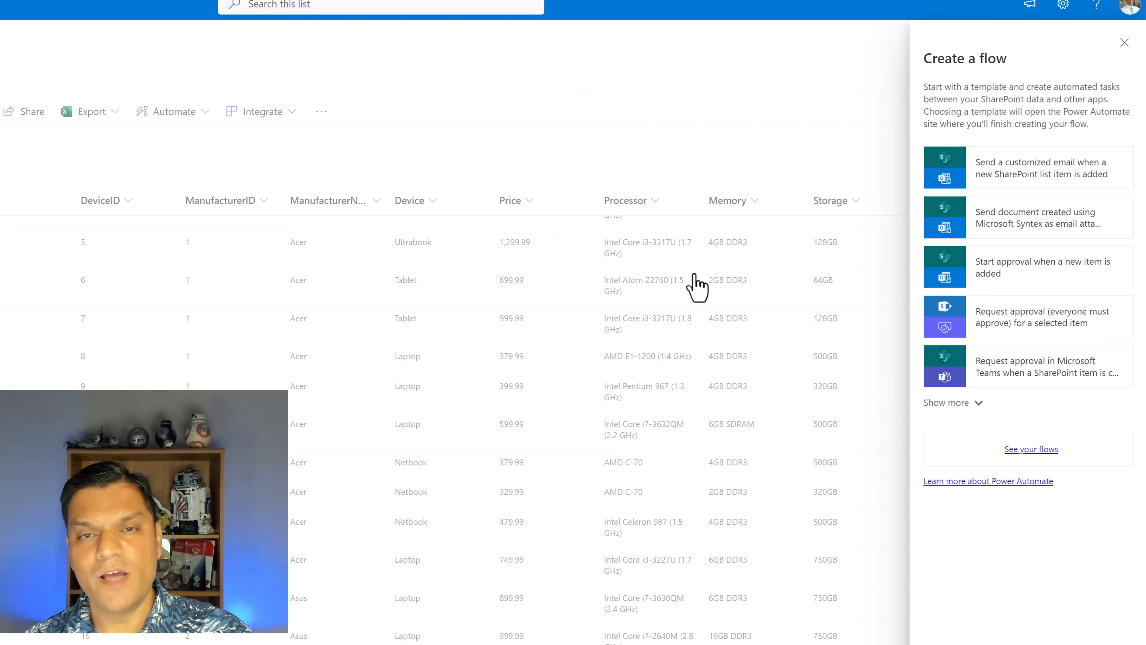
{"action": "left_click", "coordinate": [930, 403]}
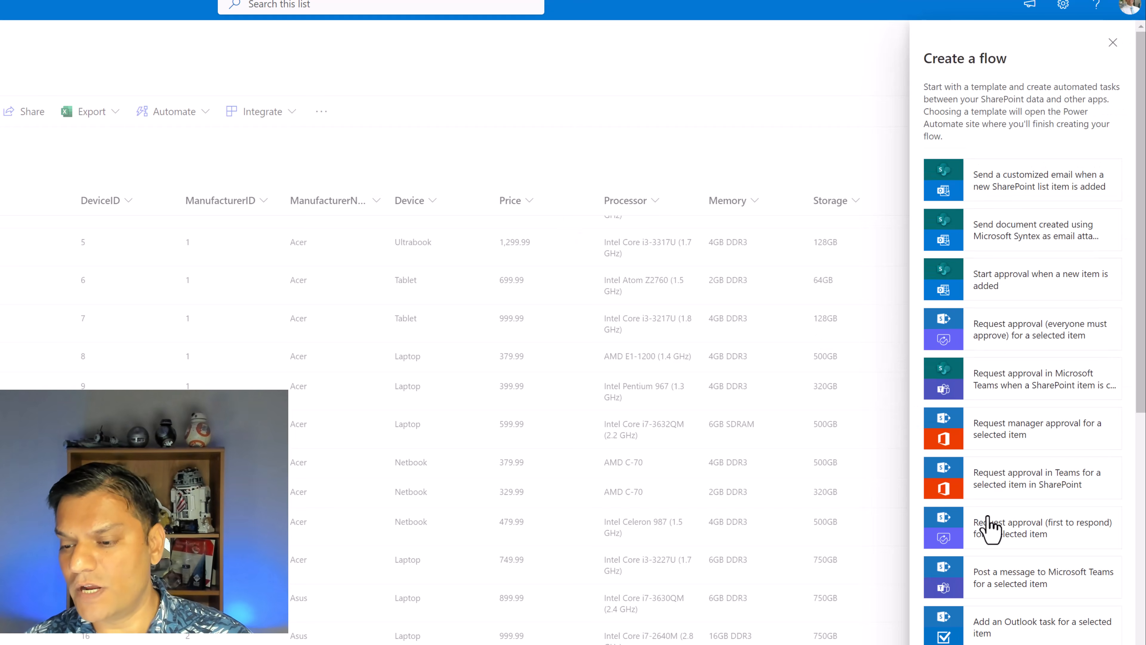
{"action": "scroll", "coordinate": [989, 526], "scroll_direction": "down", "scroll_amount": 10}
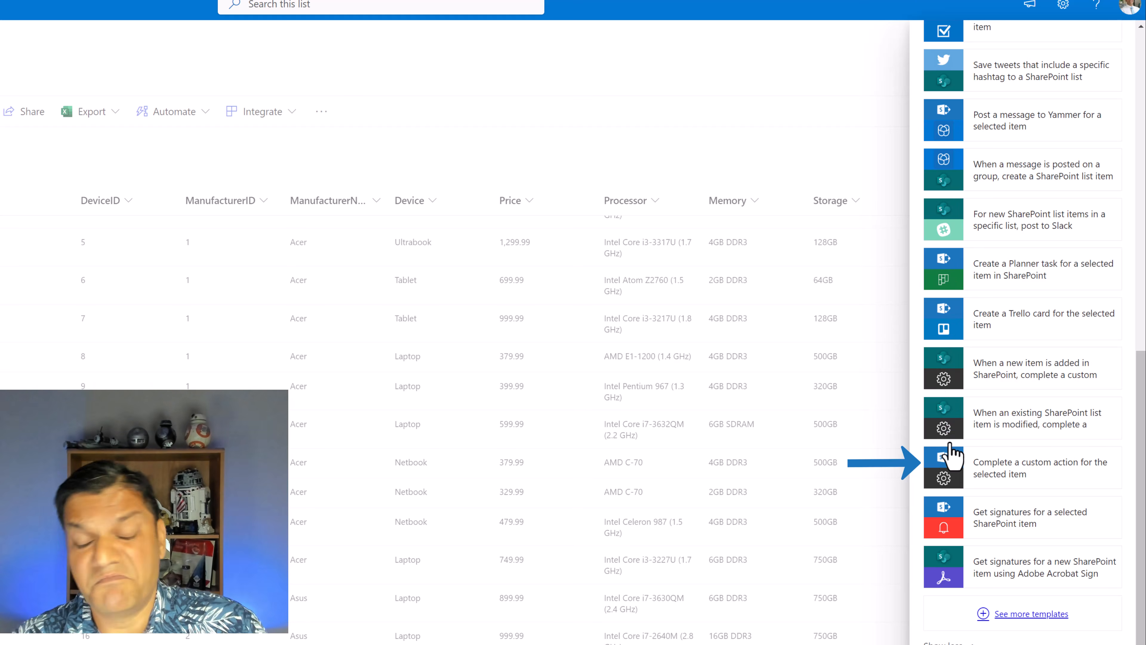
{"action": "left_click", "coordinate": [1036, 482]}
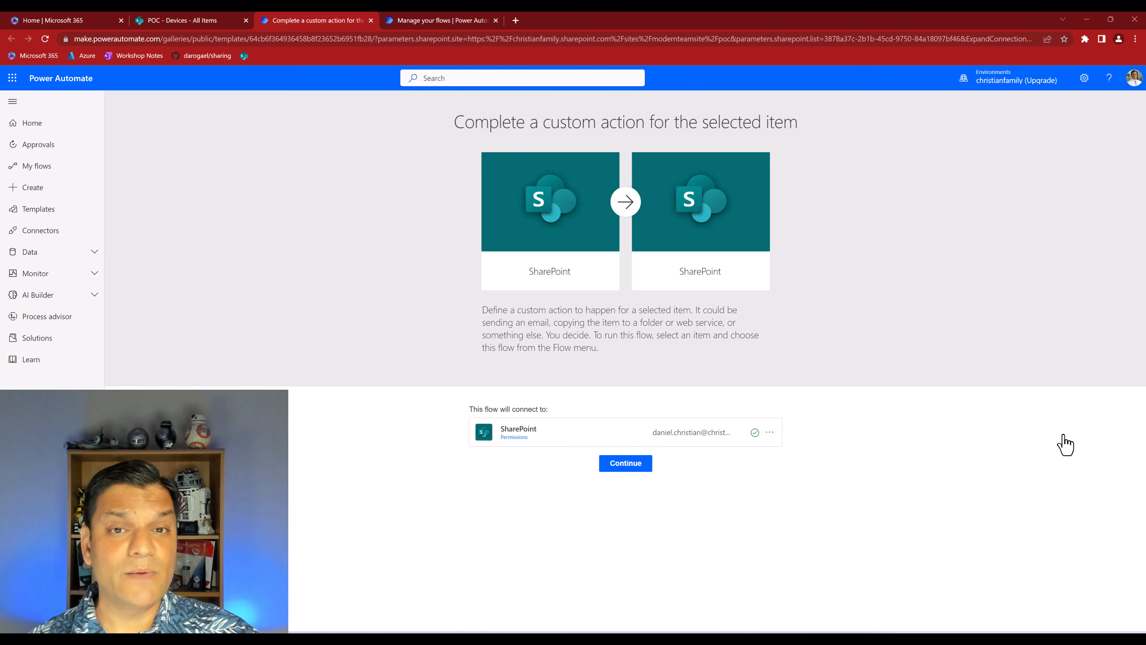
{"action": "left_click", "coordinate": [639, 468]}
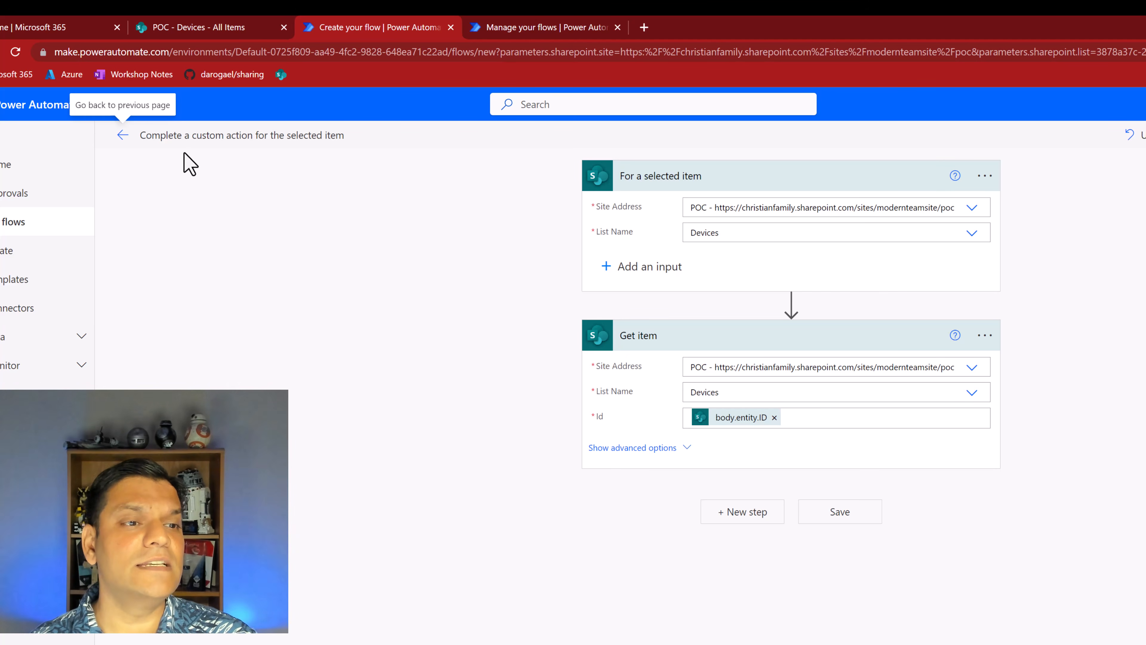
Go back to the Devices list and check which automation options are offered for the ICONIA W7 item
{"action": "left_click", "coordinate": [186, 138]}
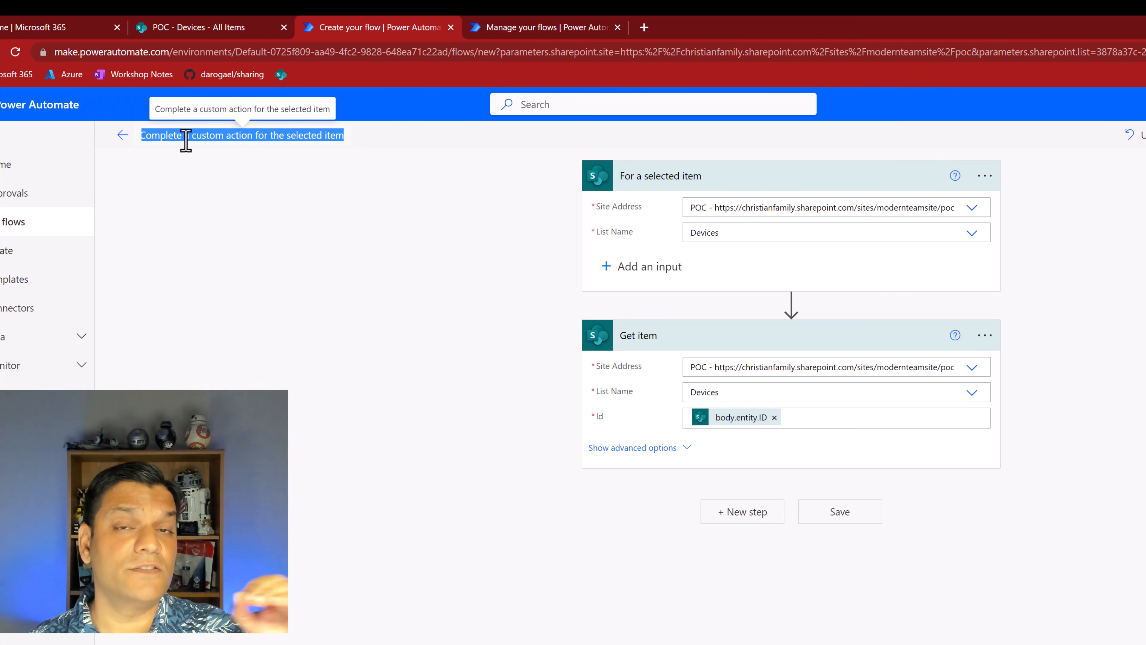
{"action": "left_click", "coordinate": [190, 28]}
{"action": "left_click", "coordinate": [292, 419]}
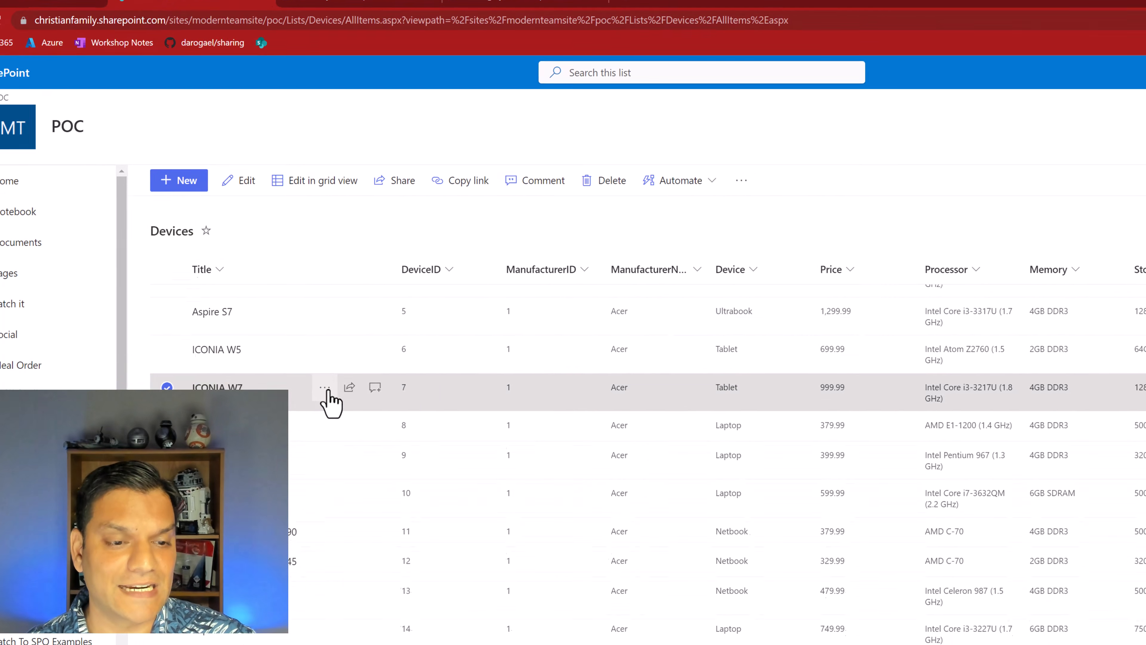
{"action": "left_click", "coordinate": [344, 419]}
{"action": "mouse_move", "coordinate": [375, 577]}
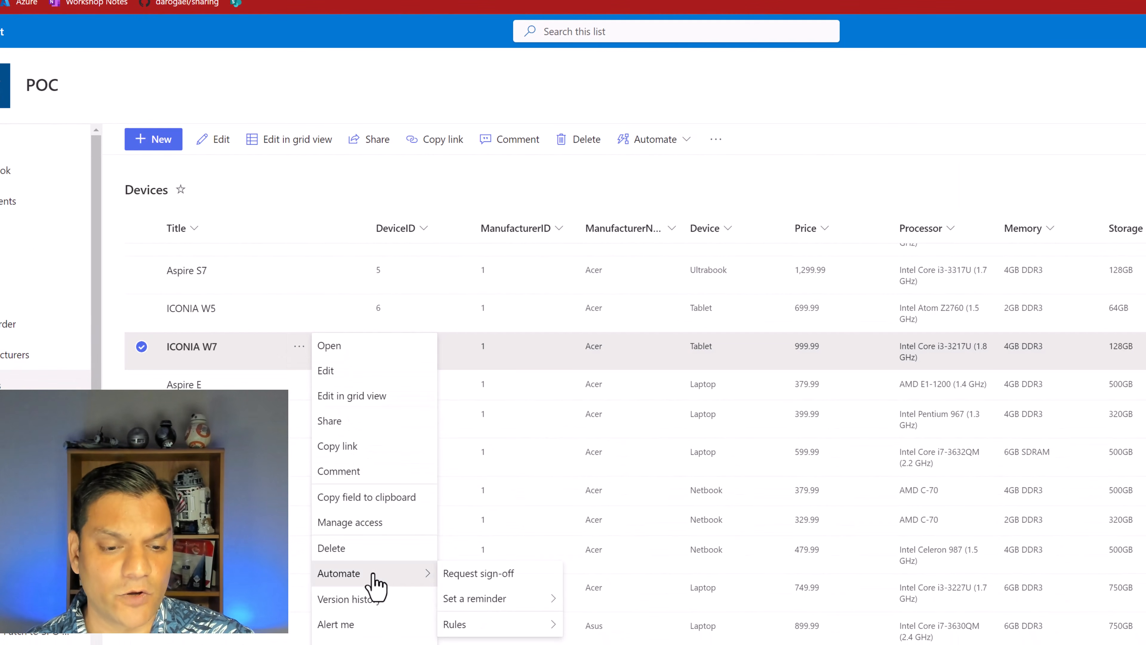
{"action": "mouse_move", "coordinate": [488, 605]}
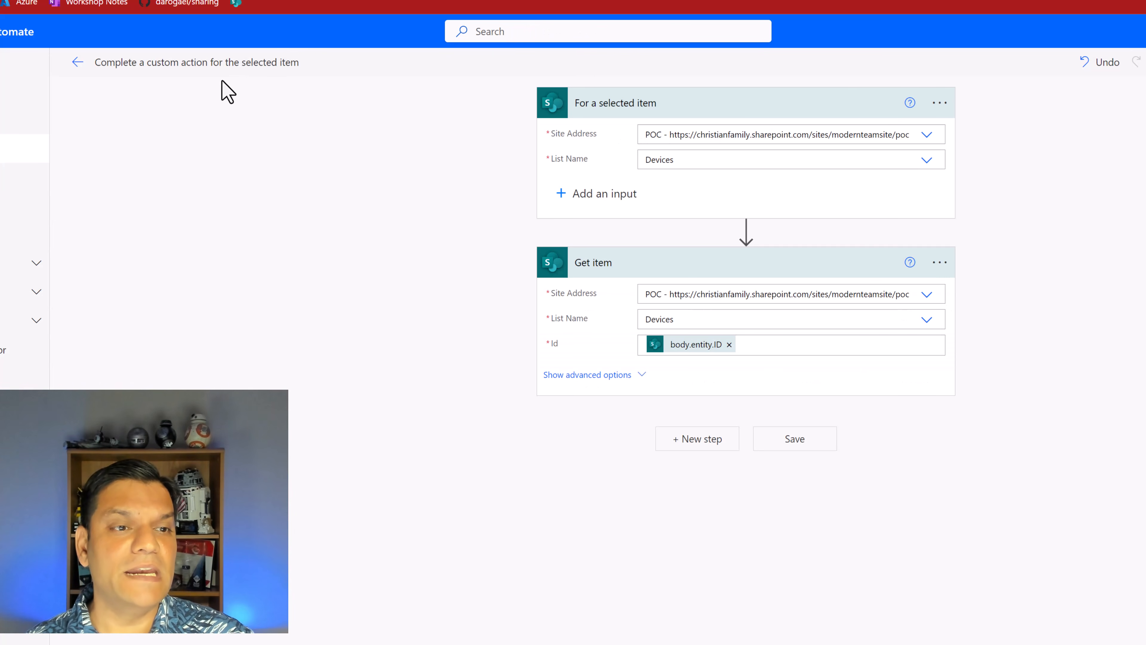
Rename the flow in Power Automate to "Start flow to review this item"
{"action": "left_click", "coordinate": [222, 68]}
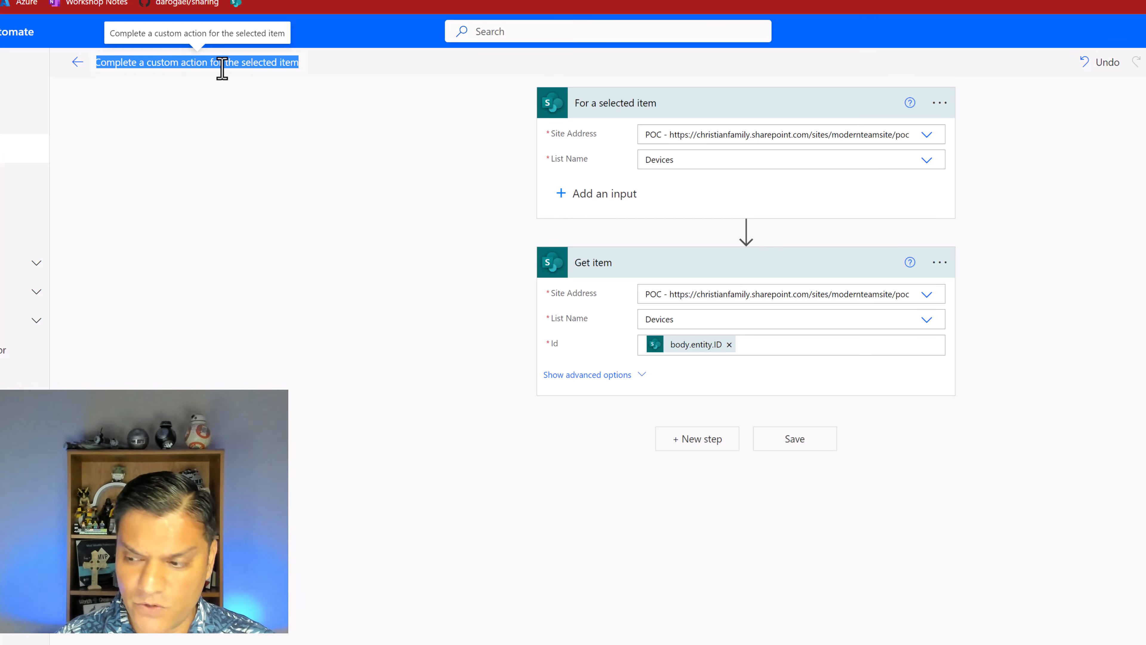
{"action": "type", "text": "Start flow to review this item"}
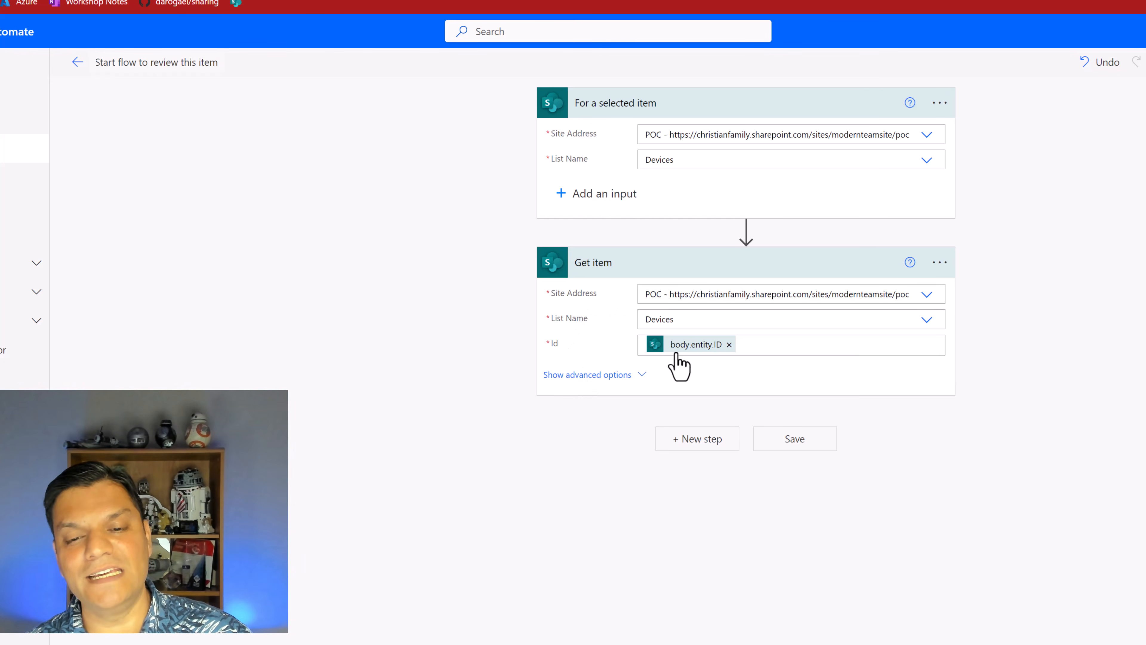
{"action": "mouse_move", "coordinate": [677, 356]}
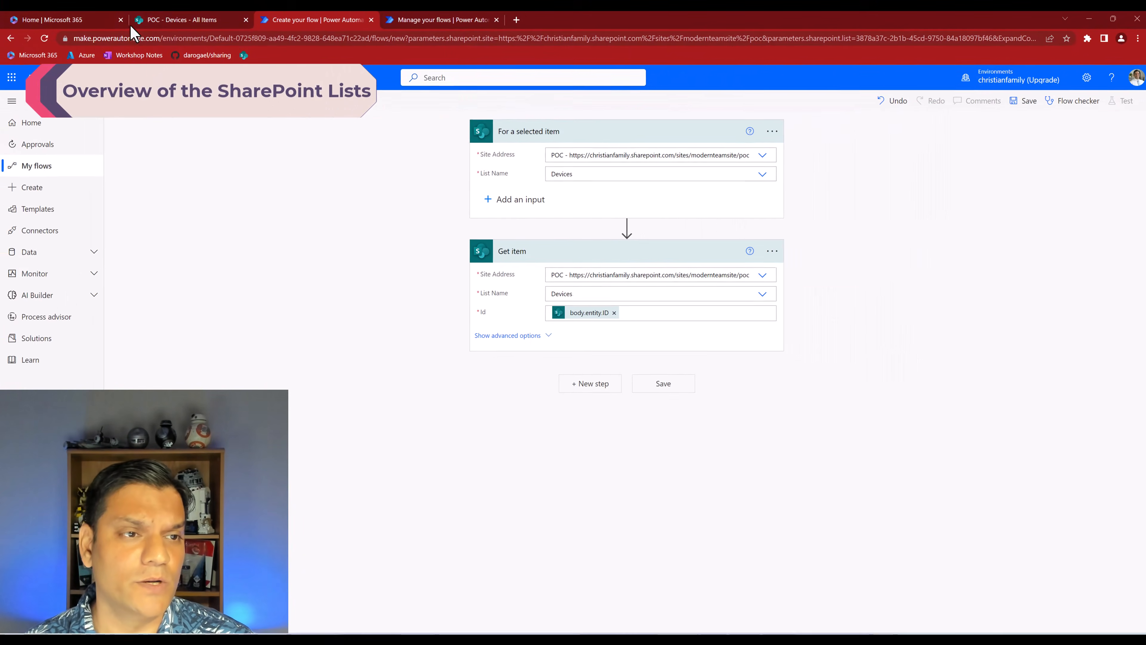
Dismiss the open item menu in the Devices list and view the Contact For Device Item Review list
{"action": "left_click", "coordinate": [129, 24]}
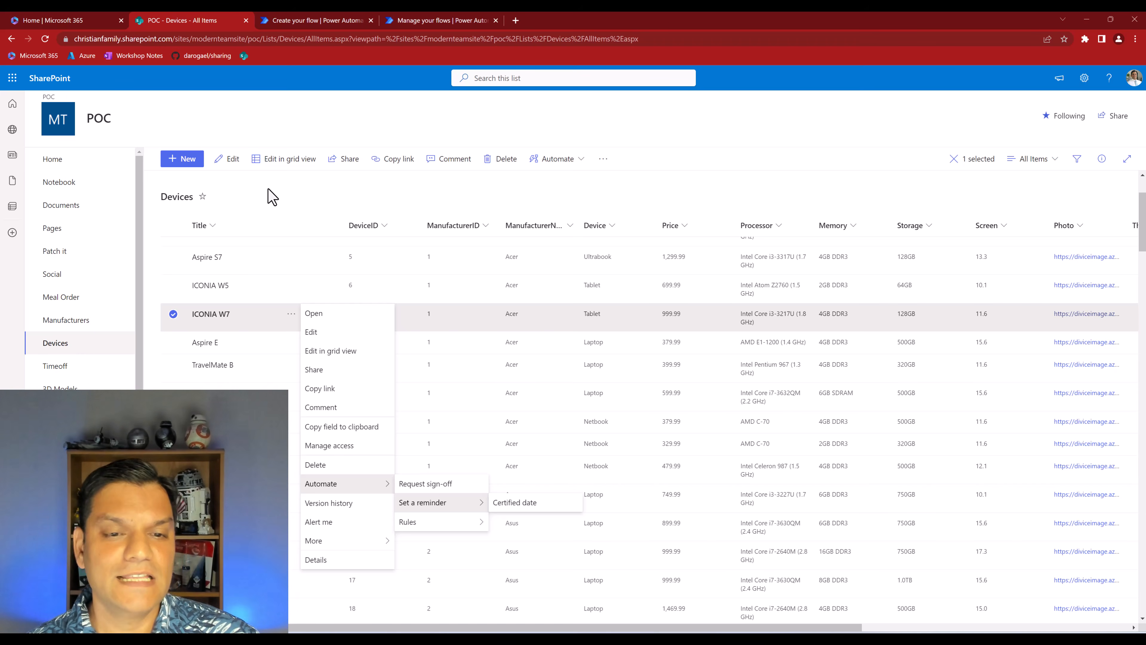
{"action": "left_click", "coordinate": [663, 183]}
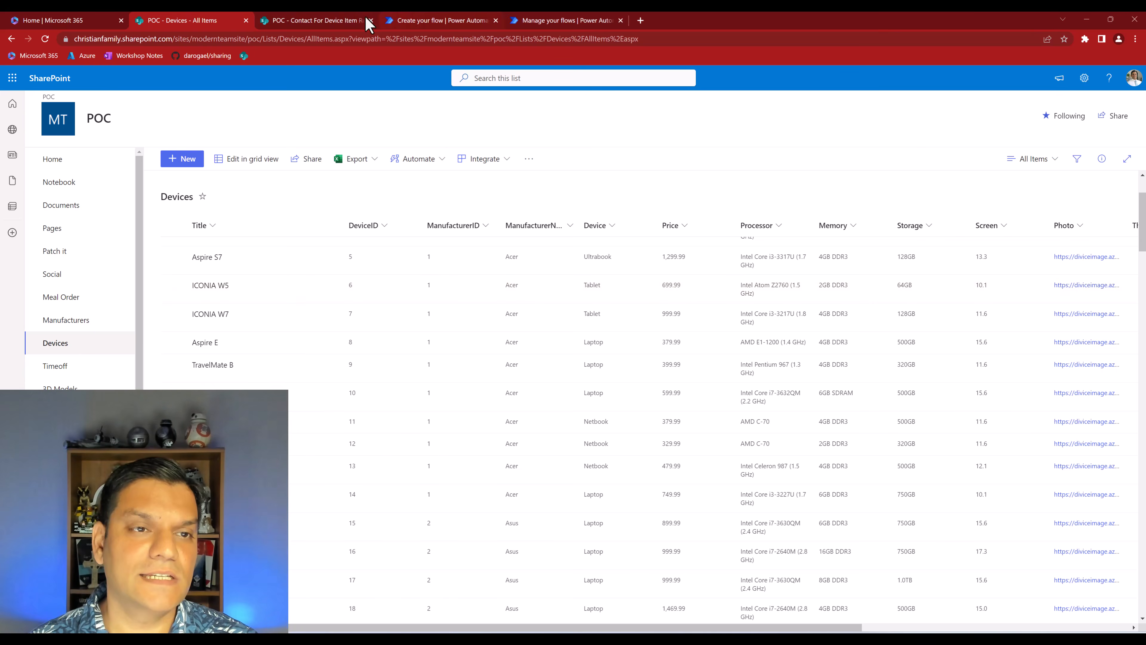
{"action": "left_click", "coordinate": [343, 22]}
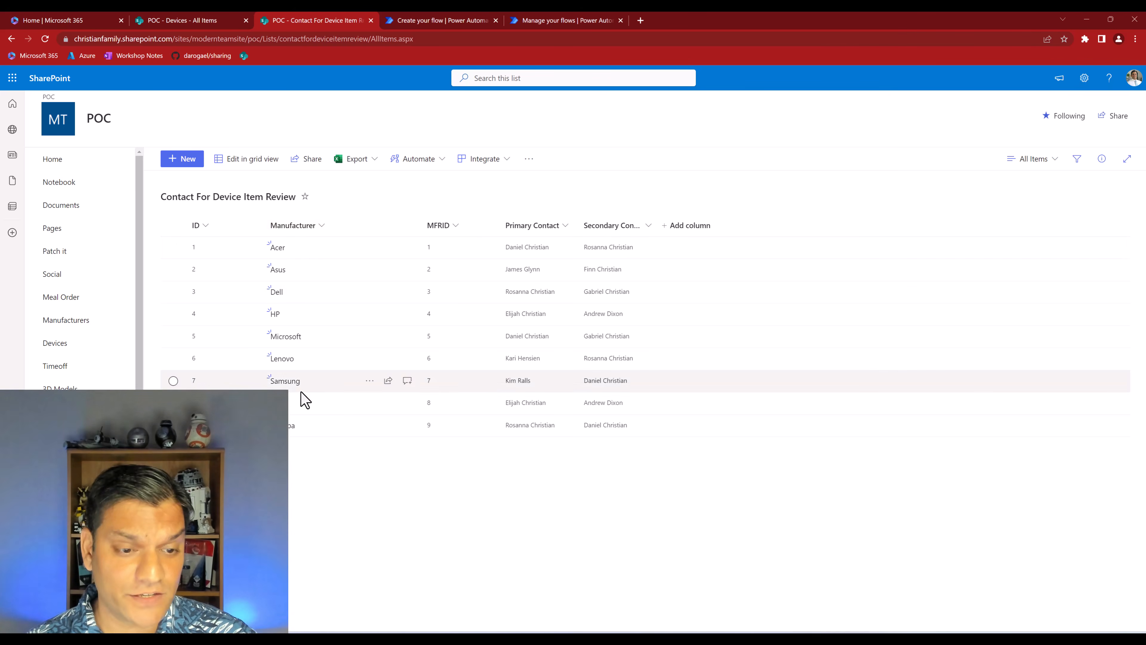
Widen the ManufacturerName column in the Devices list to show its full heading, and return to the Contact For Device Item Review list
{"action": "left_click", "coordinate": [209, 22]}
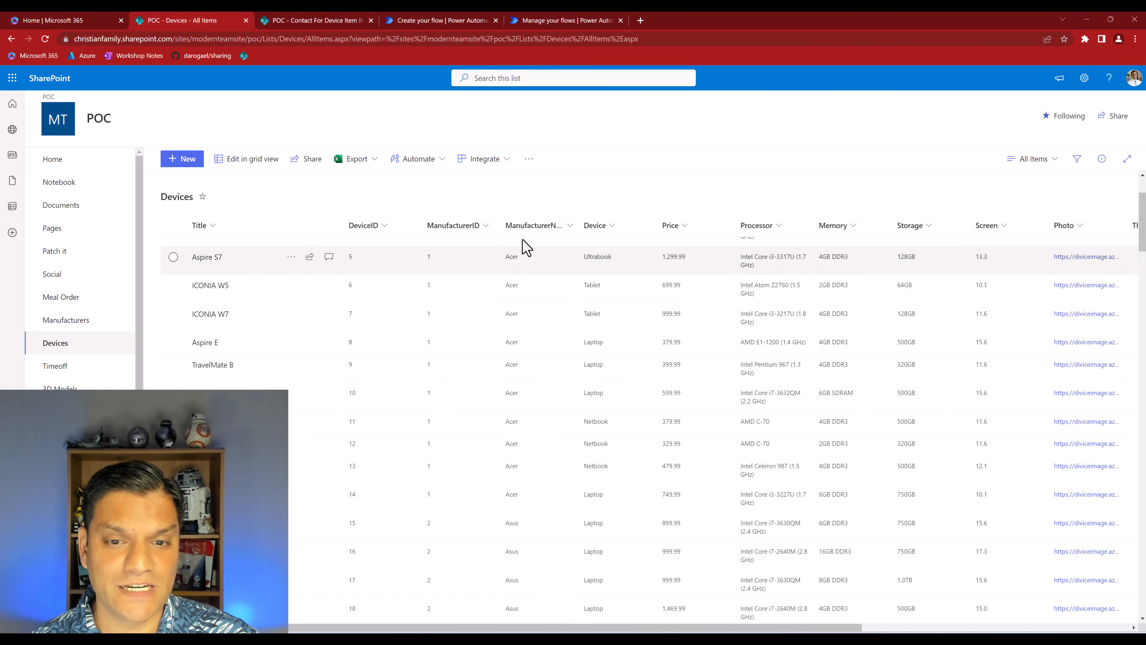
{"action": "left_click_drag", "start_coordinate": [578, 221], "coordinate": [594, 221]}
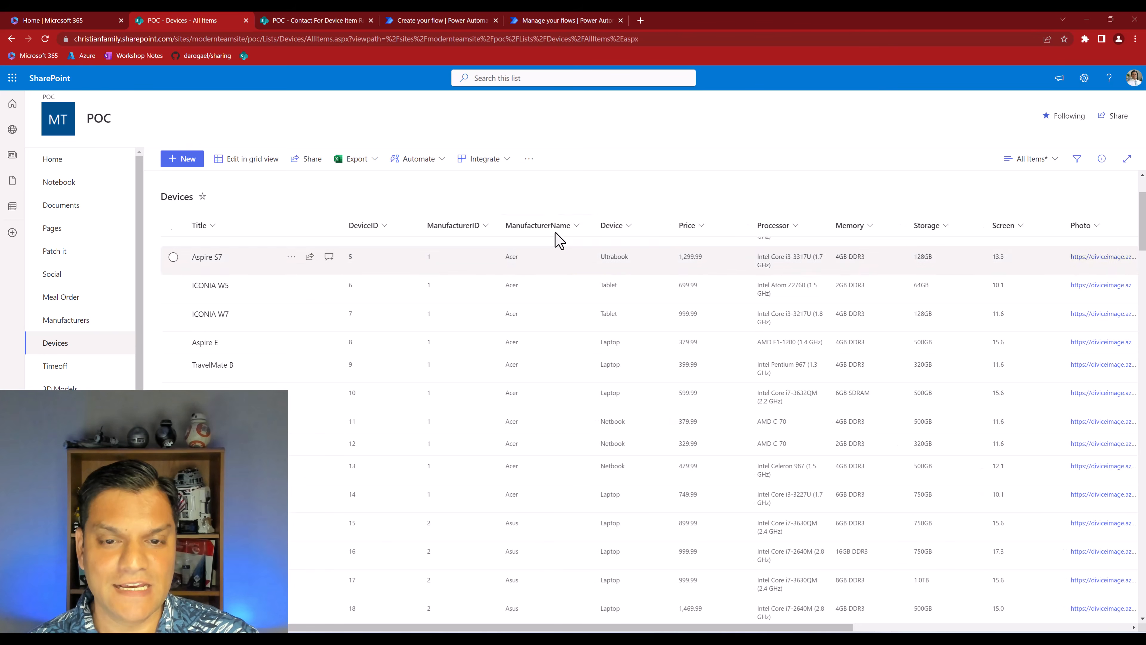
{"action": "left_click", "coordinate": [353, 21]}
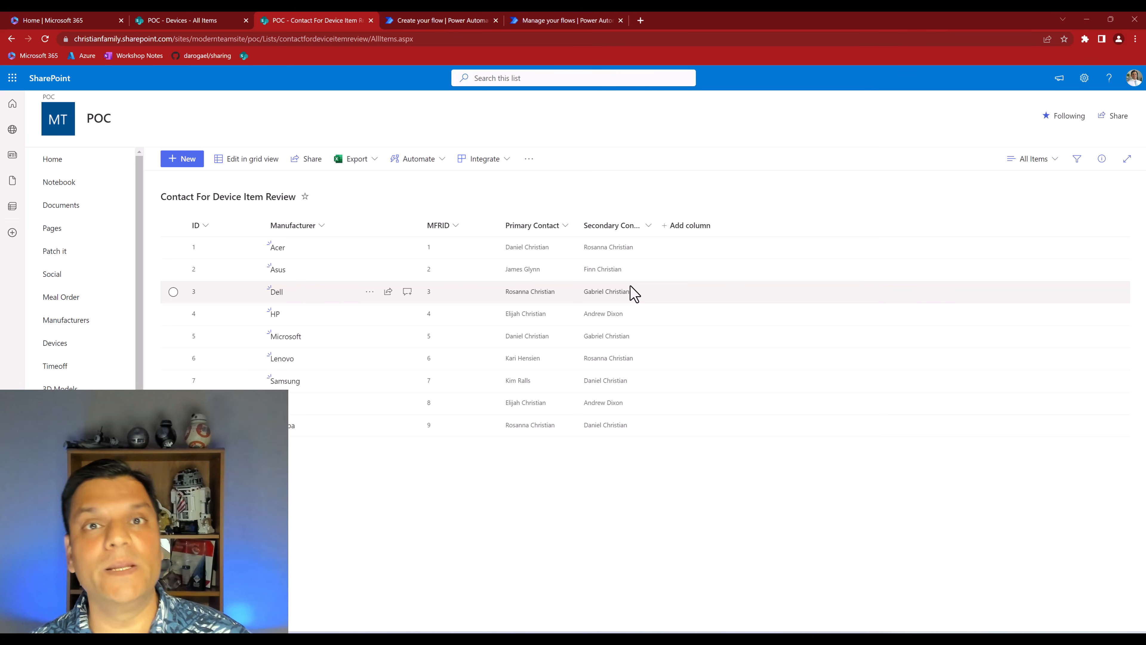
Add the SharePoint Get items action after Get item in the flow being built in Power Automate
{"action": "left_click", "coordinate": [434, 20]}
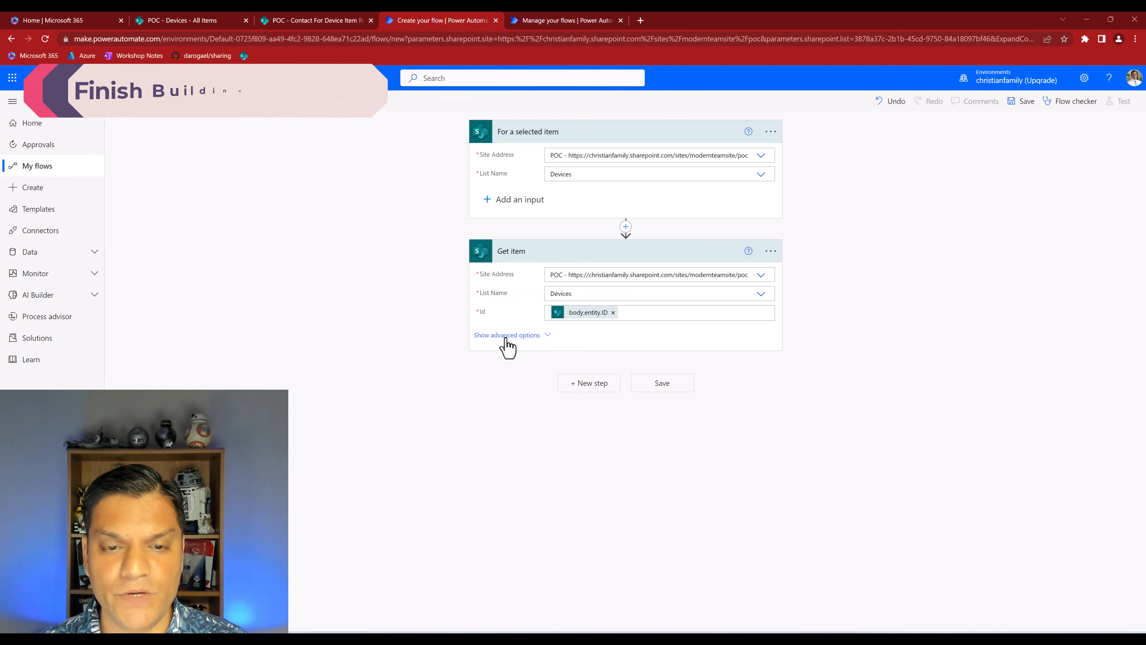
{"action": "left_click", "coordinate": [567, 384]}
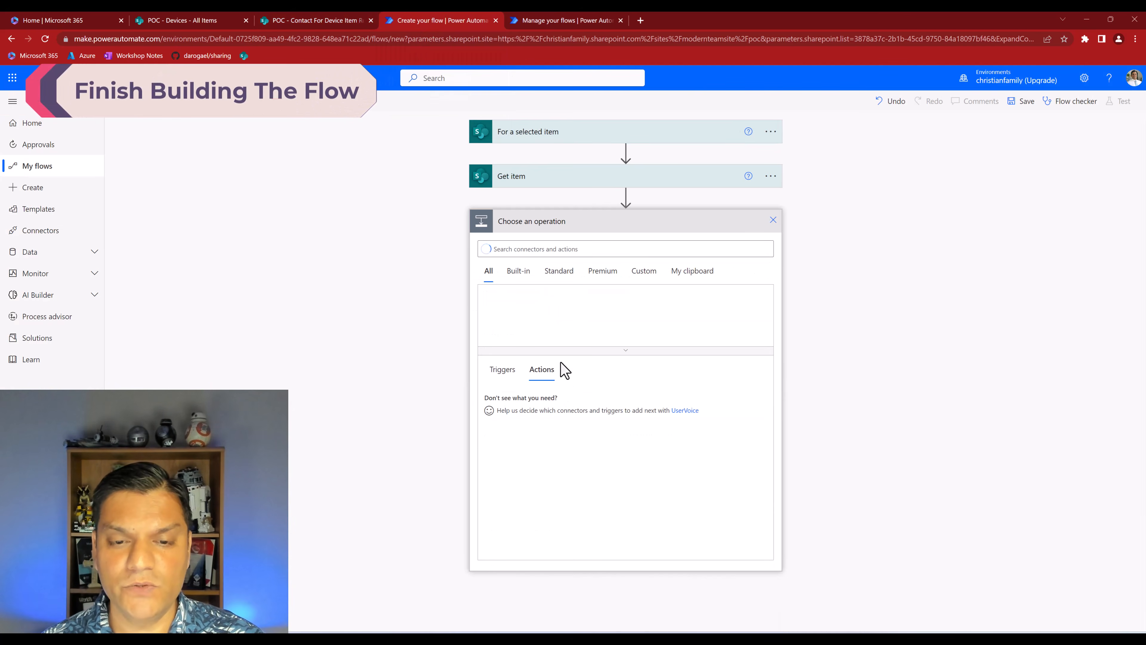
{"action": "left_click", "coordinate": [535, 248]}
{"action": "type", "text": "Get Items"}
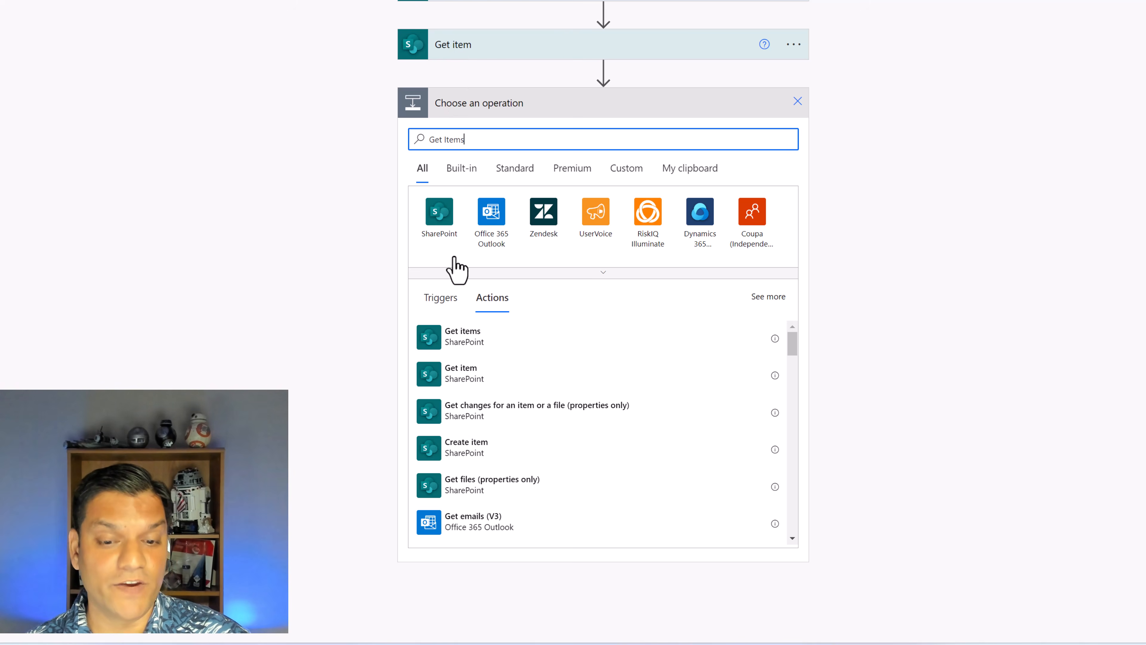
{"action": "left_click", "coordinate": [447, 344]}
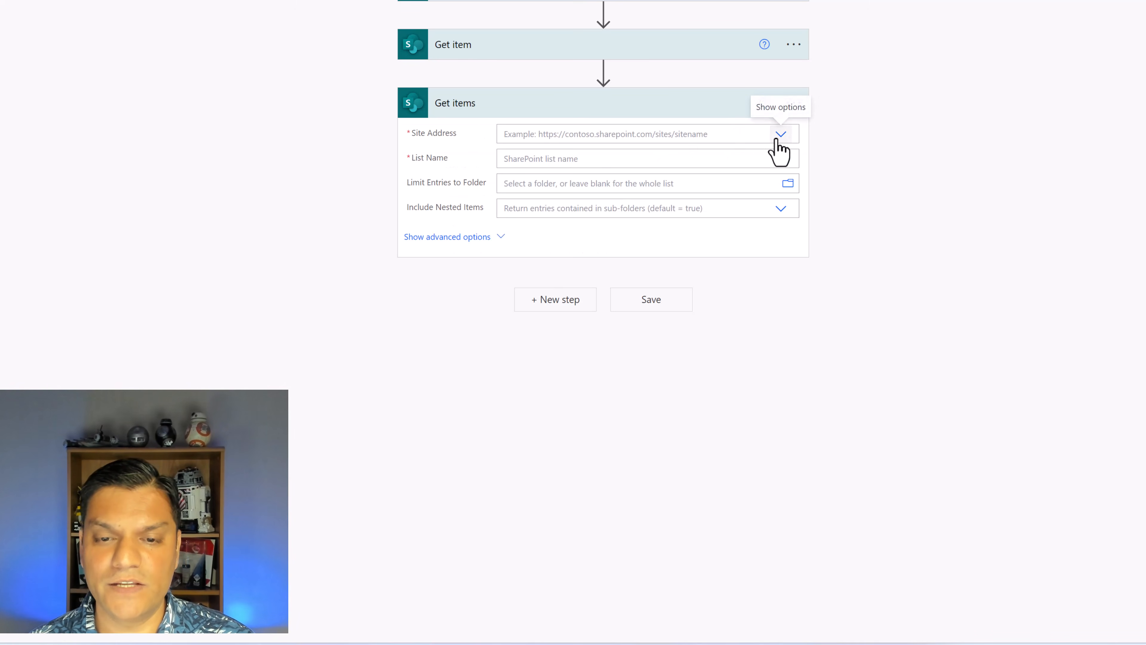
Point the Get items action at the POC site and the Contact For Device Item Review list
{"action": "left_click", "coordinate": [777, 136]}
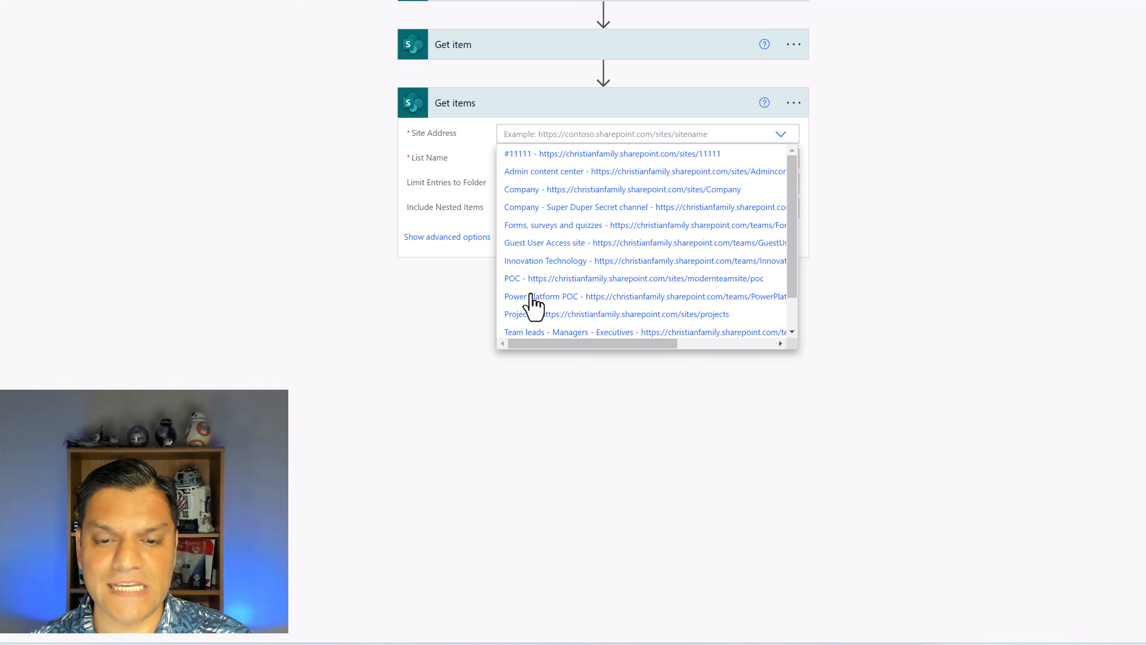
{"action": "left_click", "coordinate": [537, 279]}
{"action": "left_click", "coordinate": [574, 163]}
{"action": "type", "text": "cont"}
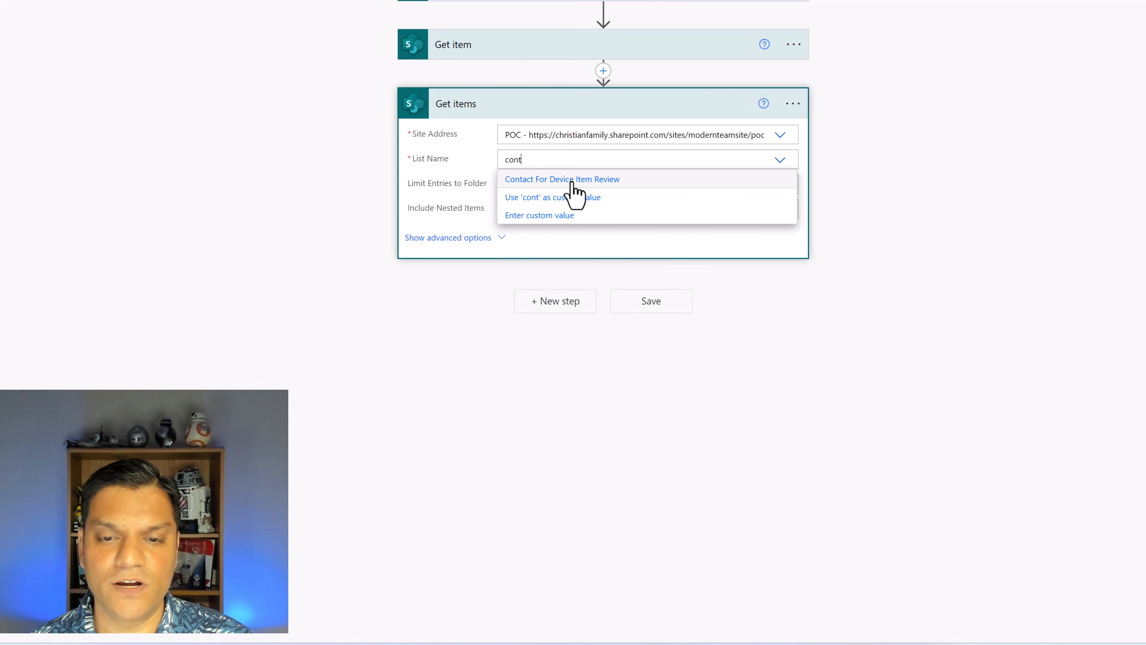
{"action": "left_click", "coordinate": [576, 181]}
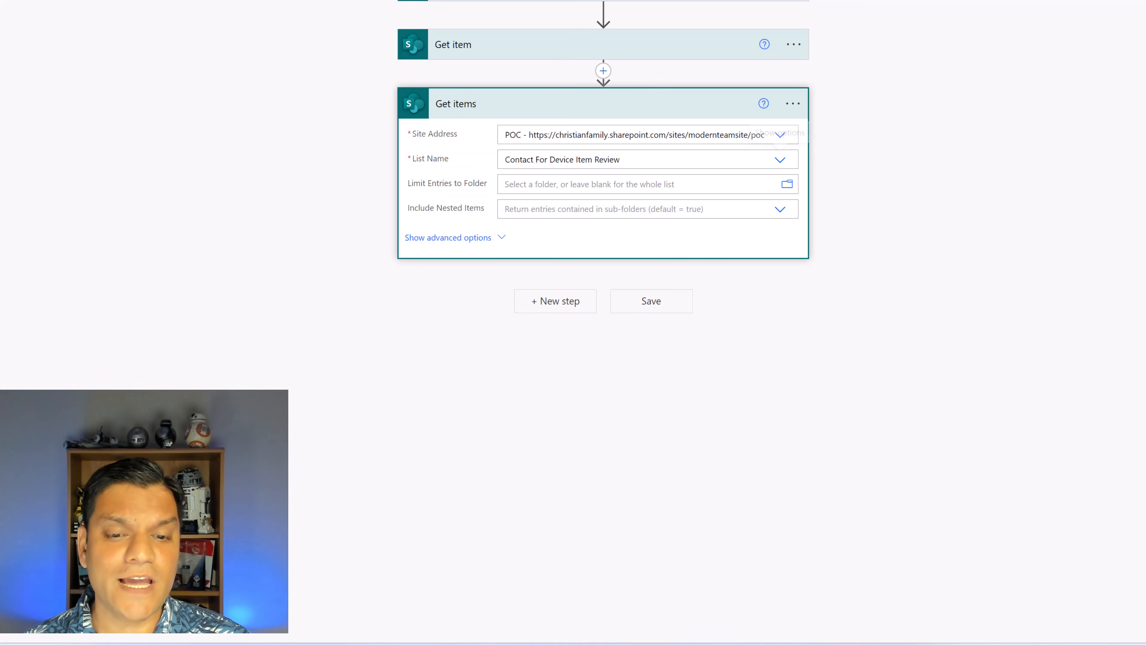
Reveal the advanced options of Get items and insert the ManufacturerID value from Get item into the filter query
{"action": "left_click", "coordinate": [464, 243]}
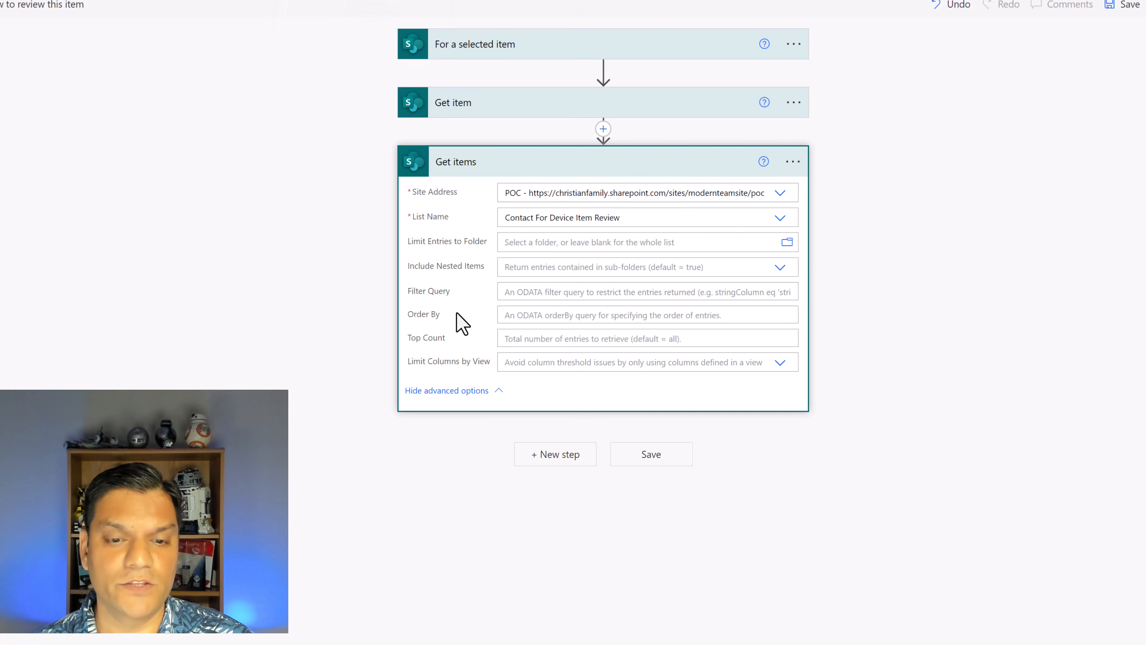
{"action": "left_click", "coordinate": [540, 291]}
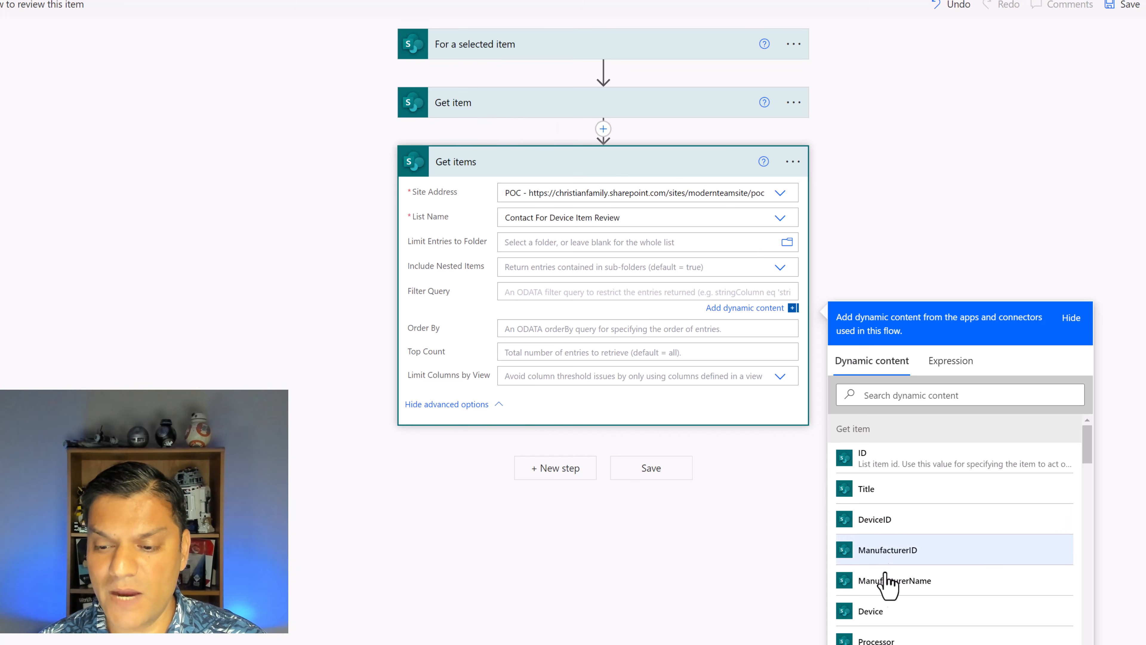
{"action": "left_click", "coordinate": [886, 548]}
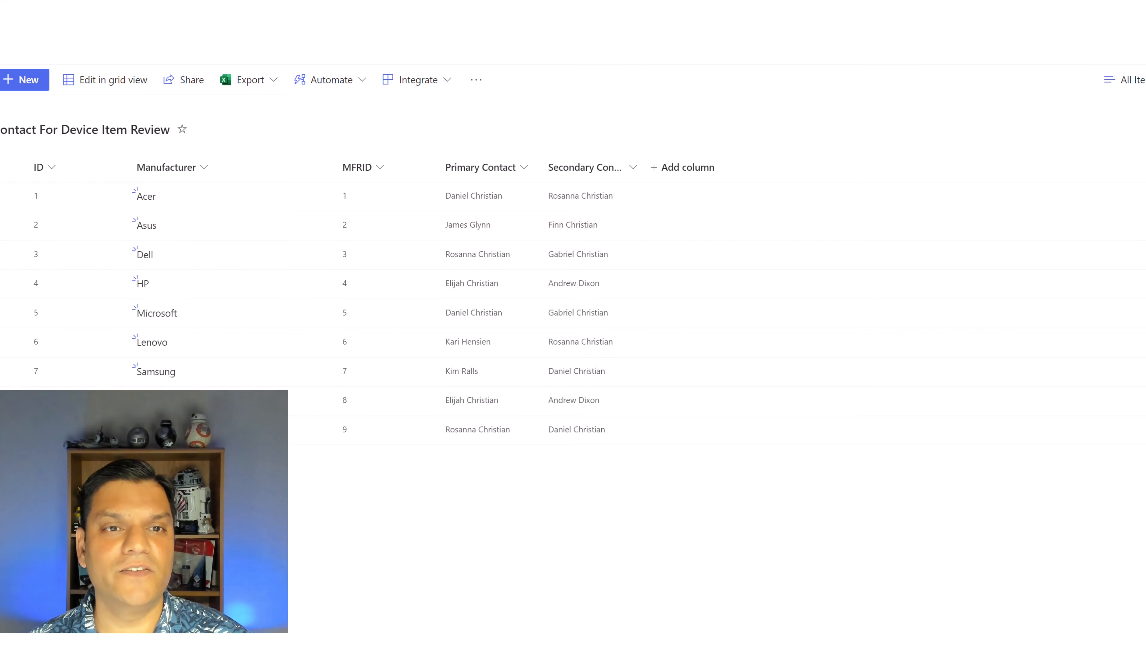
Compare the ManufacturerID column of the Devices list with the MFRID column of the Contact For Device Item Review list
{"action": "key", "text": "ctrl+Tab"}
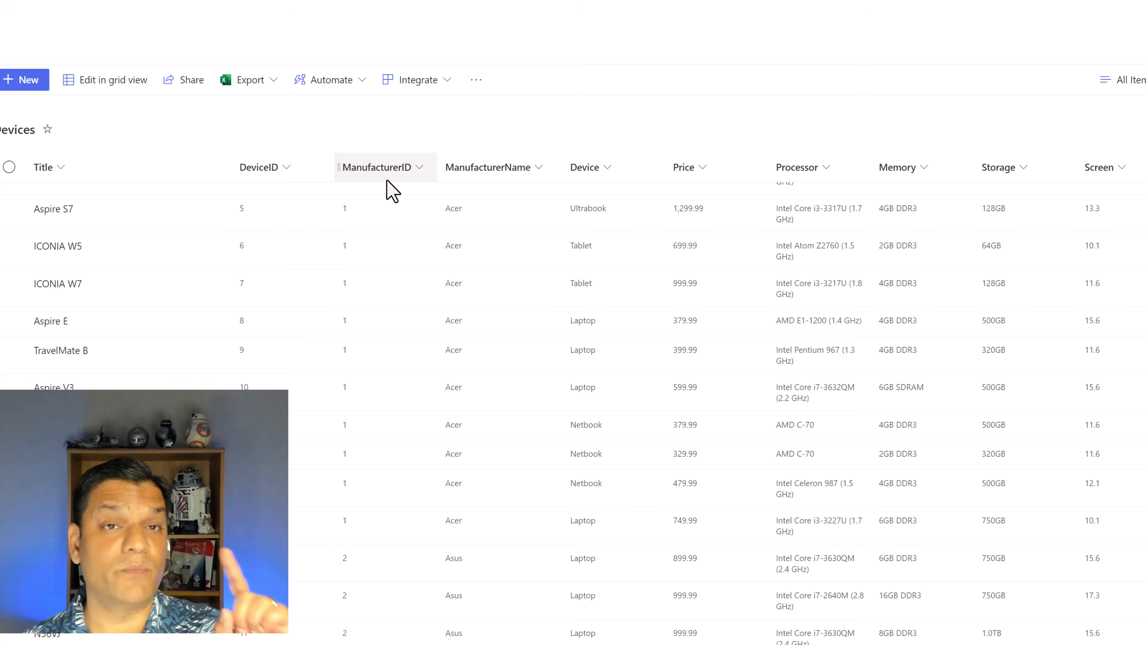
{"action": "key", "text": "ctrl+Tab"}
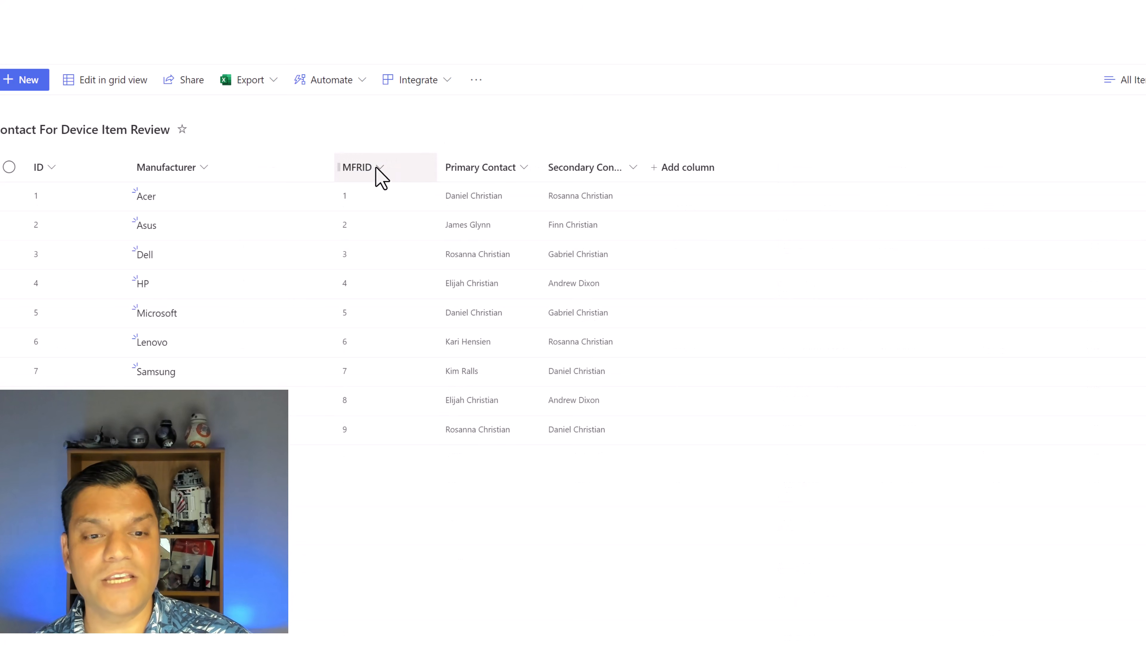
{"action": "key", "text": "ctrl+Tab"}
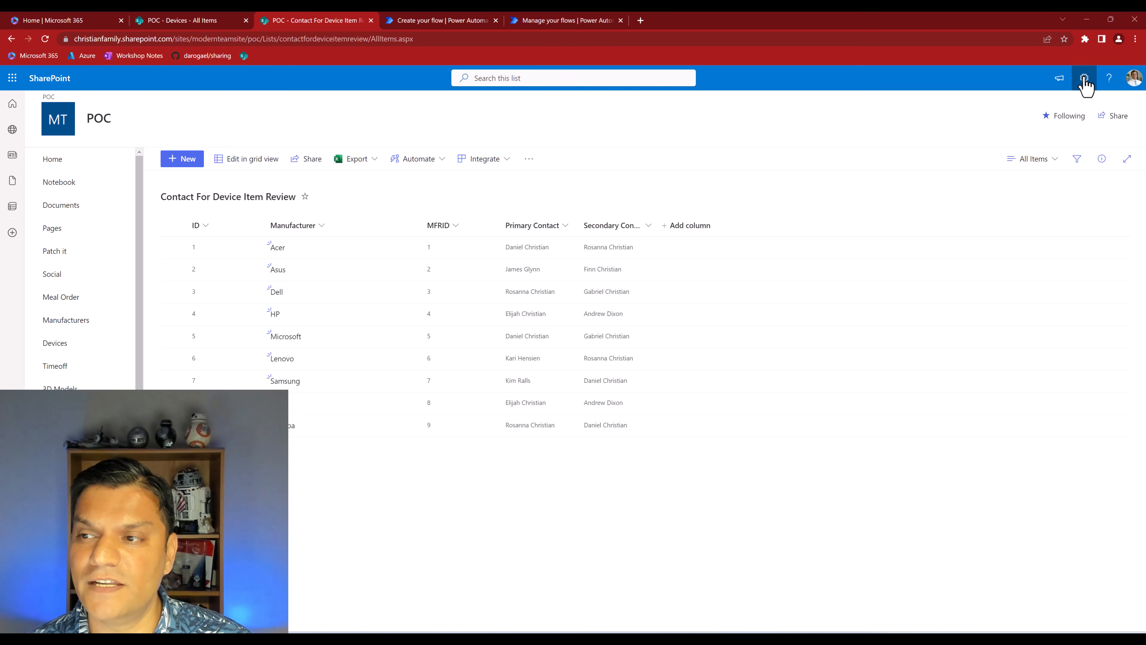
Look up the internal name of the MFRID column in the Contact For Device Item Review list settings and highlight it in the page address
{"action": "left_click", "coordinate": [1084, 80]}
{"action": "left_click", "coordinate": [1008, 188]}
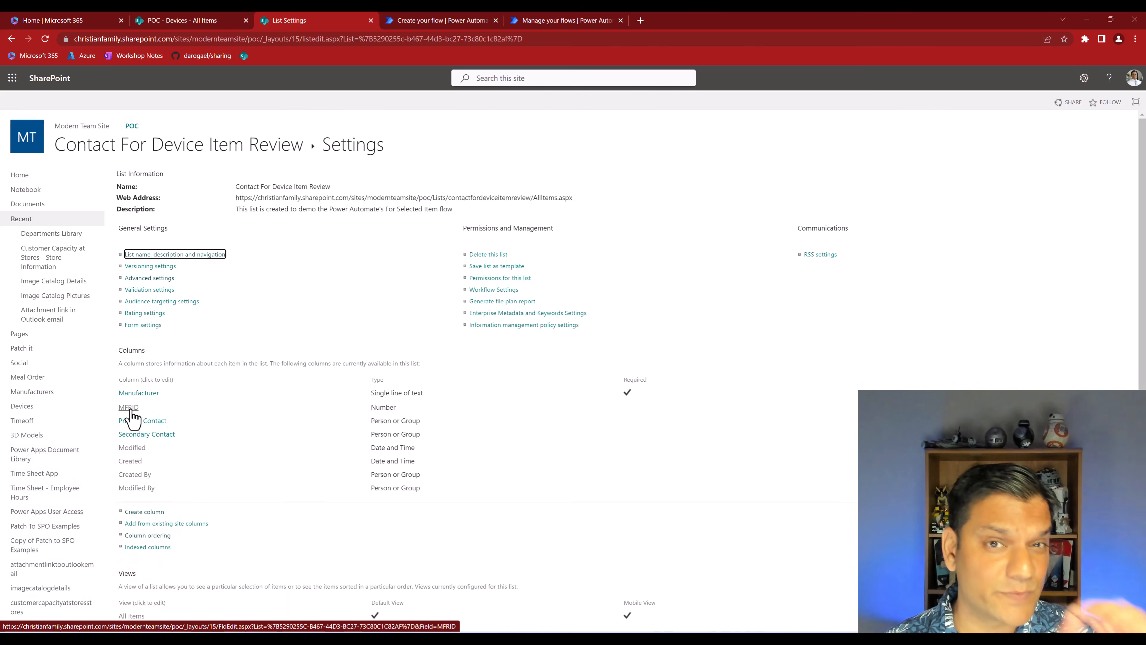
{"action": "left_click", "coordinate": [130, 411]}
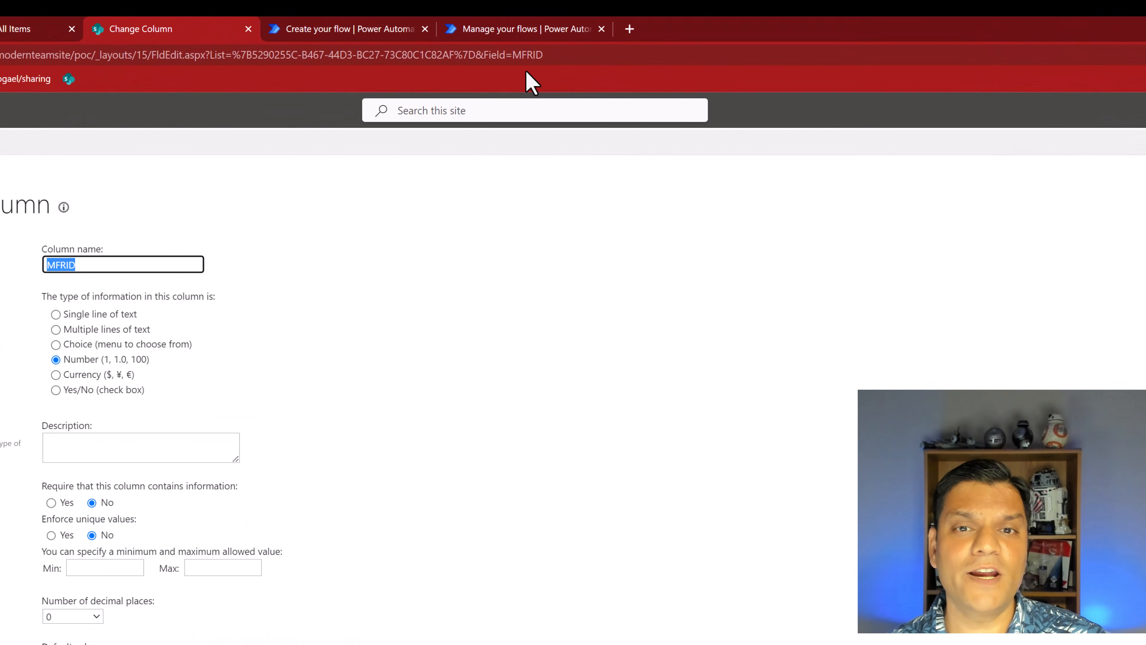
{"action": "left_click", "coordinate": [510, 55]}
{"action": "key", "text": "End"}
{"action": "key", "text": "shift+Left"}
{"action": "key", "text": "shift+Left"}
{"action": "key", "text": "shift+Left"}
{"action": "key", "text": "shift+Left"}
{"action": "key", "text": "shift+Left"}
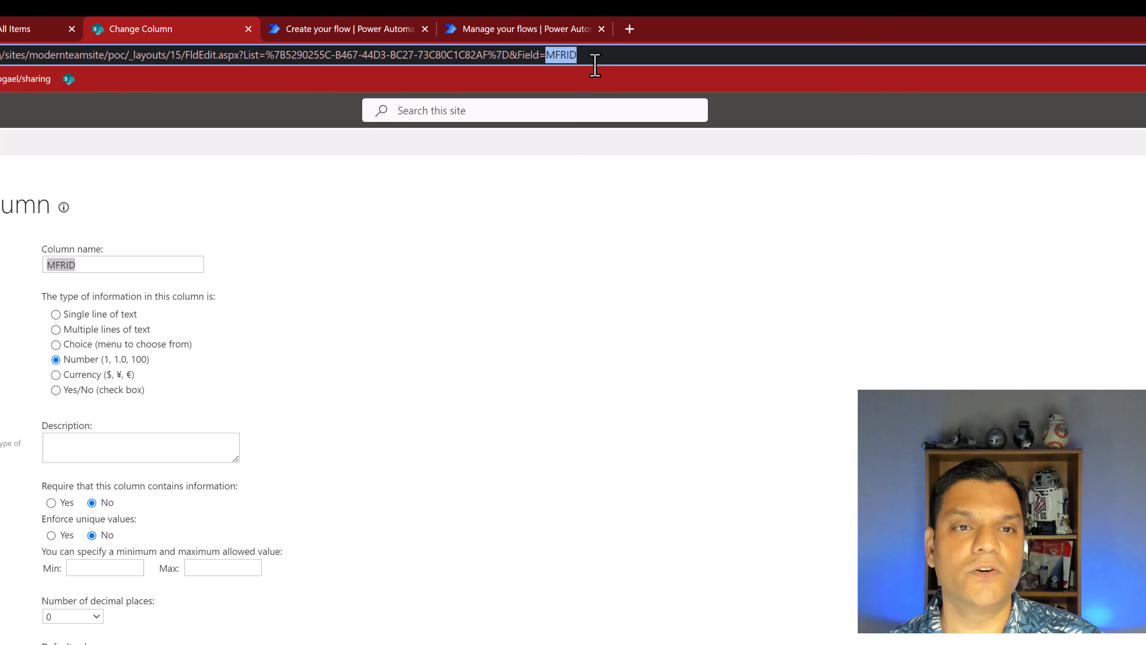
Return to the flow, finish the Get items filter query as ManufacturerID eq MFRID, and save the flow
{"action": "left_click", "coordinate": [400, 29]}
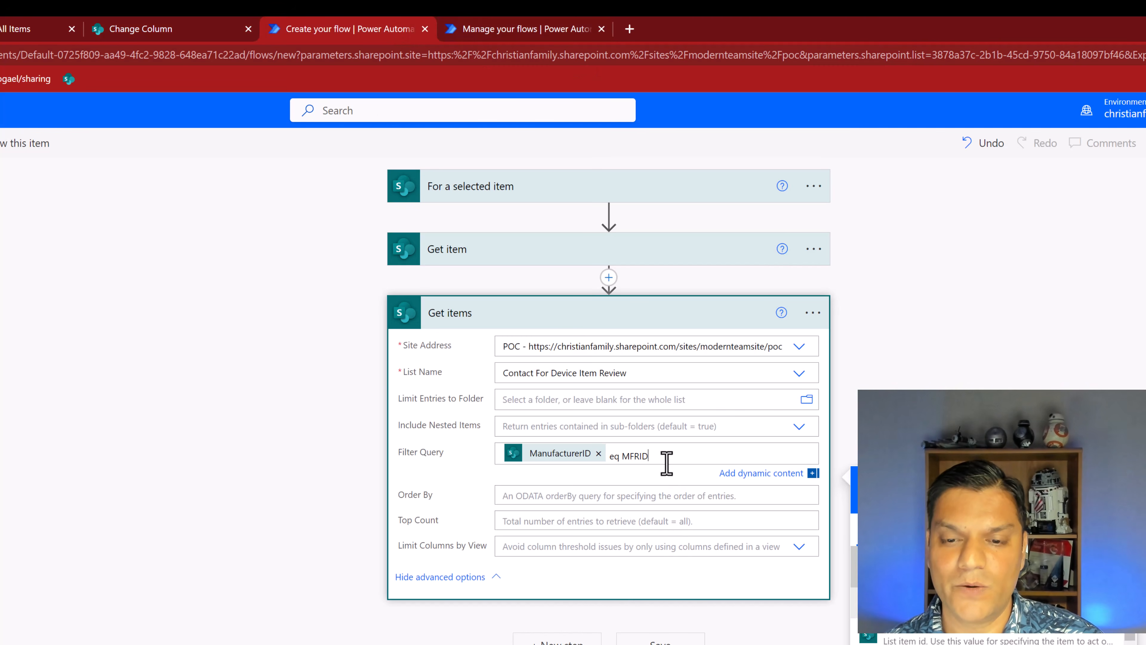
{"action": "key", "text": "BackSpace"}
{"action": "key", "text": "BackSpace"}
{"action": "key", "text": "BackSpace"}
{"action": "key", "text": "BackSpace"}
{"action": "type", "text": "FRID"}
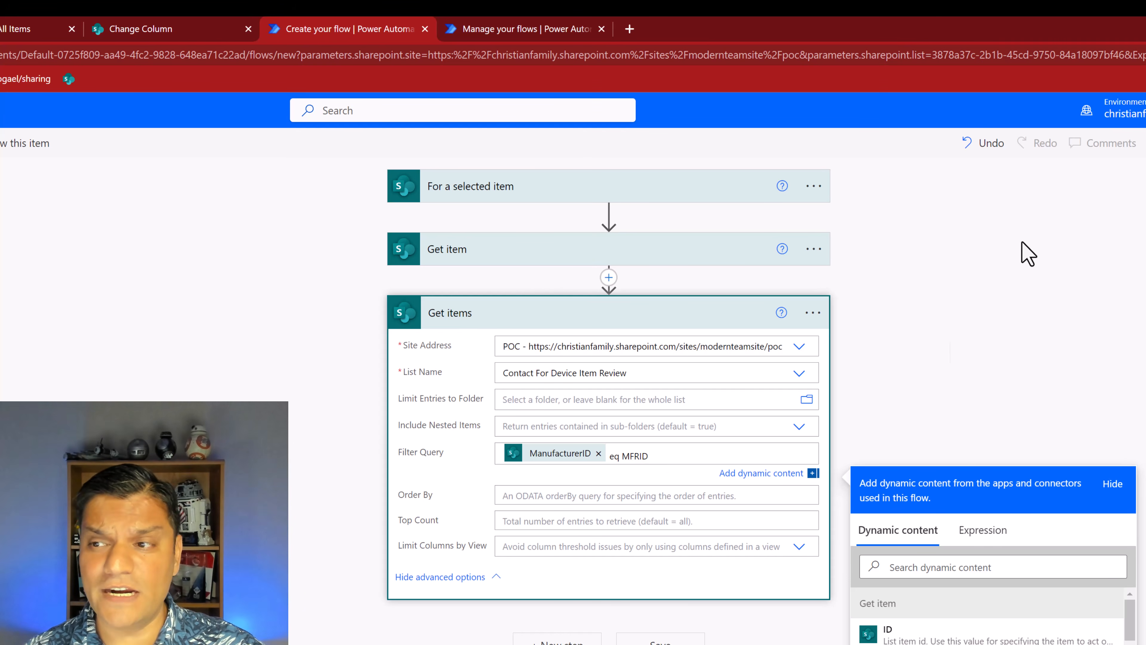
{"action": "key", "text": "ctrl+s"}
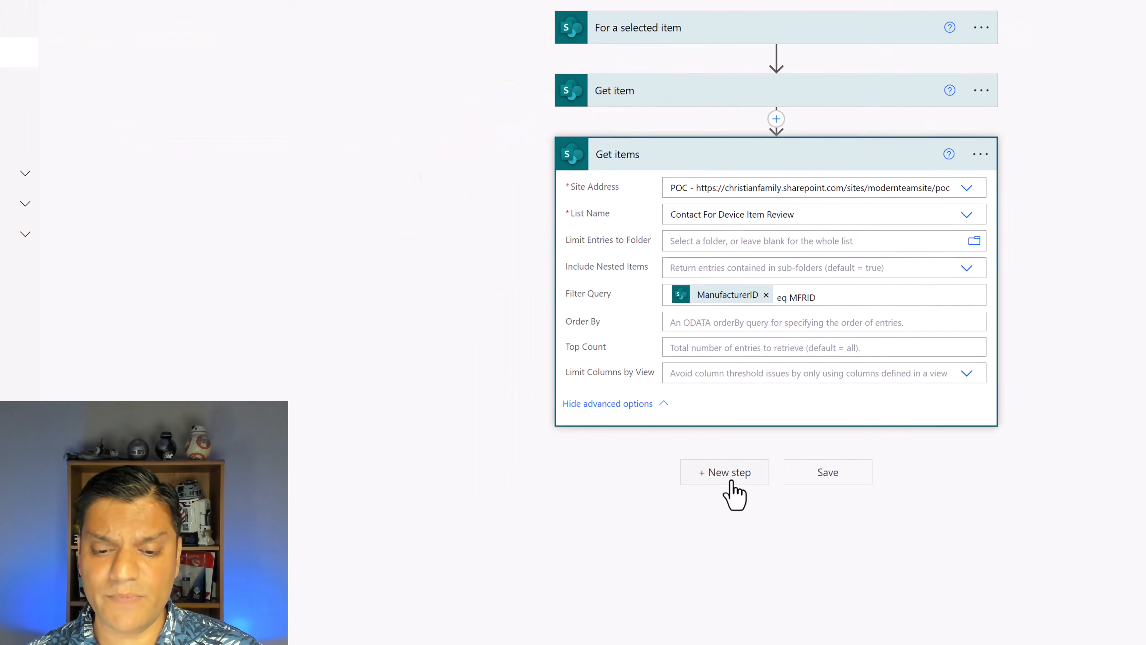
Add the Office 365 Outlook Send an email (V2) action after Get items
{"action": "left_click", "coordinate": [562, 630]}
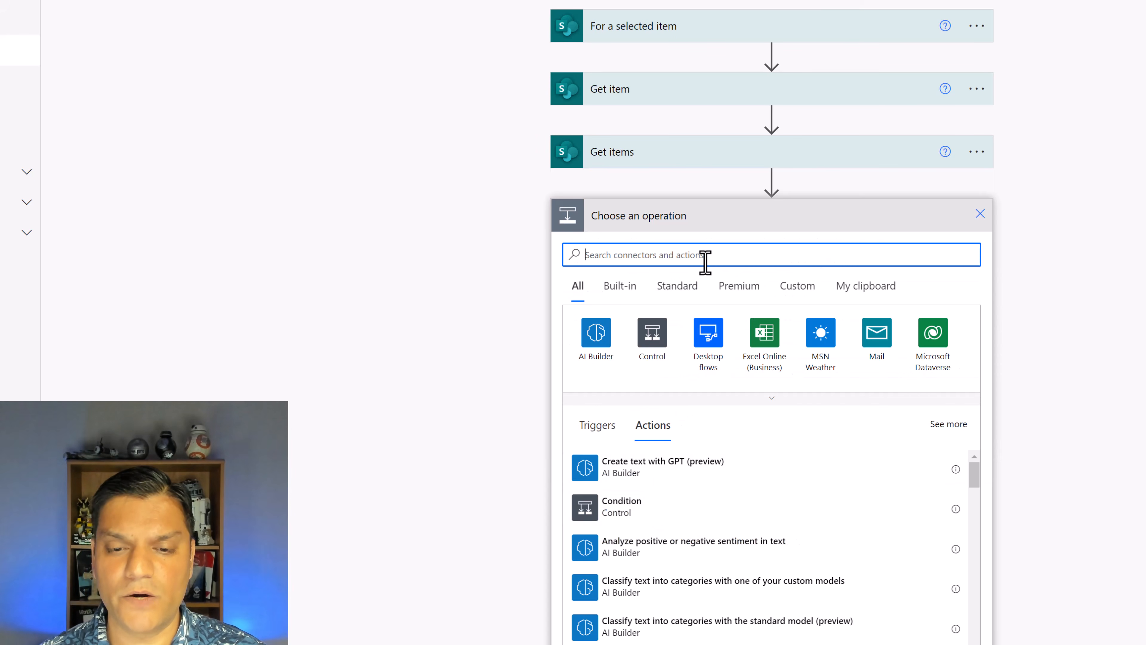
{"action": "type", "text": "d"}
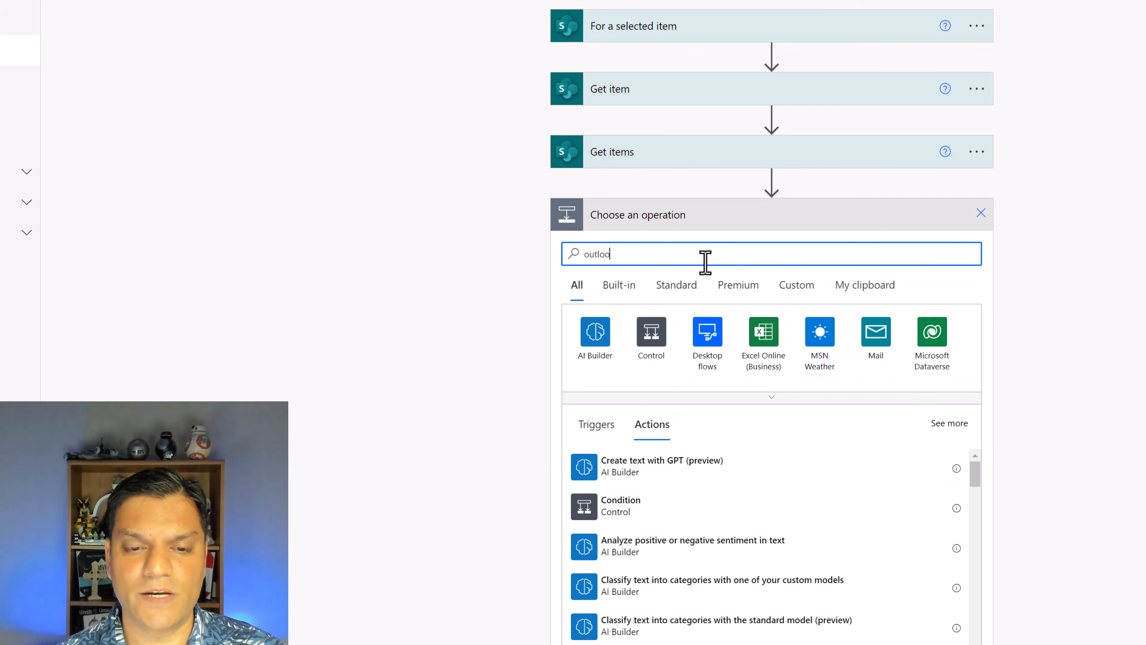
{"action": "left_click", "coordinate": [598, 345]}
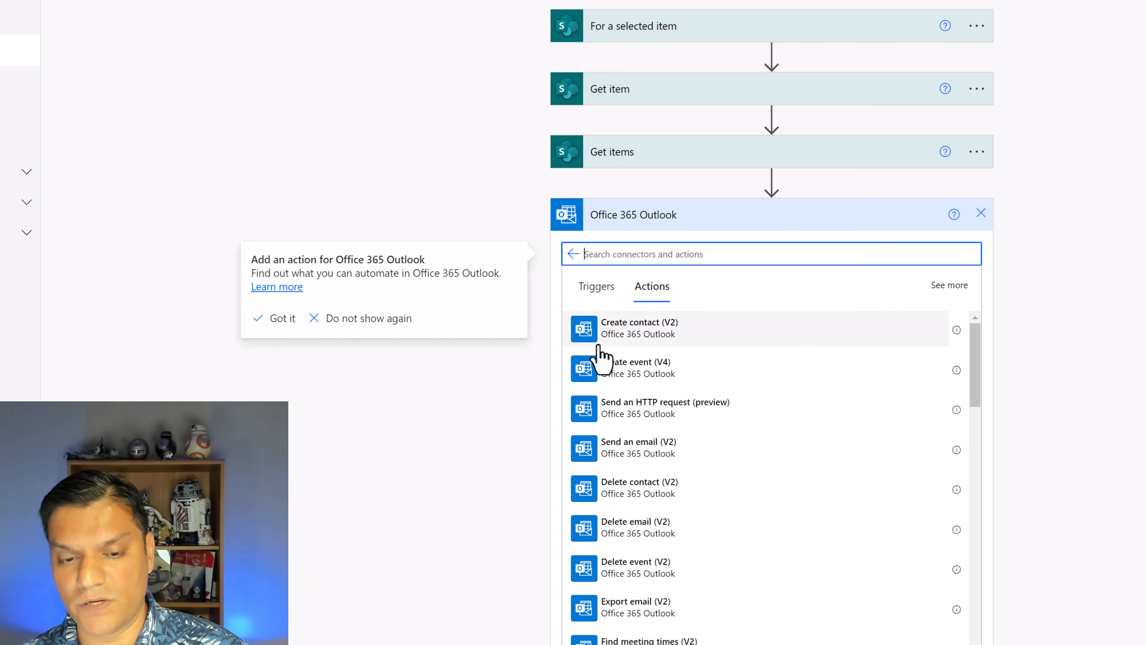
{"action": "type", "text": "send"}
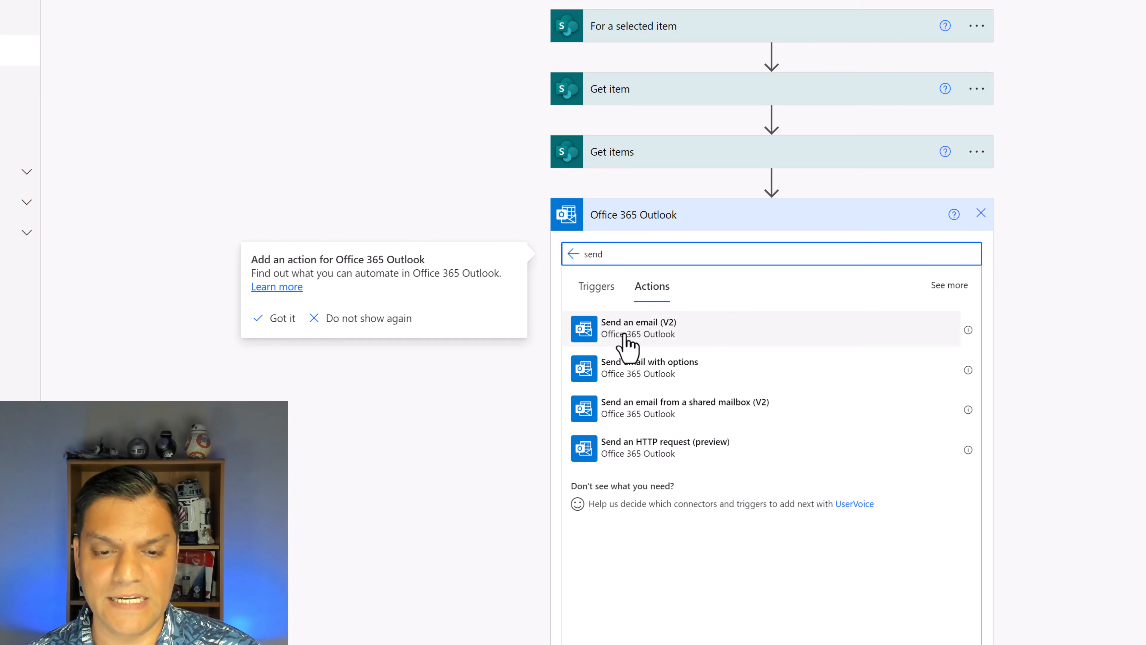
{"action": "left_click", "coordinate": [631, 332]}
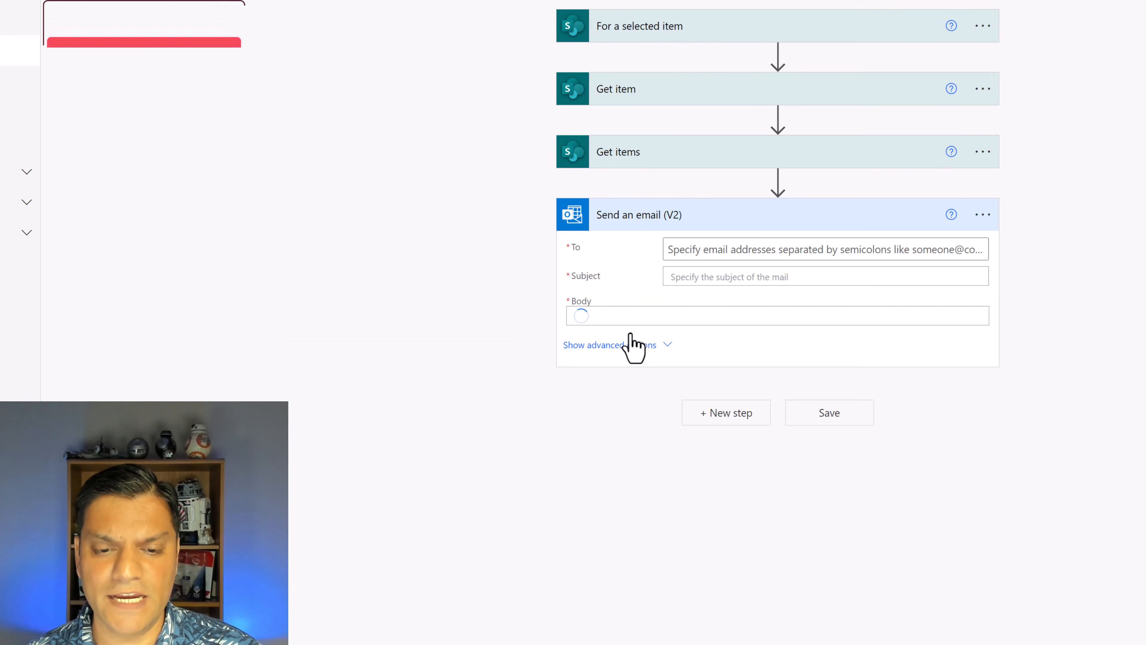
Review the contact list's columns and set the email recipient to the Primary Contact Email from Get items
{"action": "left_click", "coordinate": [779, 249]}
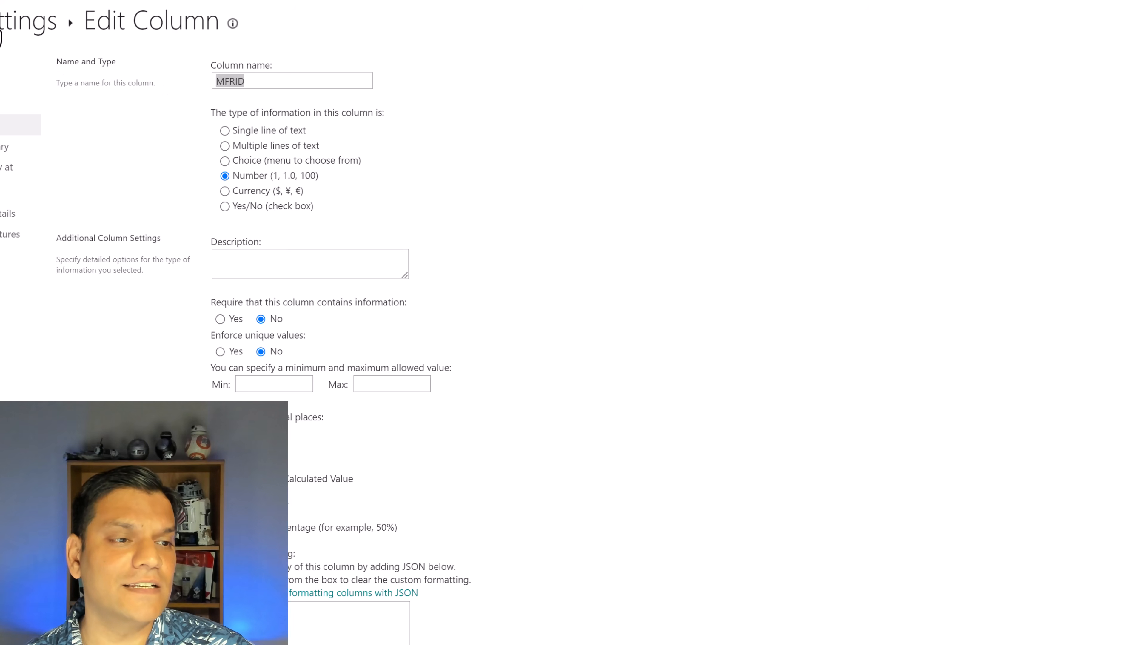
{"action": "left_click", "coordinate": [0, 28]}
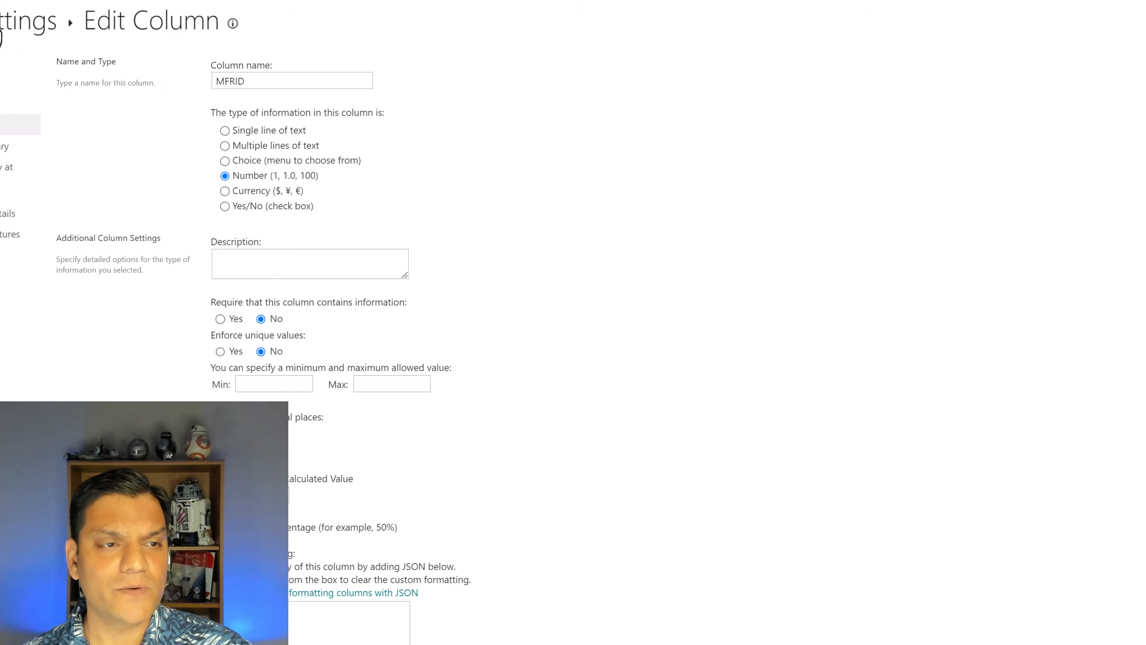
{"action": "left_click", "coordinate": [211, 45]}
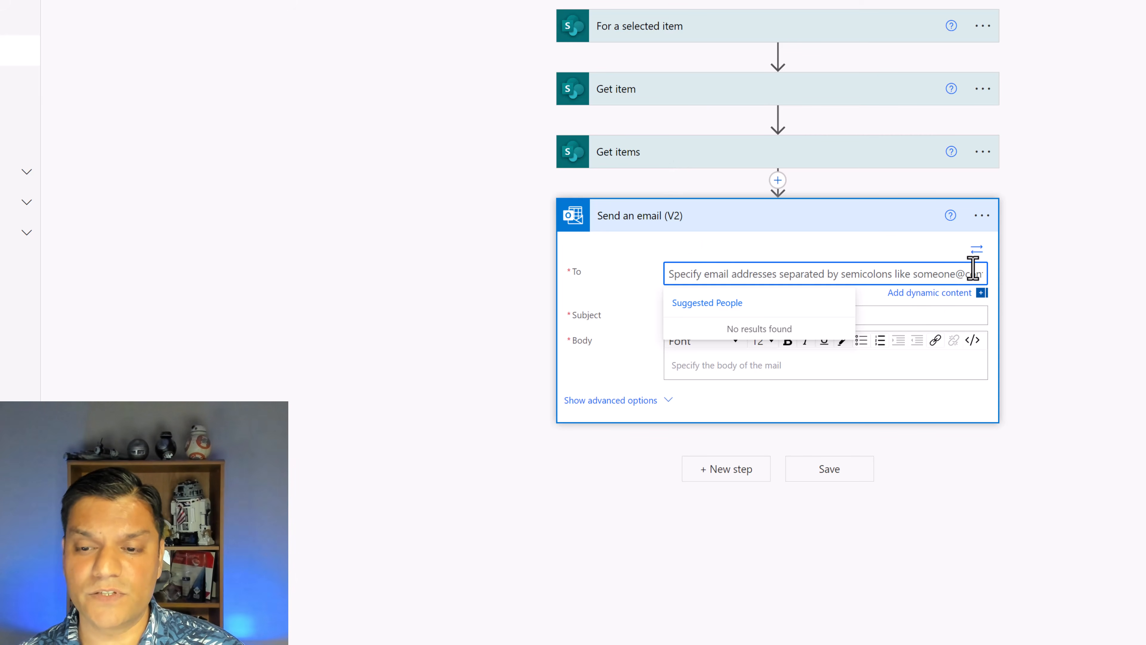
{"action": "left_click", "coordinate": [976, 254]}
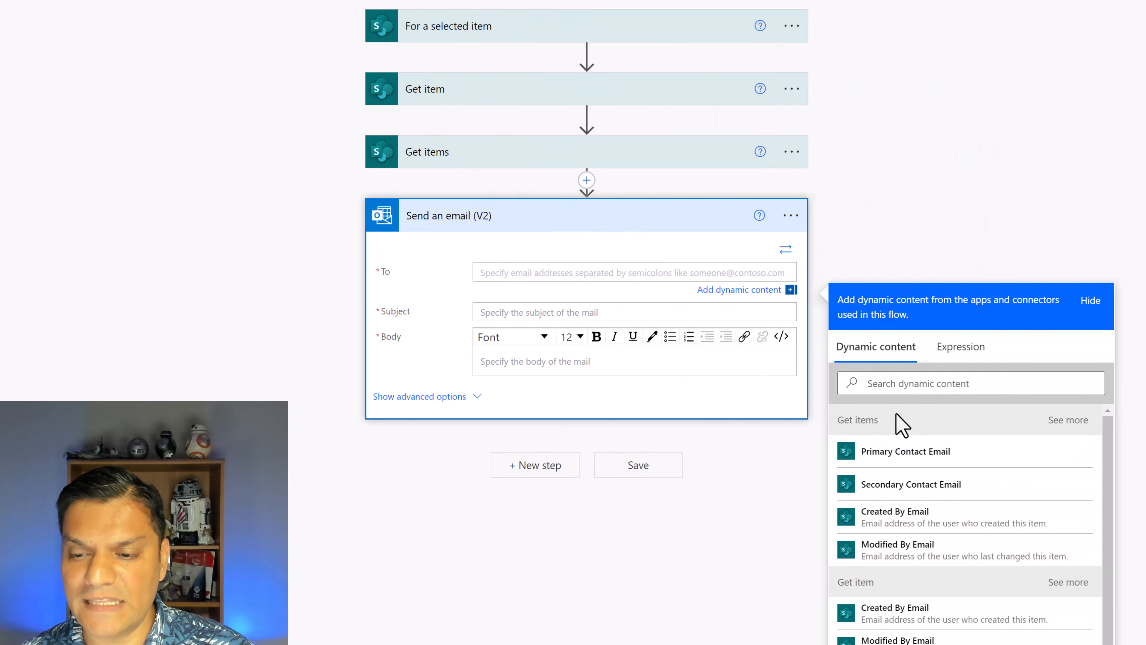
{"action": "left_click", "coordinate": [880, 453]}
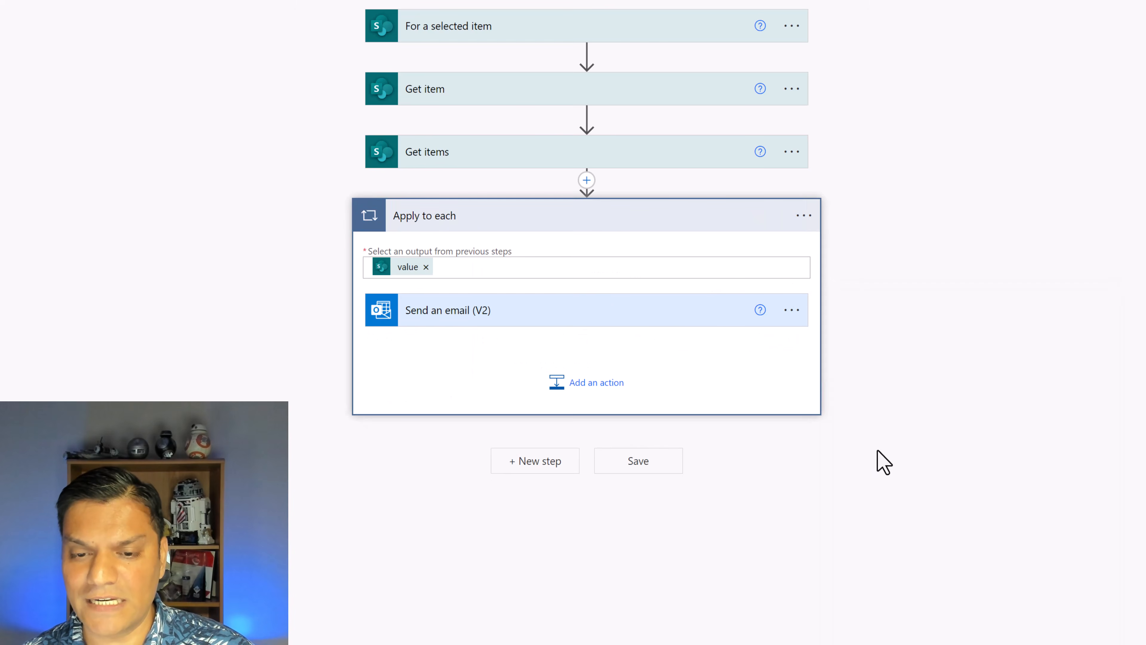
Examine the value input of the Apply to each loop and the filter query of Get items
{"action": "left_click", "coordinate": [576, 274]}
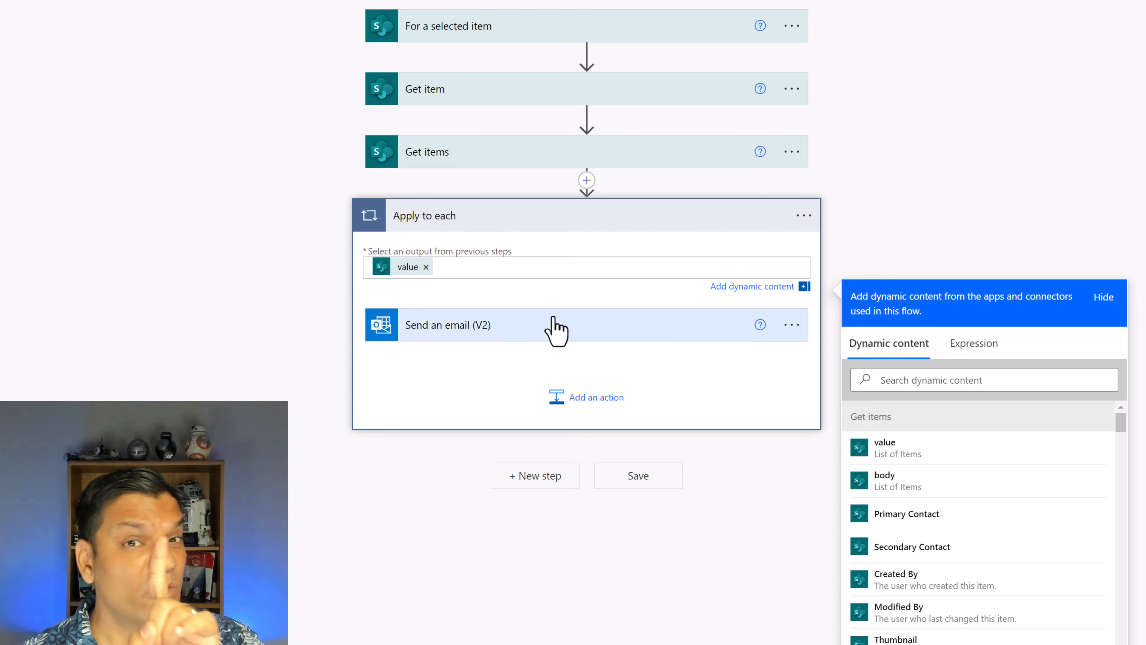
{"action": "left_click", "coordinate": [479, 160]}
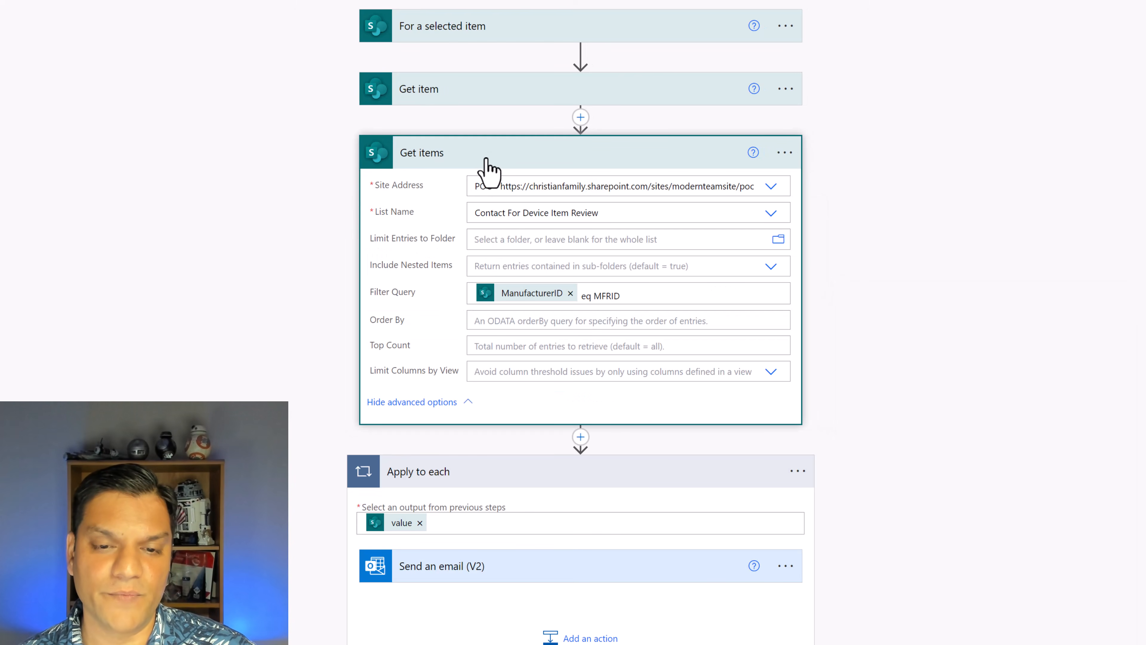
{"action": "left_click", "coordinate": [486, 163]}
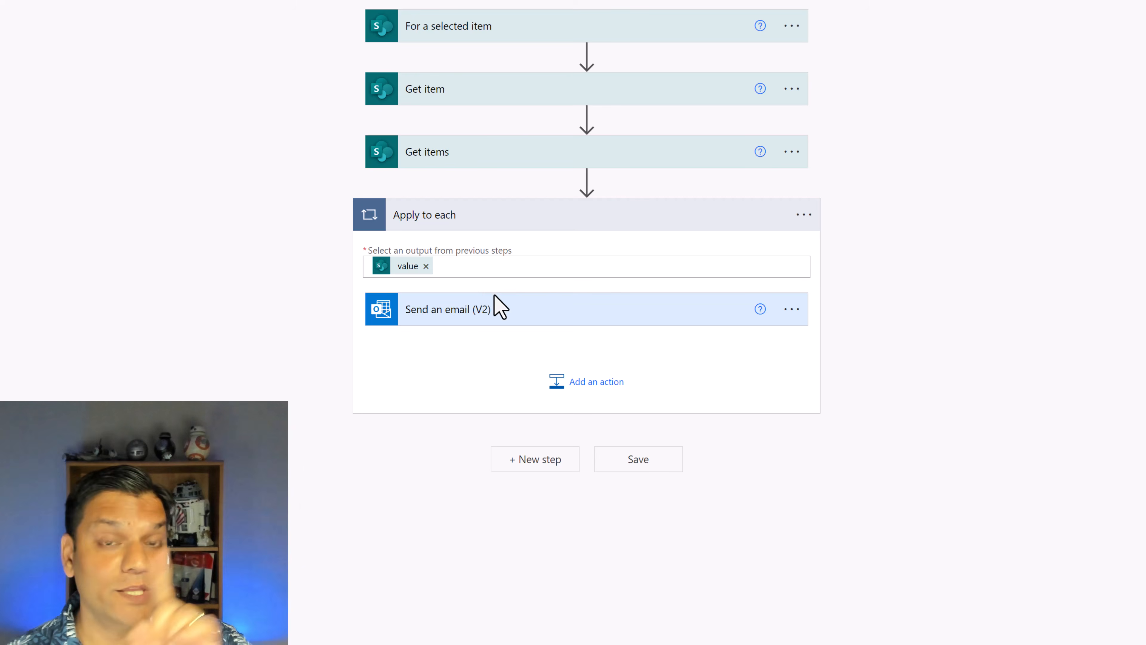
Add the Secondary Contact Email from Get items as another email recipient, separated by a semicolon
{"action": "left_click", "coordinate": [503, 316]}
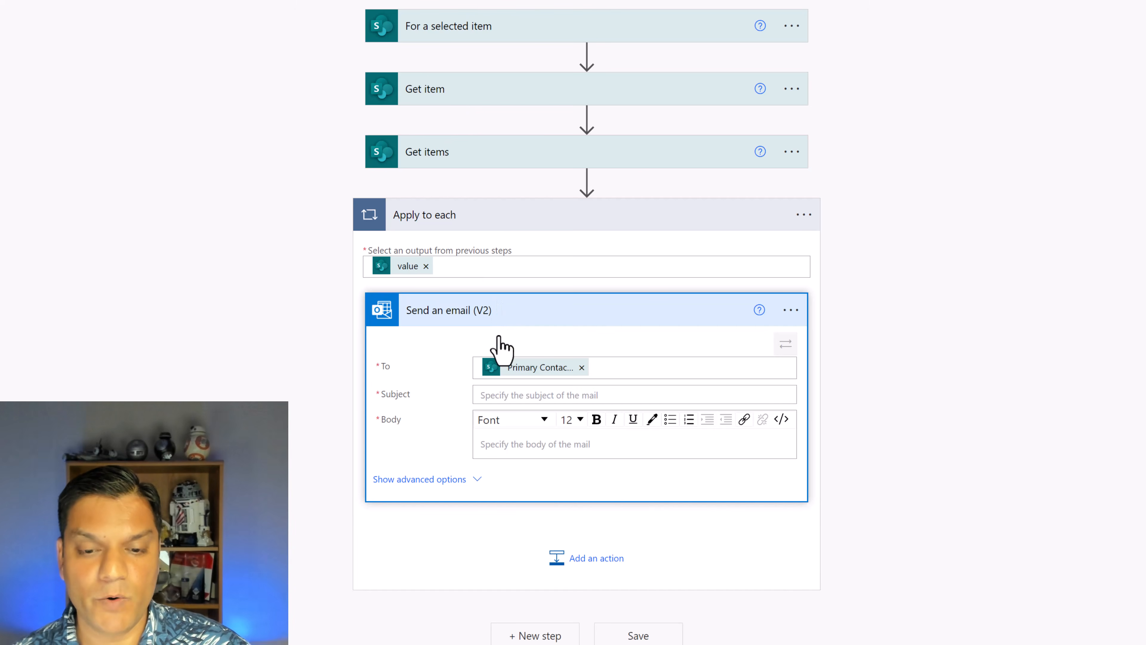
{"action": "left_click", "coordinate": [606, 374]}
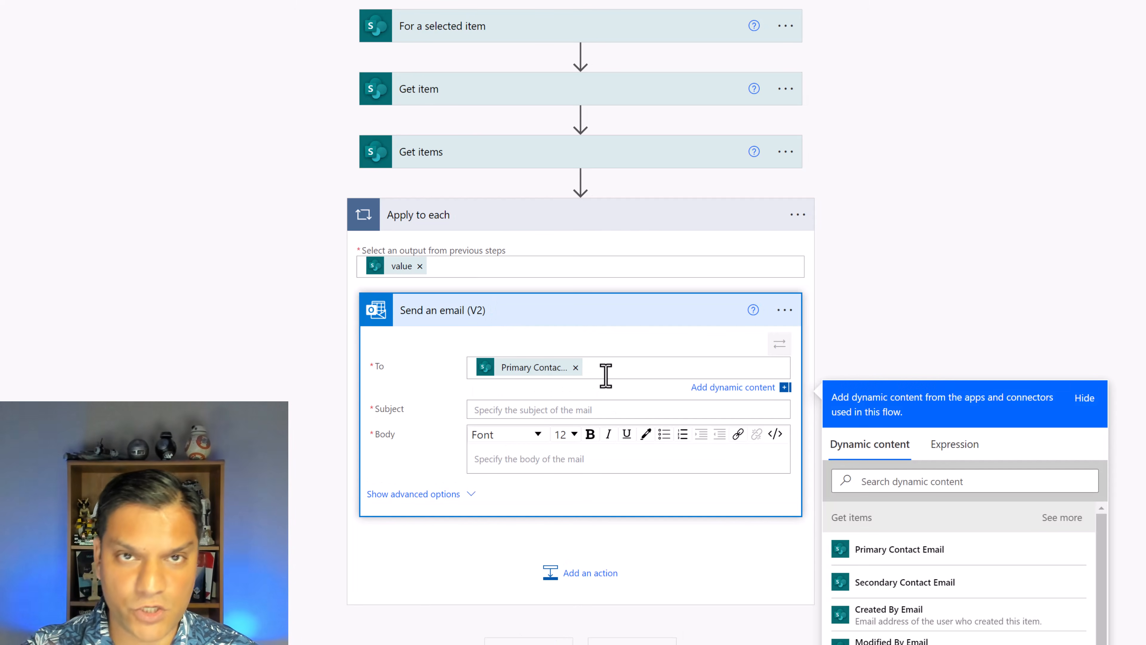
{"action": "type", "text": ";Secondary Con..."}
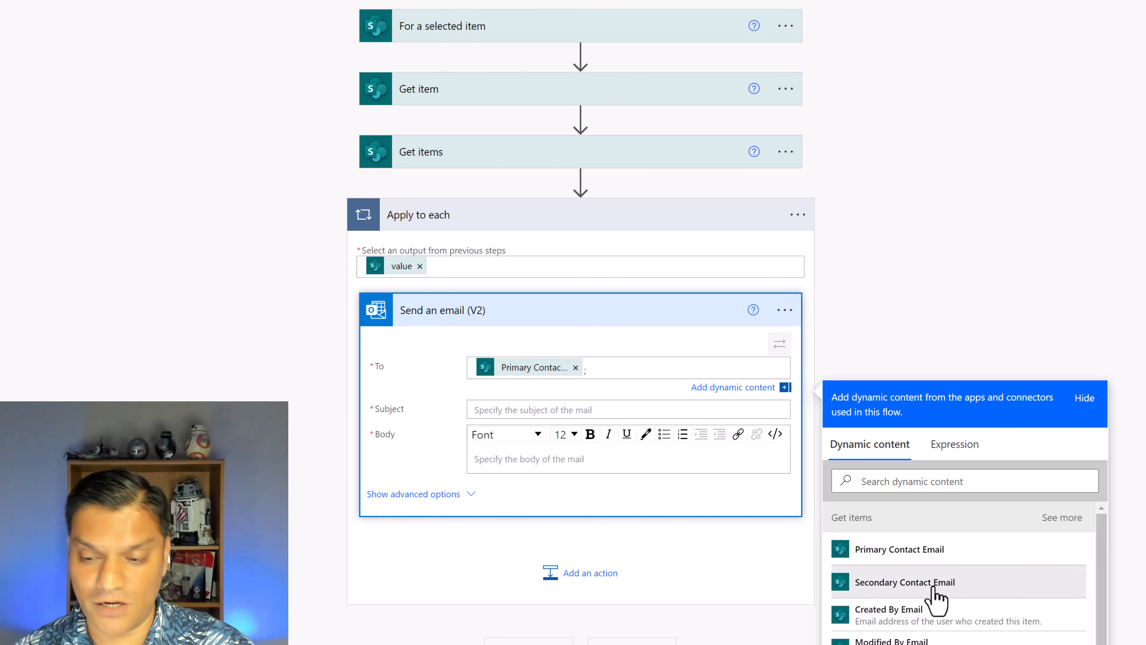
{"action": "left_click", "coordinate": [932, 583]}
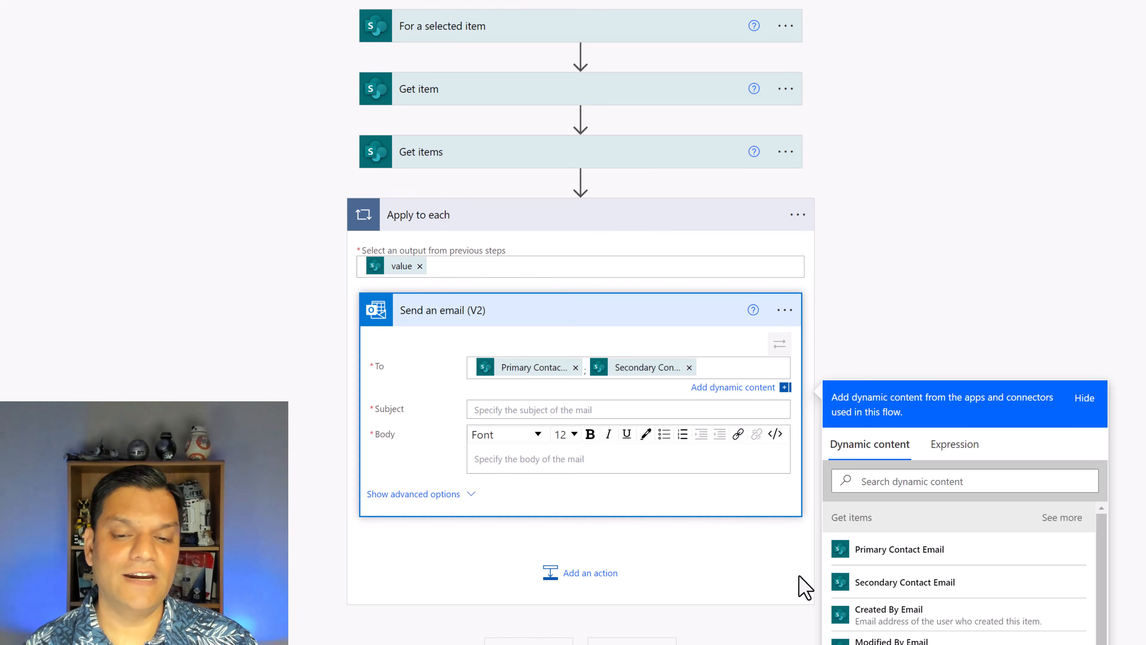
Set the email subject to "Please review item whose MFR is" followed by the Manufacturer value from Get items
{"action": "left_click", "coordinate": [656, 405]}
{"action": "type", "text": "Please review item whose MFR is"}
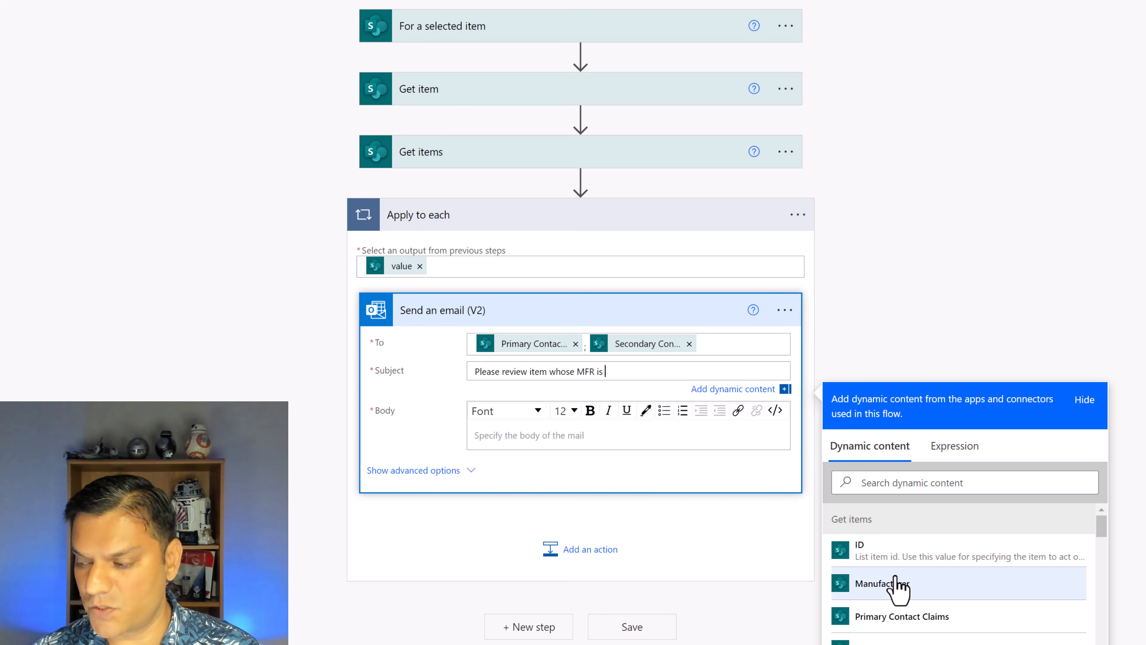
{"action": "left_click", "coordinate": [898, 584]}
Begin the email body with the greeting "Hi", the Primary Contact DisplayName, "&", the Secondary Contact DisplayName and a comma
{"action": "left_click", "coordinate": [596, 438]}
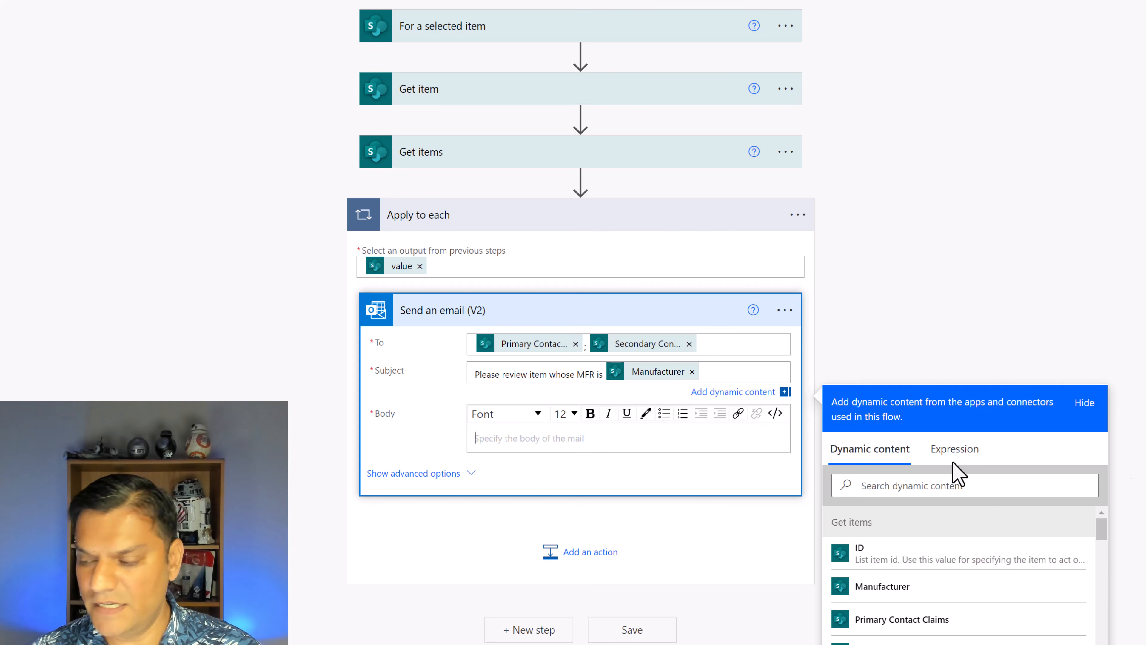
{"action": "type", "text": "Hi"}
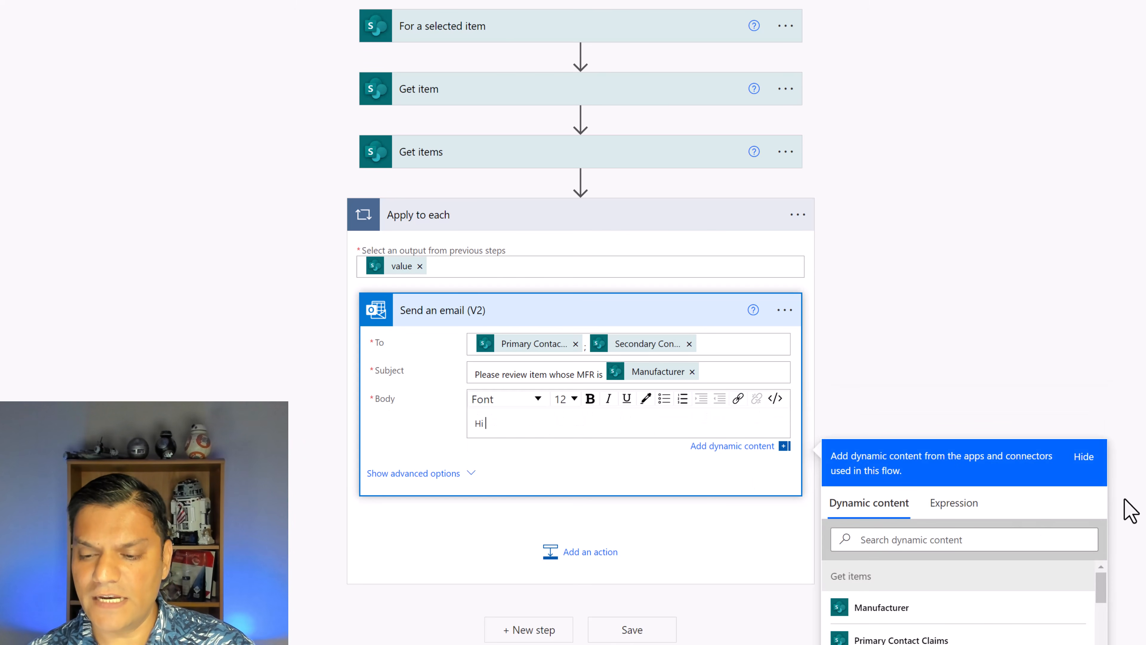
{"action": "scroll", "coordinate": [1125, 507], "scroll_direction": "down", "scroll_amount": 2}
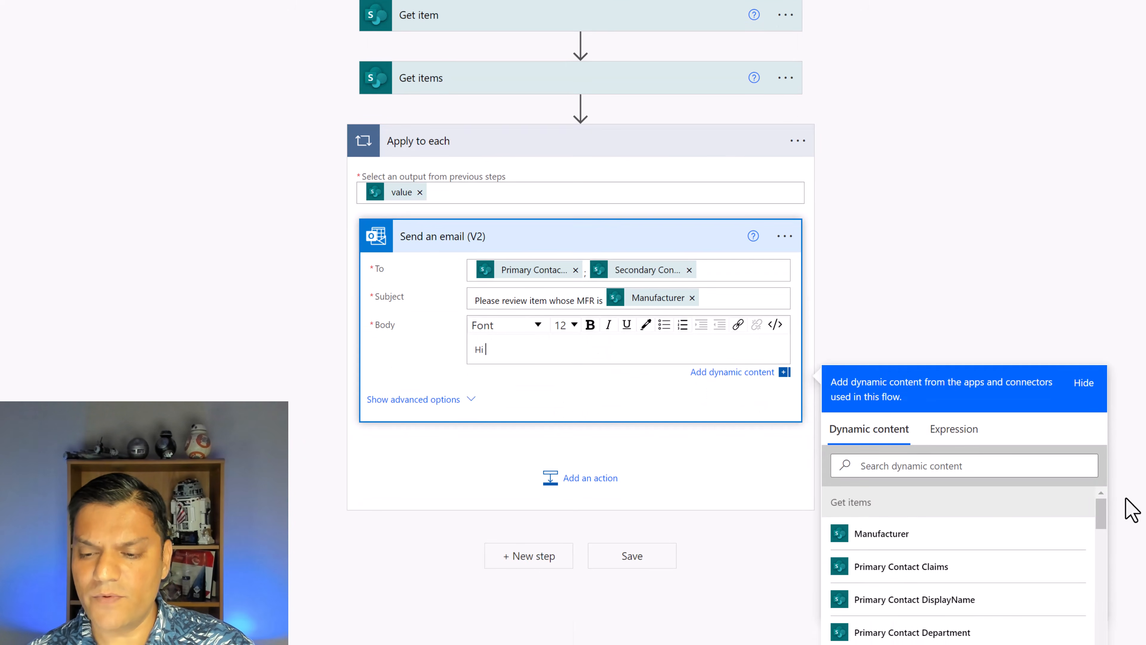
{"action": "left_click", "coordinate": [943, 606]}
{"action": "type", "text": "&"}
{"action": "scroll", "coordinate": [898, 582], "scroll_direction": "down", "scroll_amount": 3}
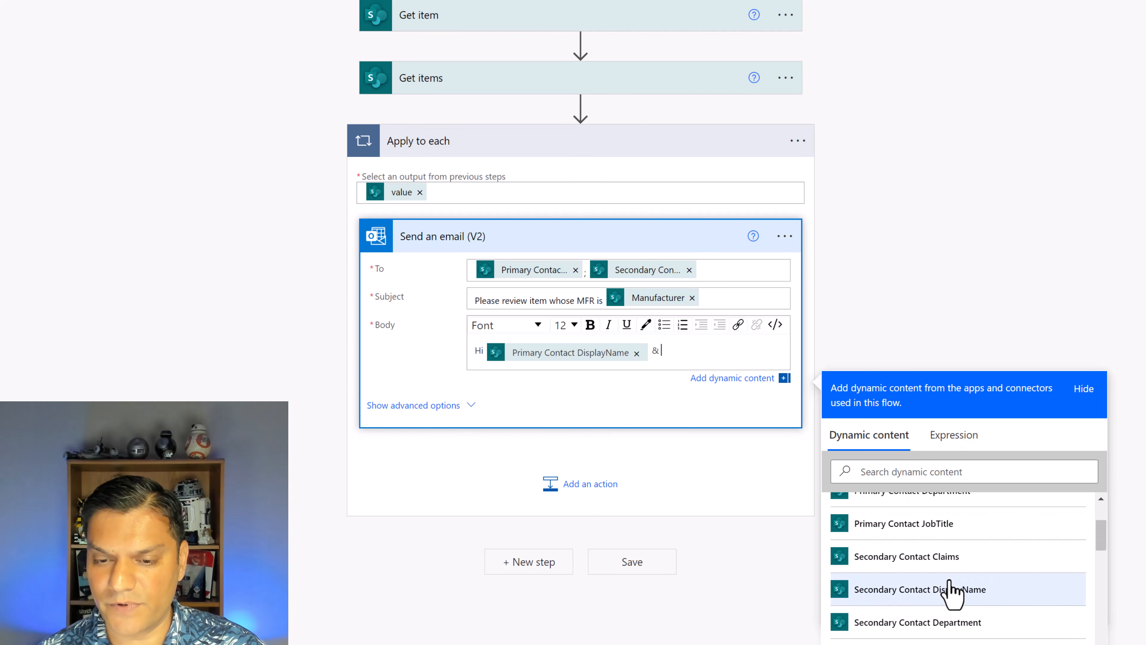
{"action": "left_click", "coordinate": [947, 588]}
{"action": "type", "text": ","}
{"action": "key", "text": "Return"}
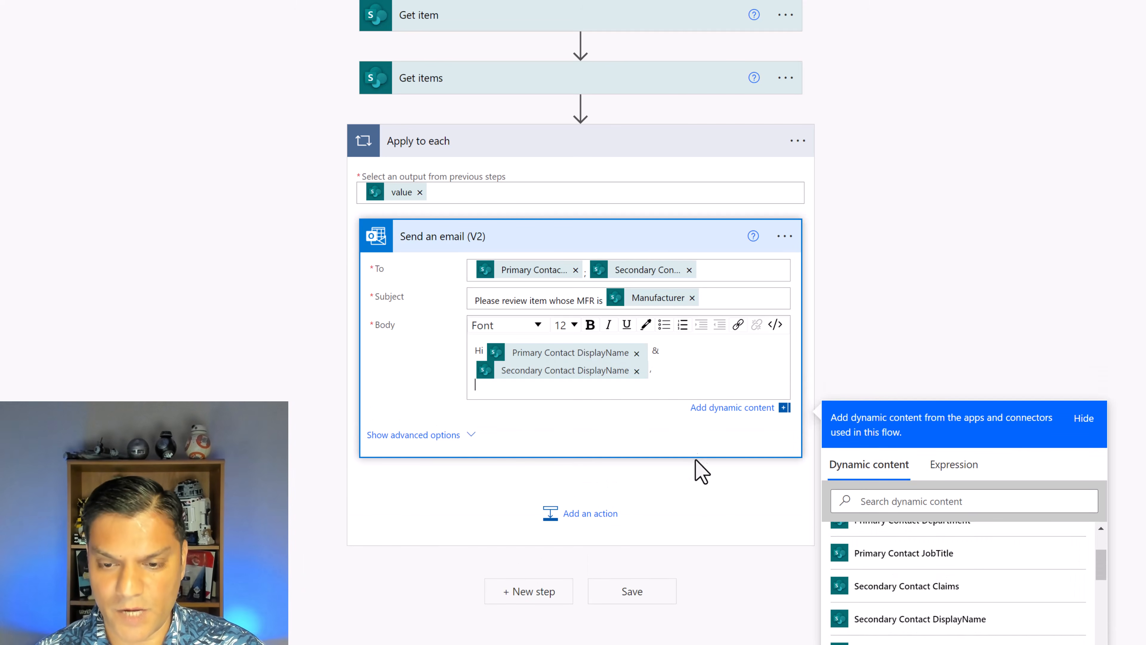
Add "A request has come in to view the information of the following device:", the Manufacturer label and value, and Device, Price, Processor and Memory labels
{"action": "key", "text": "ctrl+v"}
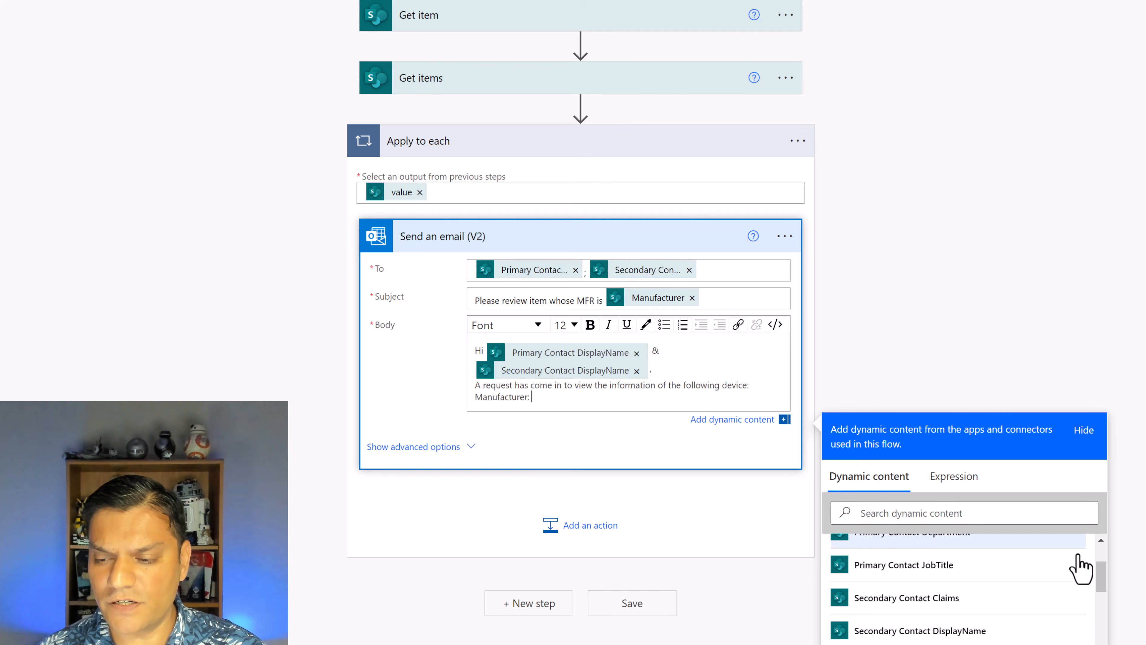
{"action": "scroll", "coordinate": [1078, 569], "scroll_direction": "up", "scroll_amount": 5}
{"action": "left_click", "coordinate": [972, 589]}
{"action": "type", "text": ","}
{"action": "key", "text": "Return"}
{"action": "key", "text": "ctrl+v"}
Insert the Device value from Get item after the Device label in the email body
{"action": "left_click", "coordinate": [530, 417]}
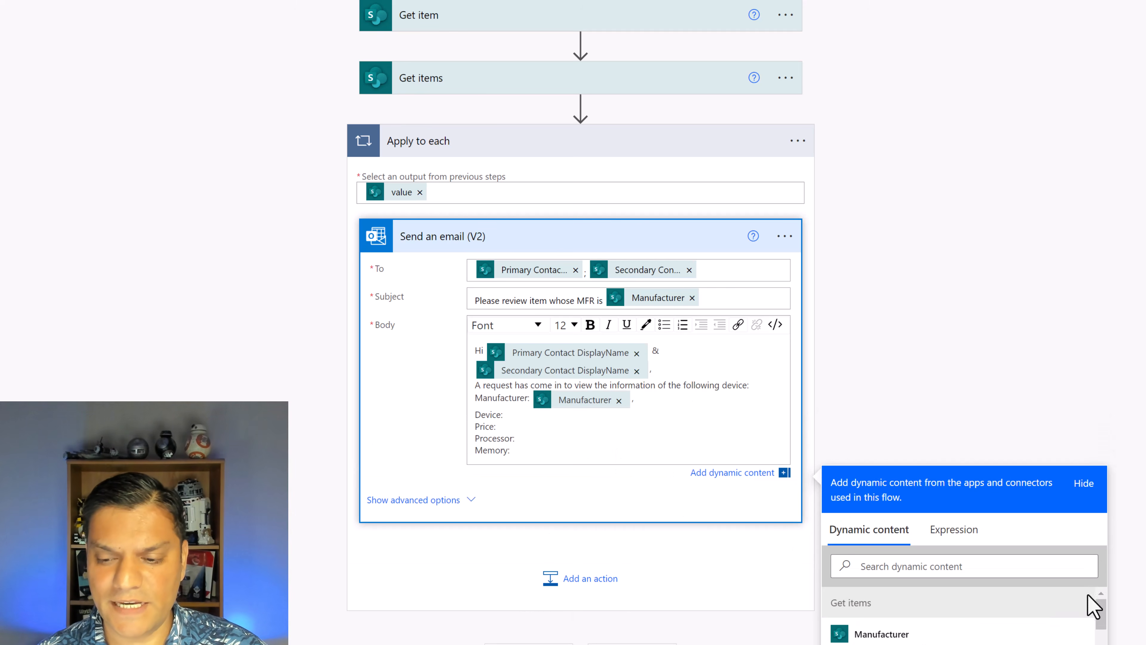
{"action": "scroll", "coordinate": [965, 607], "scroll_direction": "down", "scroll_amount": 5}
{"action": "scroll", "coordinate": [1006, 614], "scroll_direction": "down", "scroll_amount": 6}
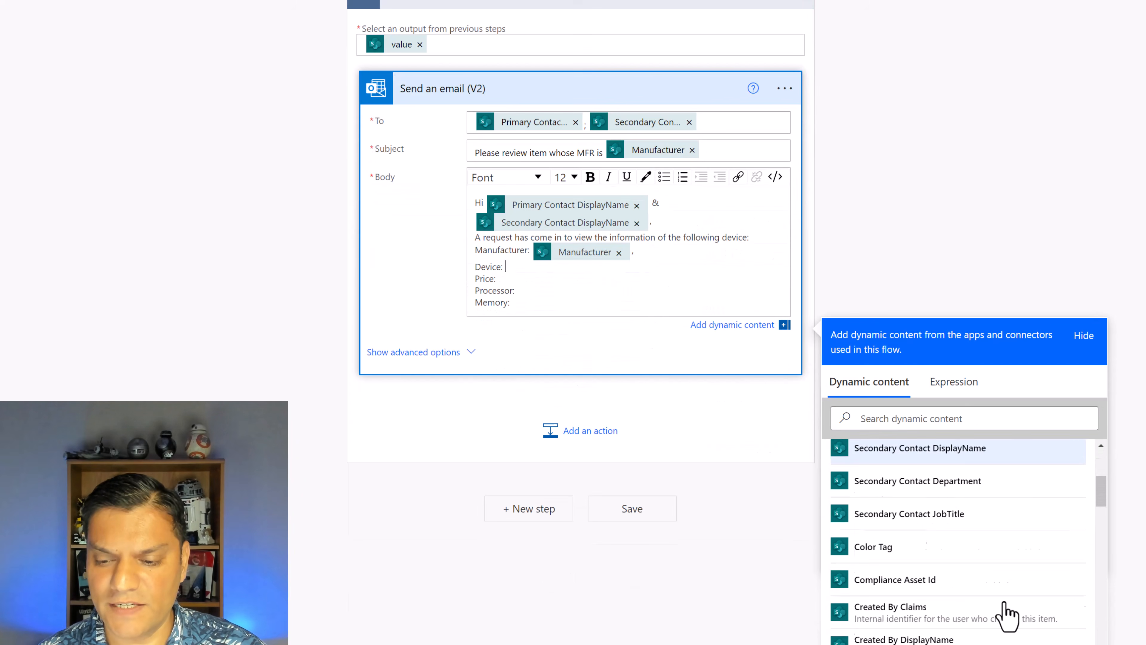
{"action": "left_click", "coordinate": [956, 422]}
{"action": "type", "text": "devi"}
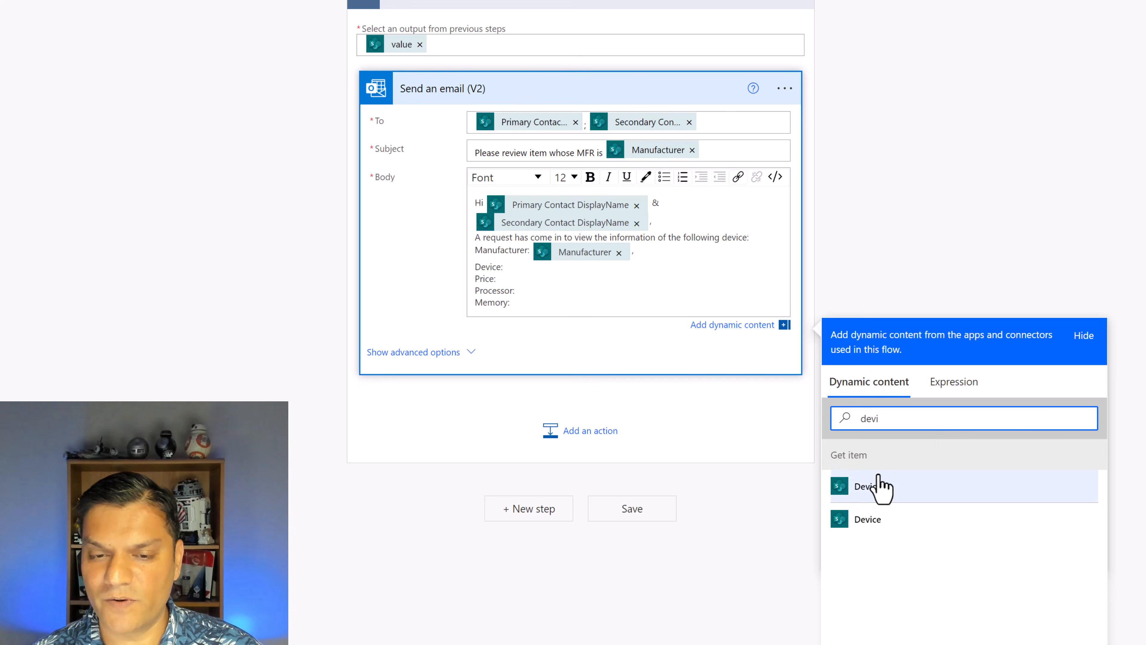
{"action": "left_click", "coordinate": [876, 525]}
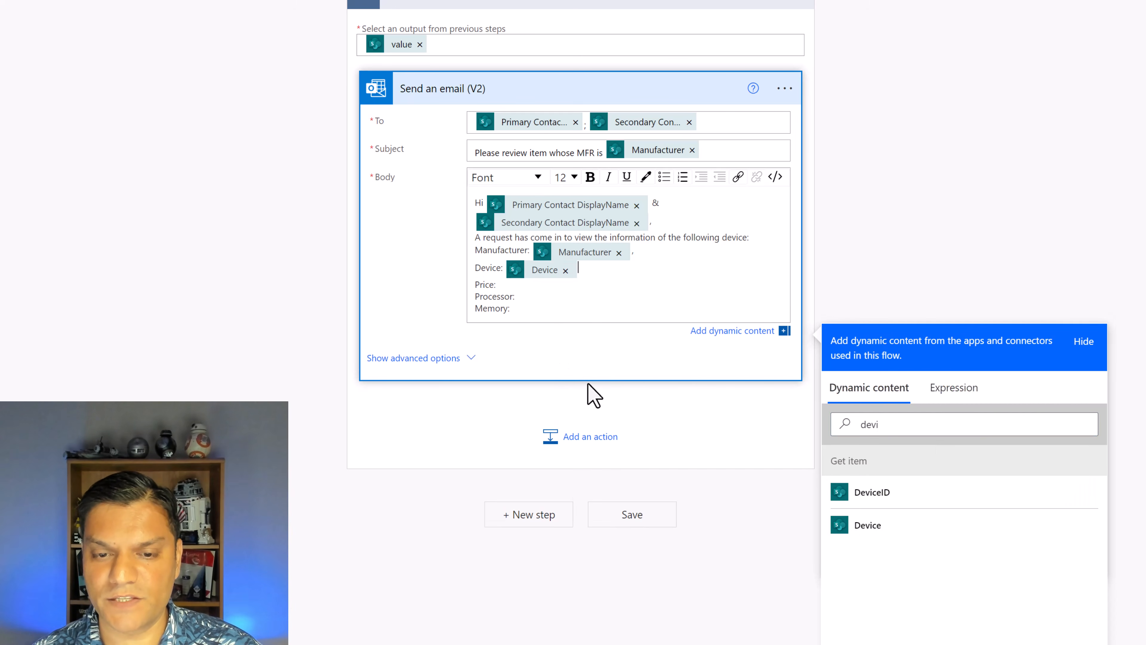
Insert the Price and Processor values from Get item after their labels in the email body
{"action": "left_click", "coordinate": [552, 287]}
{"action": "left_click", "coordinate": [988, 418]}
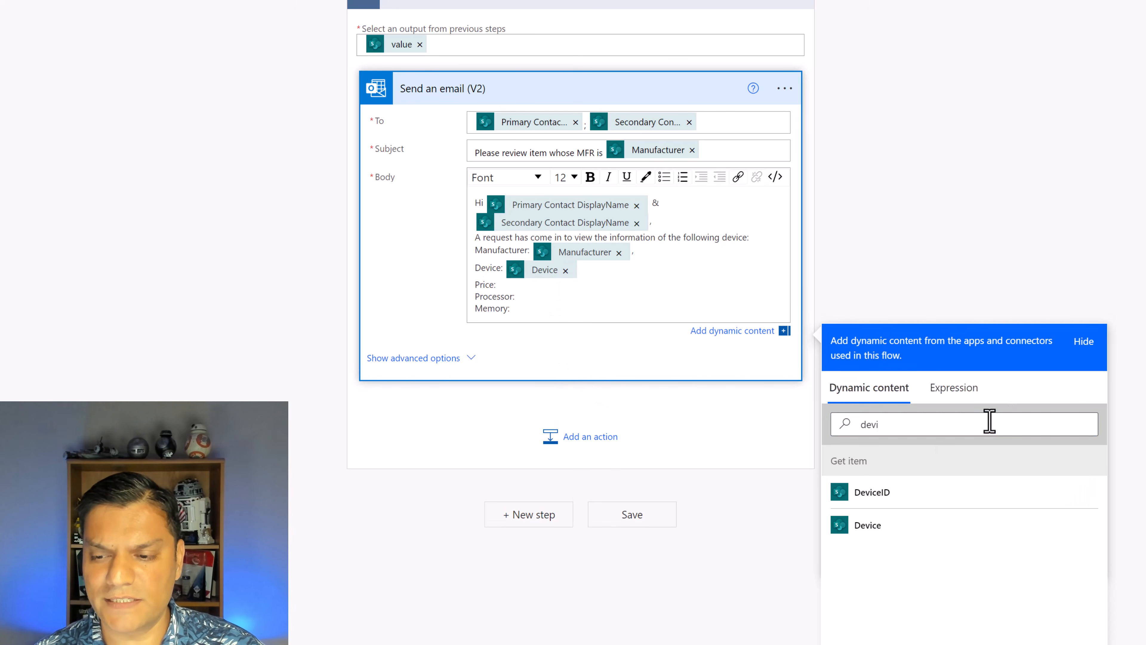
{"action": "key", "text": "ctrl+a"}
{"action": "type", "text": "price"}
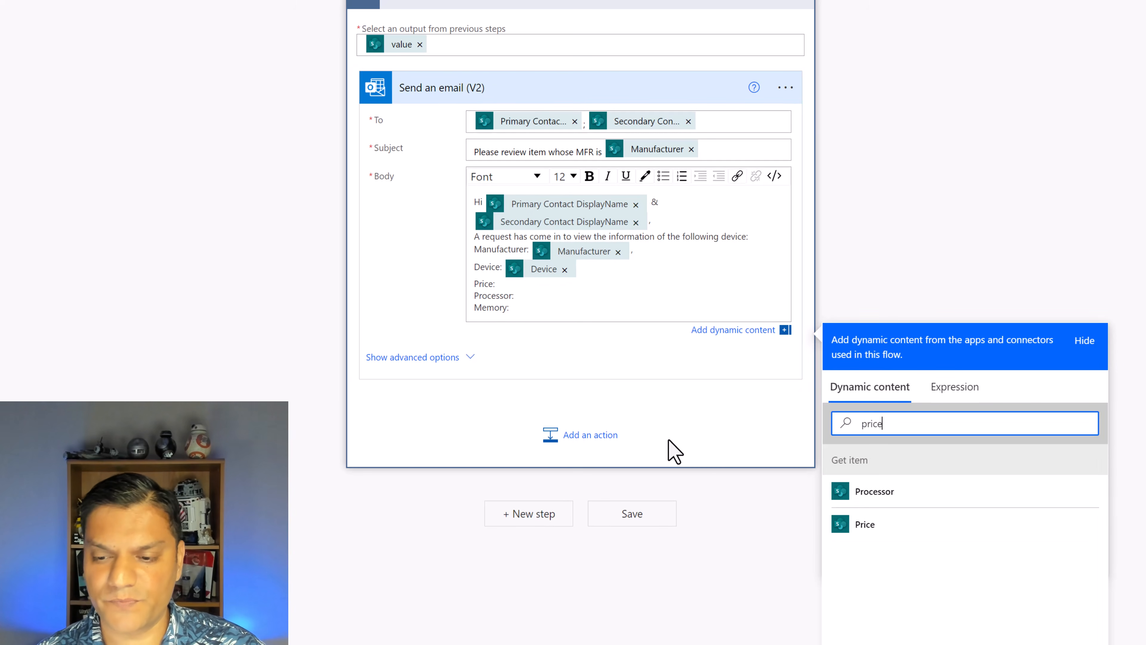
{"action": "left_click", "coordinate": [865, 524]}
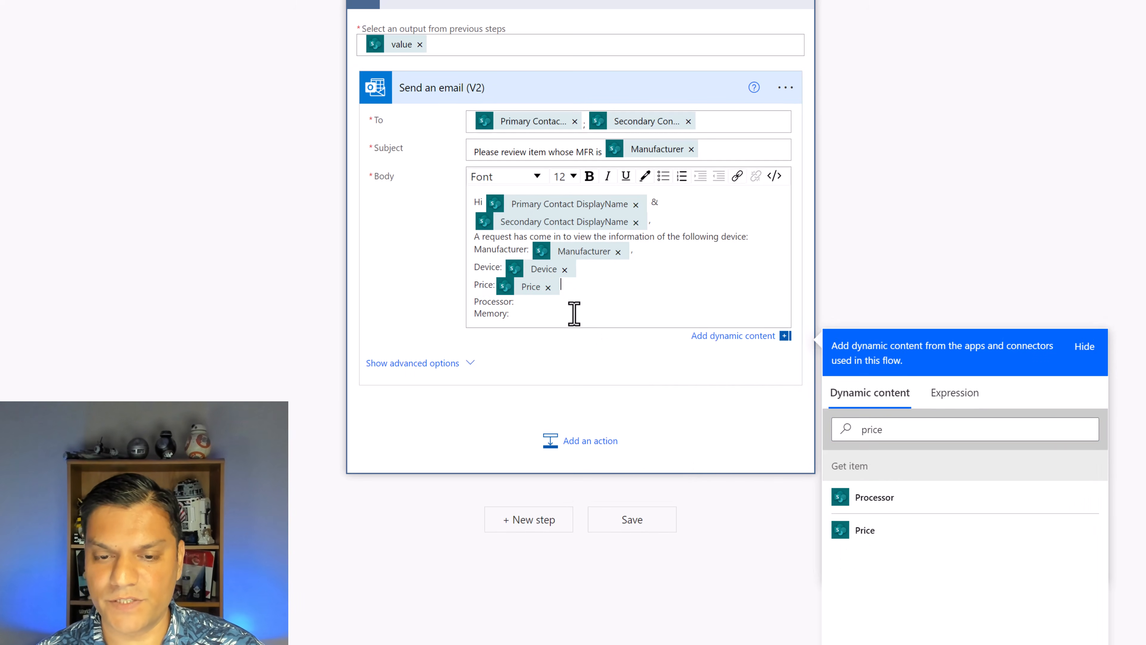
{"action": "left_click", "coordinate": [911, 506]}
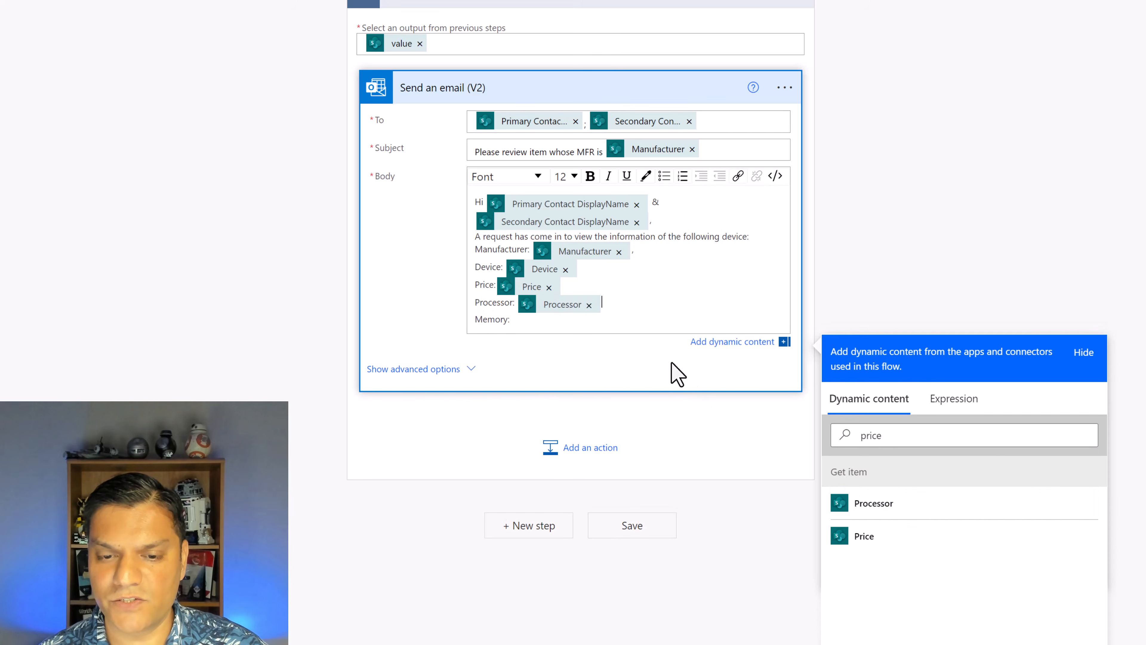
Insert the Memory value from Get item after the Memory label in the email body and save the flow
{"action": "double_click", "coordinate": [900, 436]}
{"action": "type", "text": "me"}
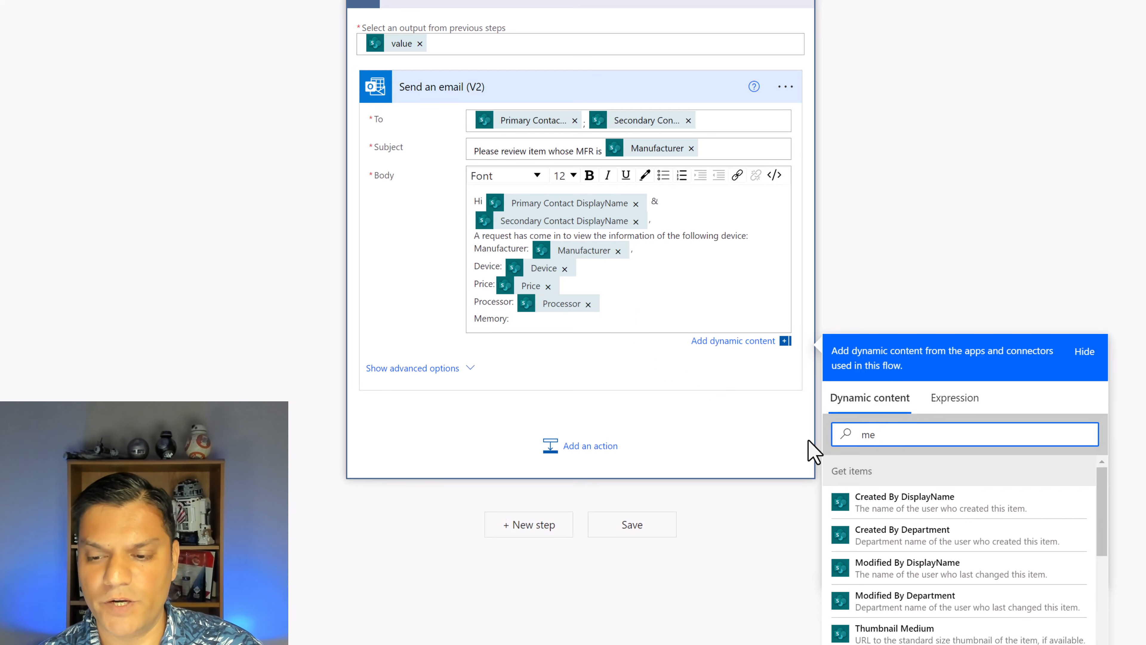
{"action": "type", "text": "mo"}
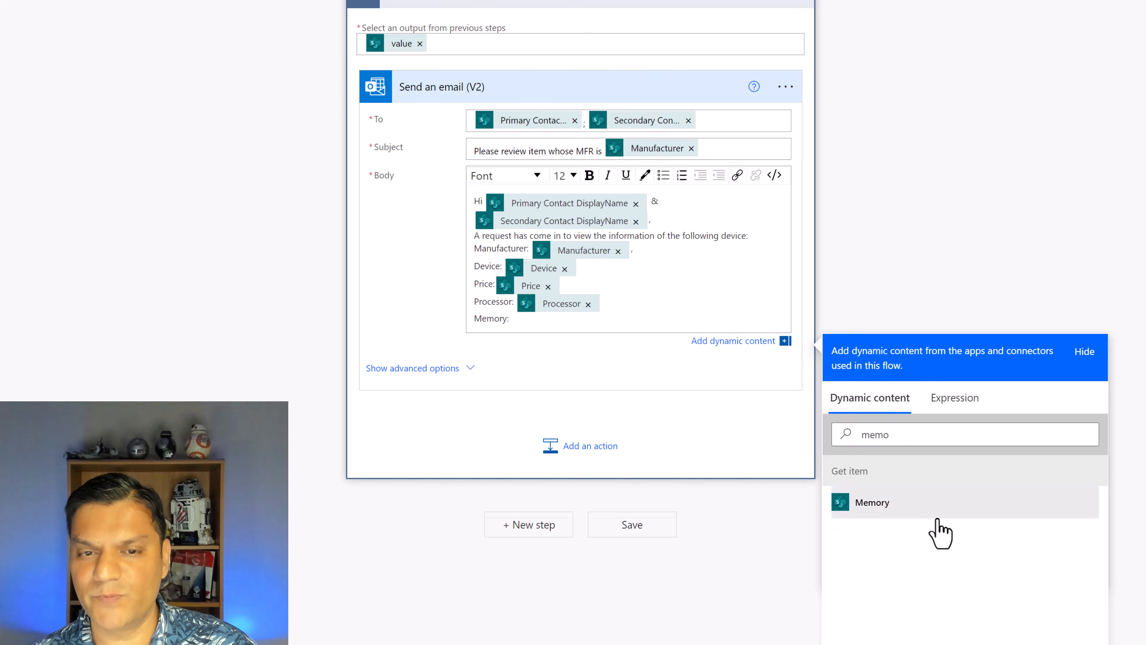
{"action": "left_click", "coordinate": [930, 515]}
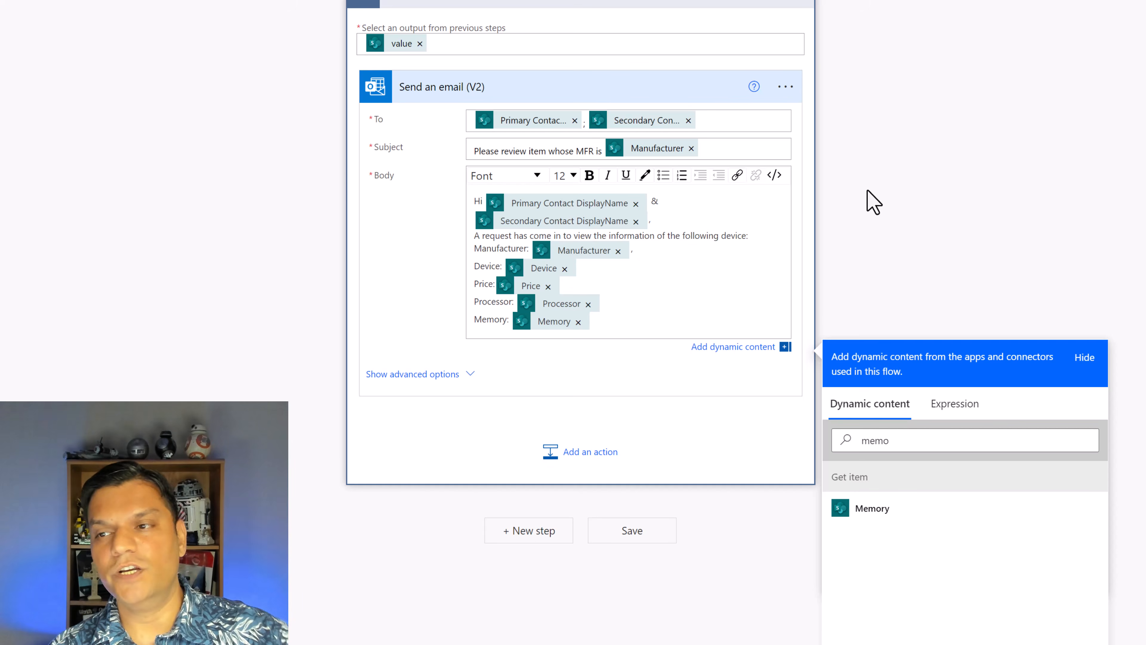
{"action": "scroll", "coordinate": [873, 202], "scroll_direction": "up", "scroll_amount": 3}
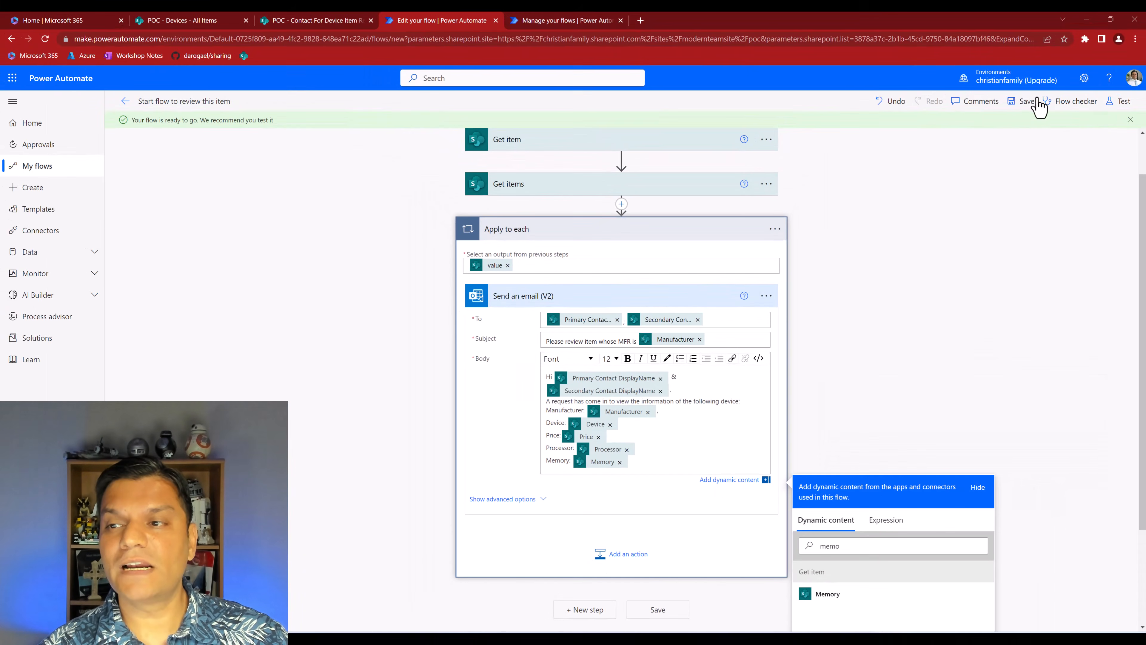
{"action": "left_click", "coordinate": [1024, 103]}
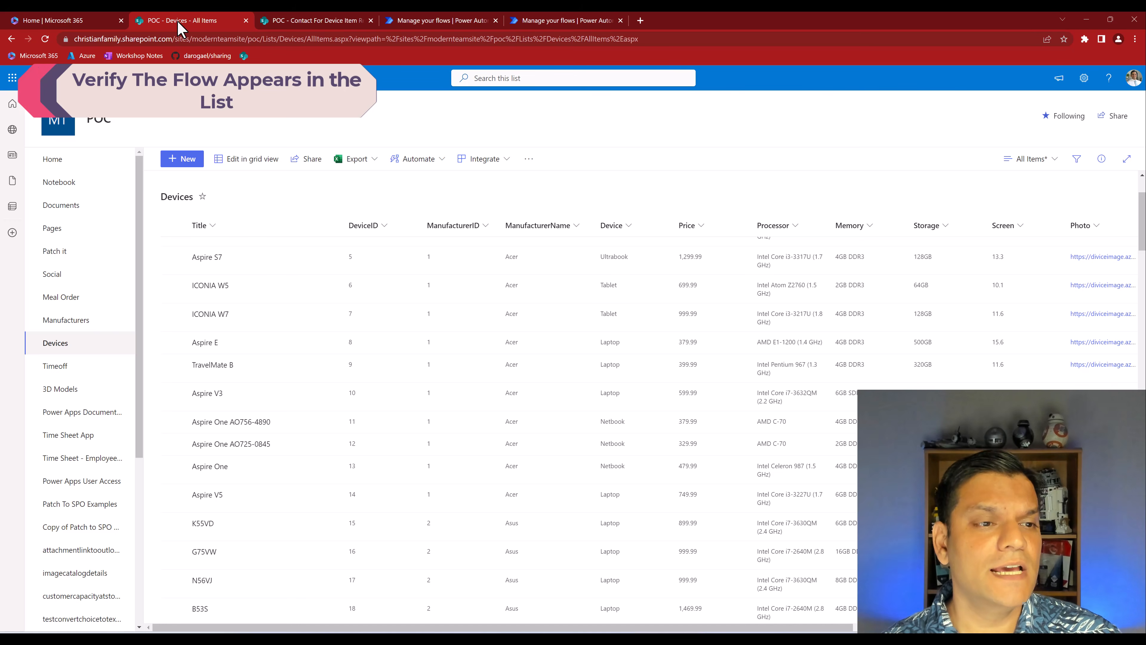
Refresh the SharePoint Devices list and display the Automate options of the ICONIA W7 item
{"action": "left_click", "coordinate": [45, 39]}
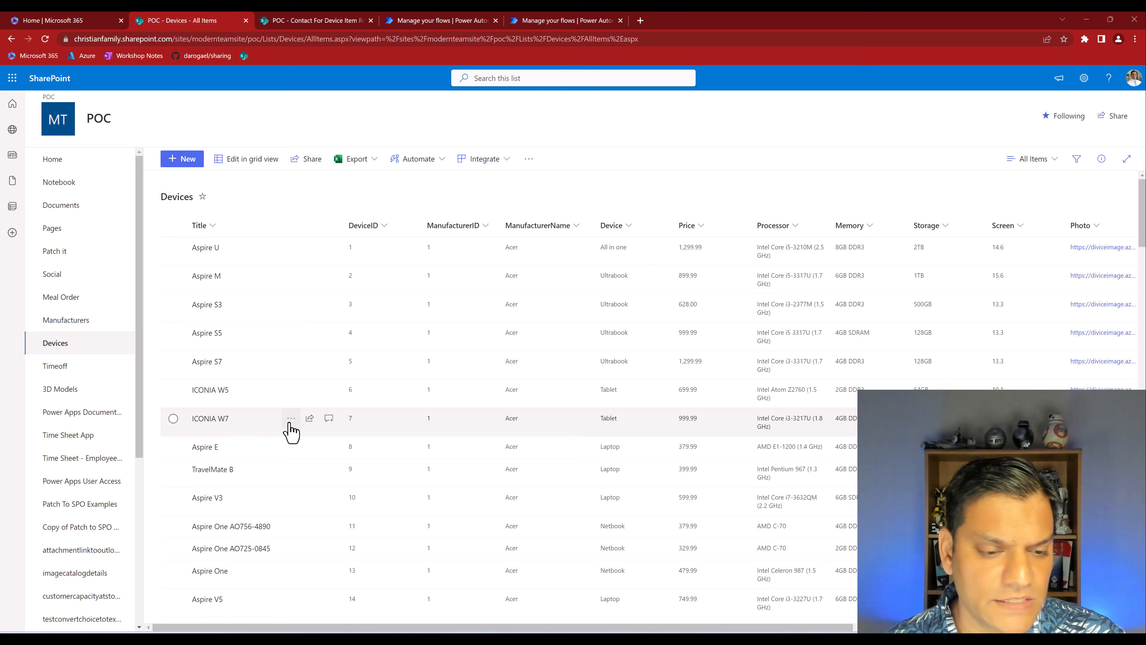
{"action": "left_click", "coordinate": [290, 420]}
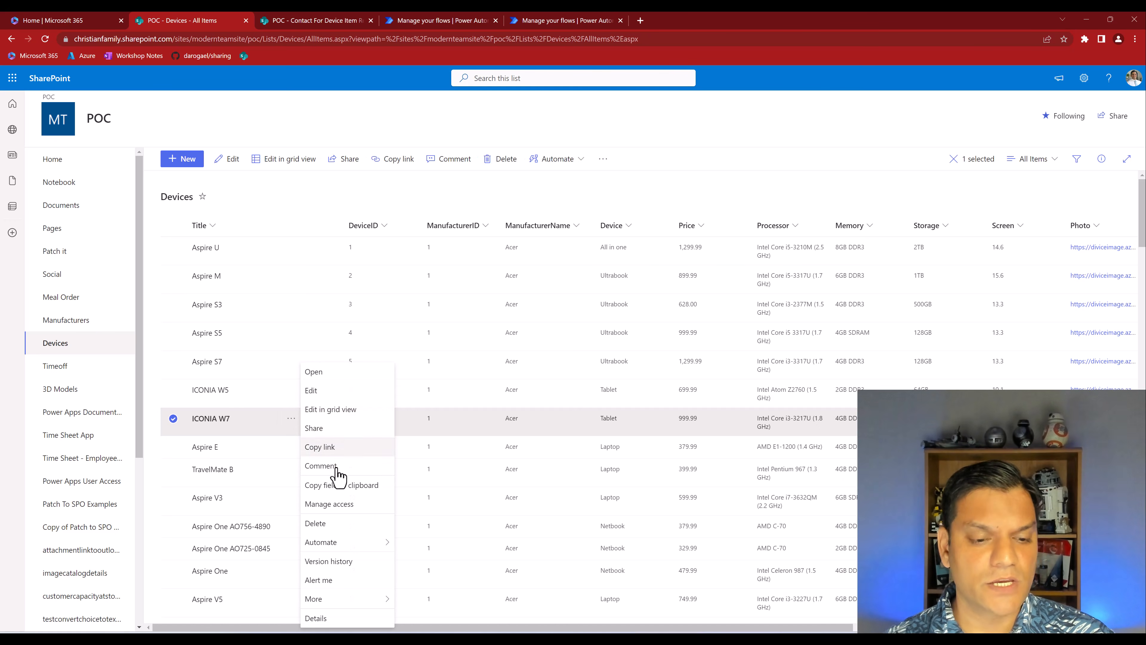
{"action": "mouse_move", "coordinate": [360, 545]}
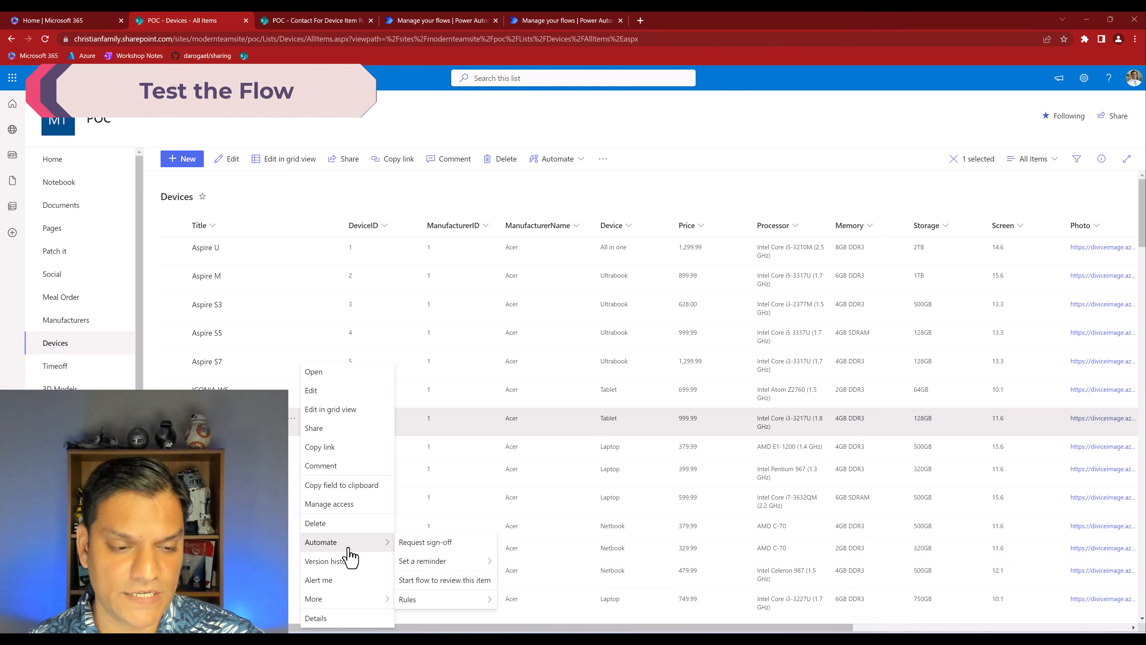
Run "Start flow to review this item" on the ICONIA W7 item after reviewing its connections and actions
{"action": "left_click", "coordinate": [436, 580]}
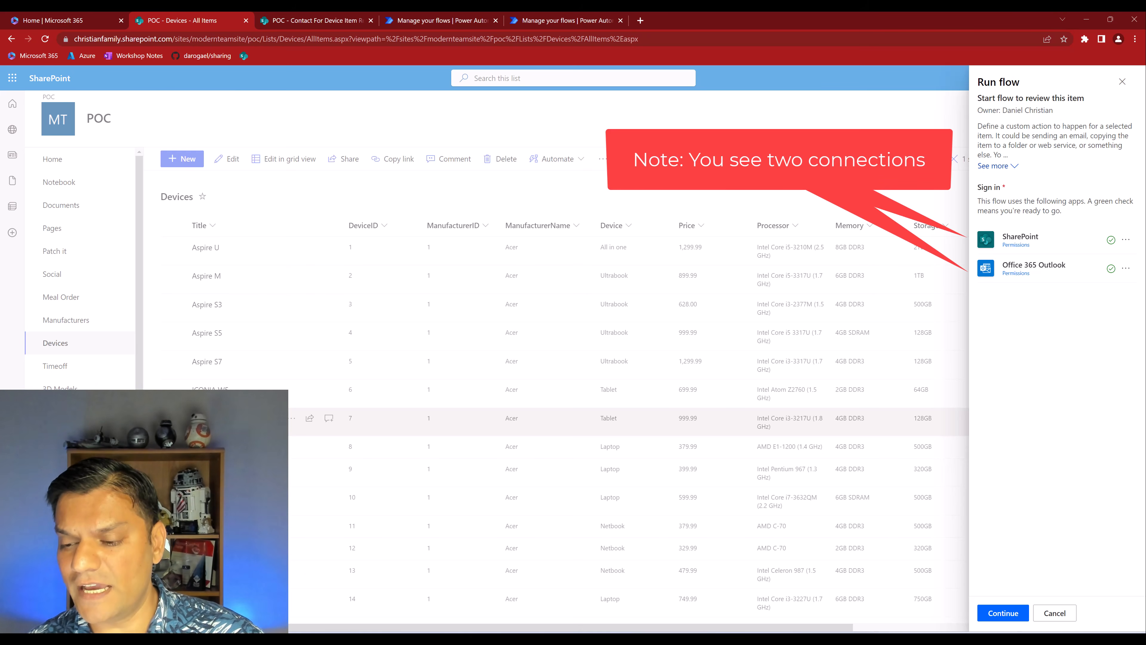
{"action": "left_click", "coordinate": [1002, 613]}
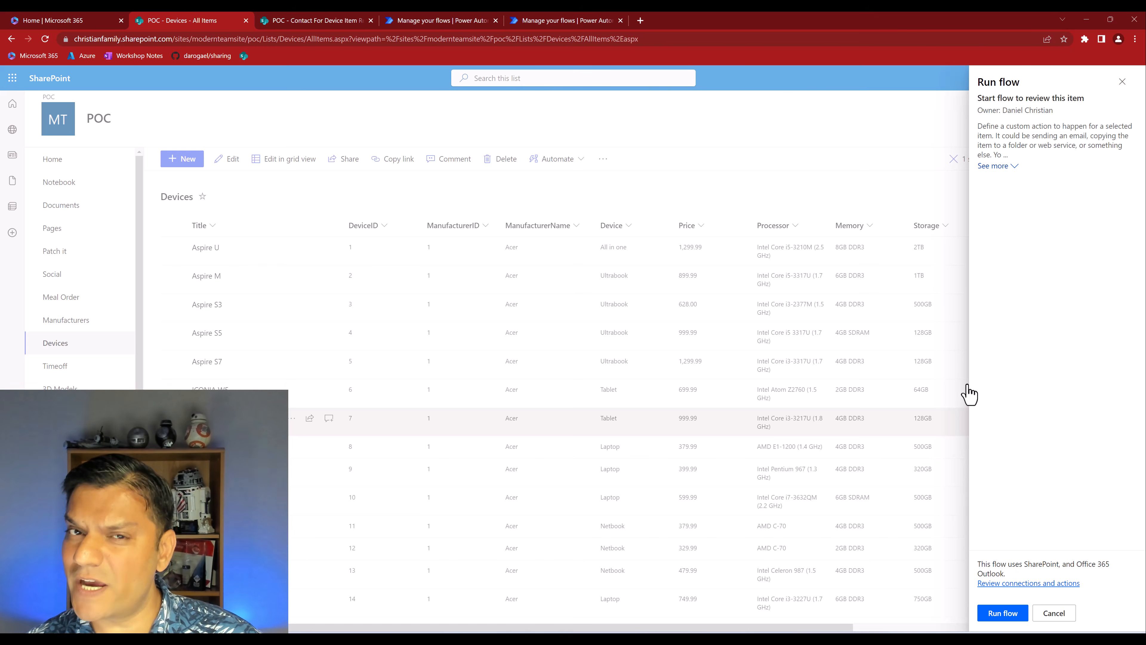
{"action": "left_click", "coordinate": [1018, 587]}
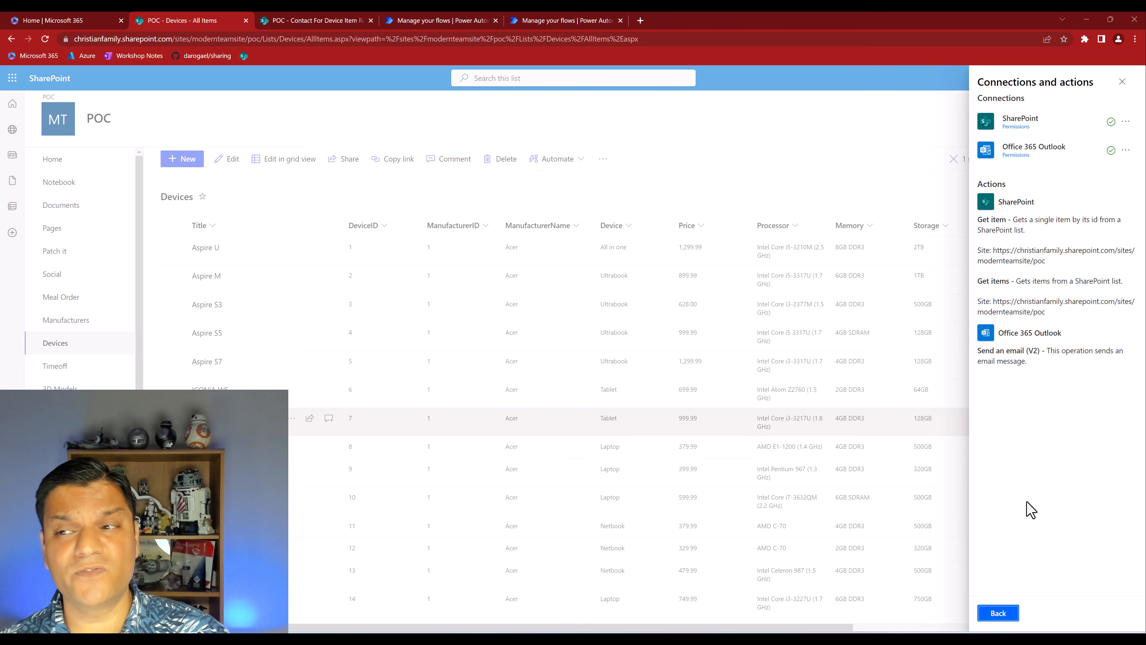
{"action": "left_click", "coordinate": [1008, 617]}
{"action": "left_click", "coordinate": [1010, 621]}
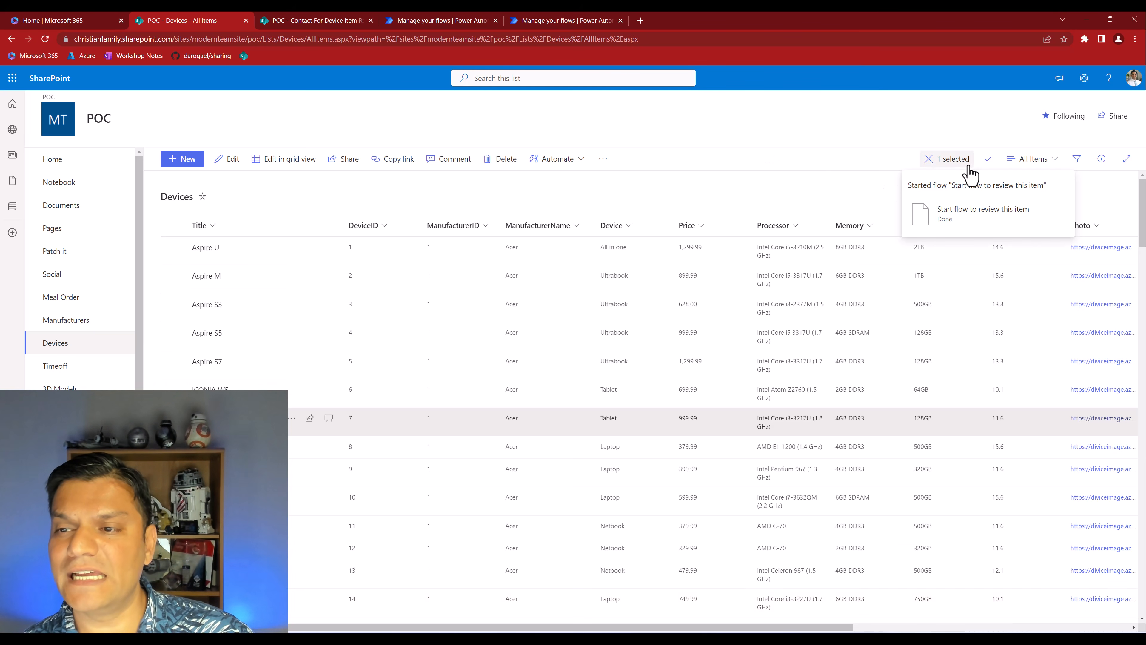
Check the flow's refreshed run history in Power Automate and read the received "Please review item whose MFR is Acer" email in Outlook
{"action": "left_click", "coordinate": [444, 22]}
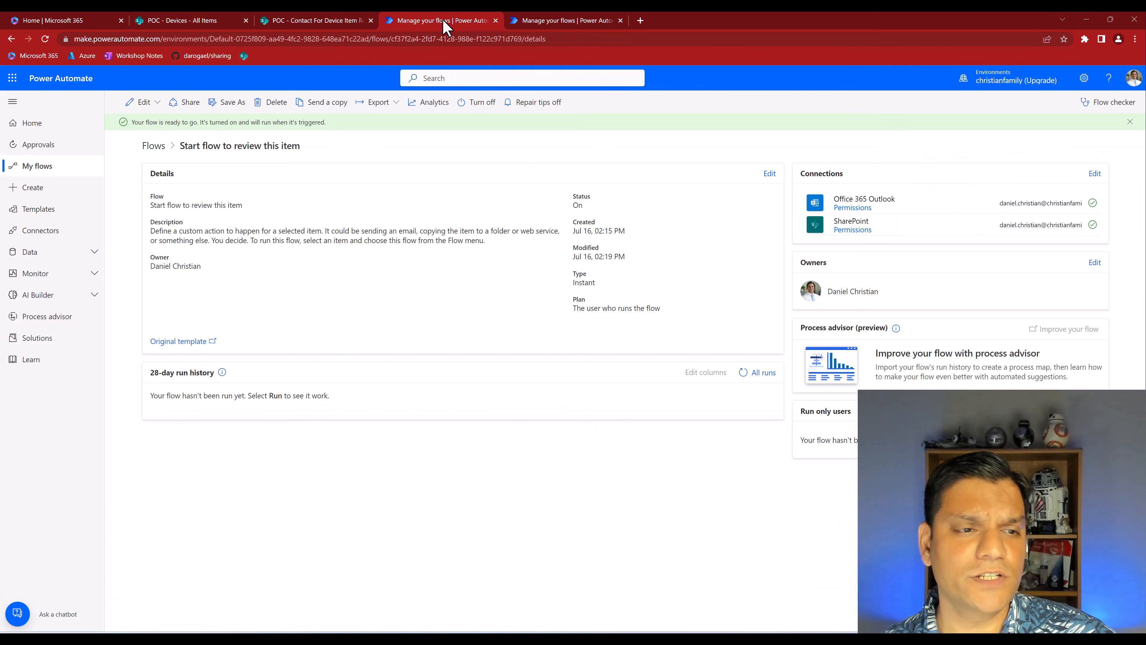
{"action": "left_click", "coordinate": [47, 40]}
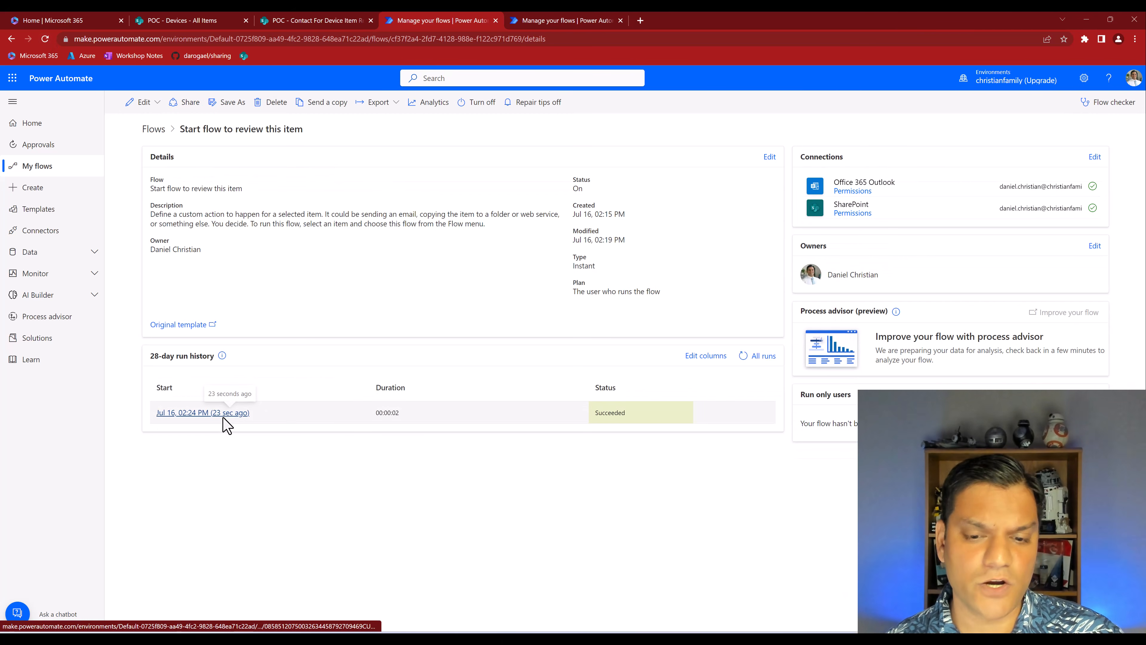
{"action": "left_click", "coordinate": [12, 77]}
{"action": "left_click", "coordinate": [50, 141]}
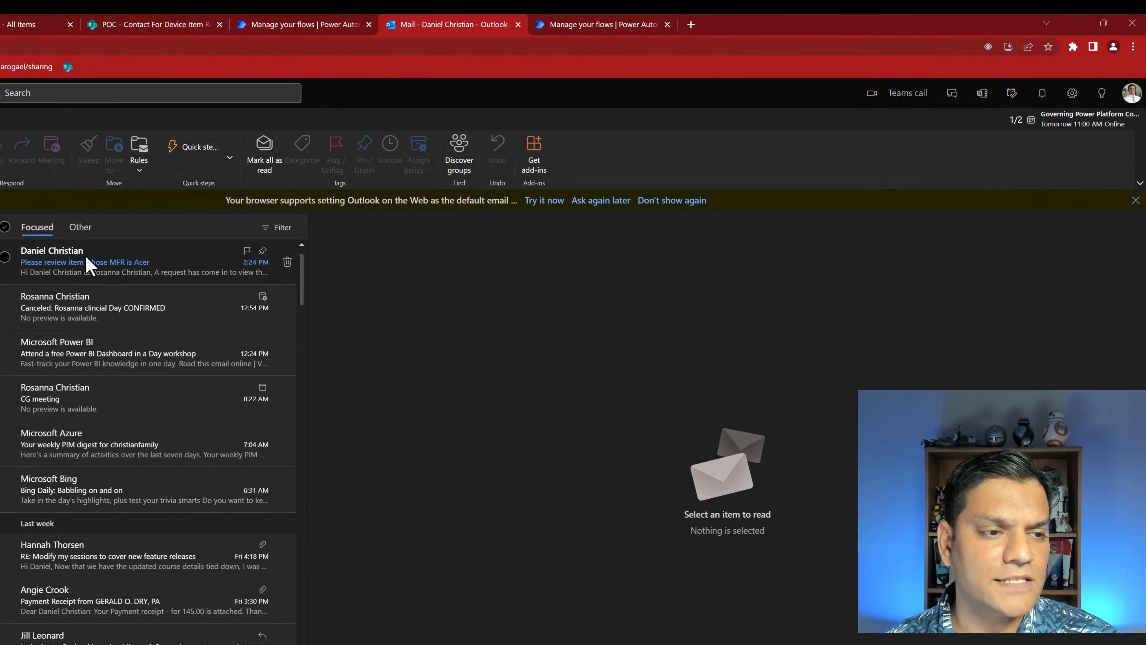
{"action": "left_click", "coordinate": [88, 263]}
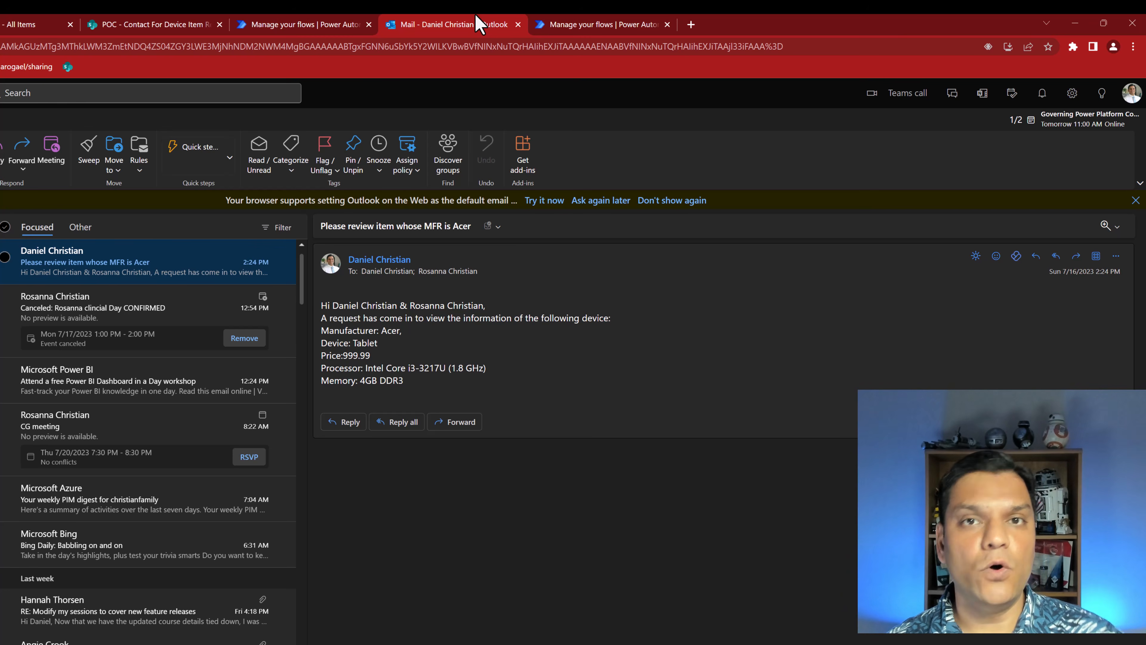
{"action": "left_click", "coordinate": [349, 26]}
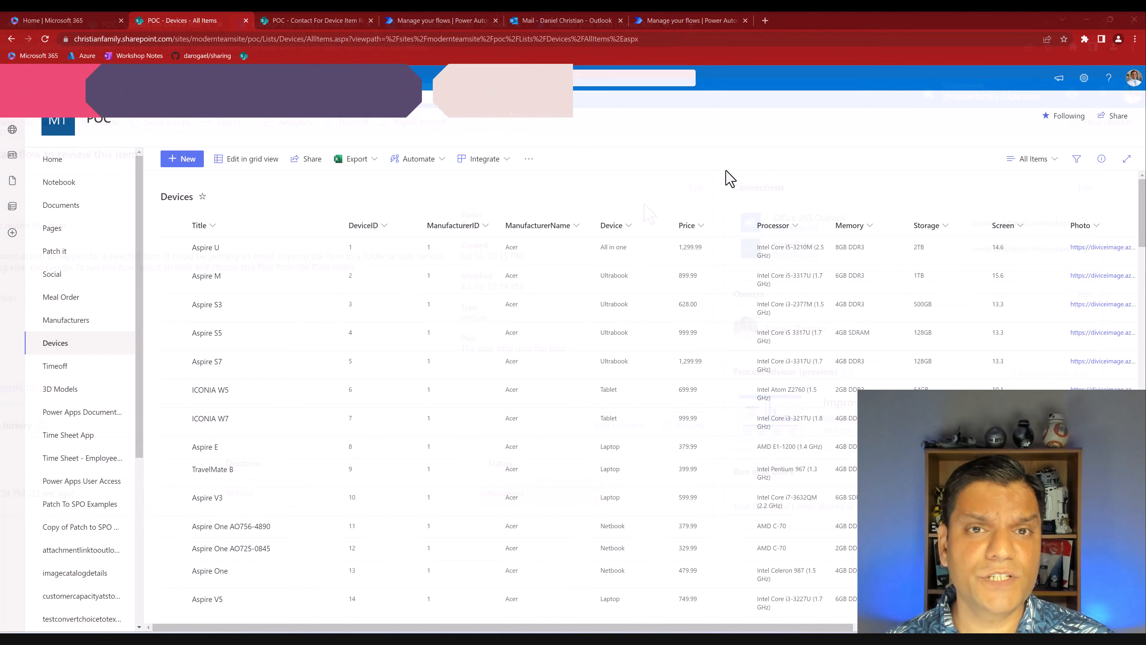
Compare the Automate options of the Aspire U item in the flow owner's session and in the second user's InPrivate session
{"action": "left_click", "coordinate": [290, 253]}
{"action": "mouse_move", "coordinate": [356, 425]}
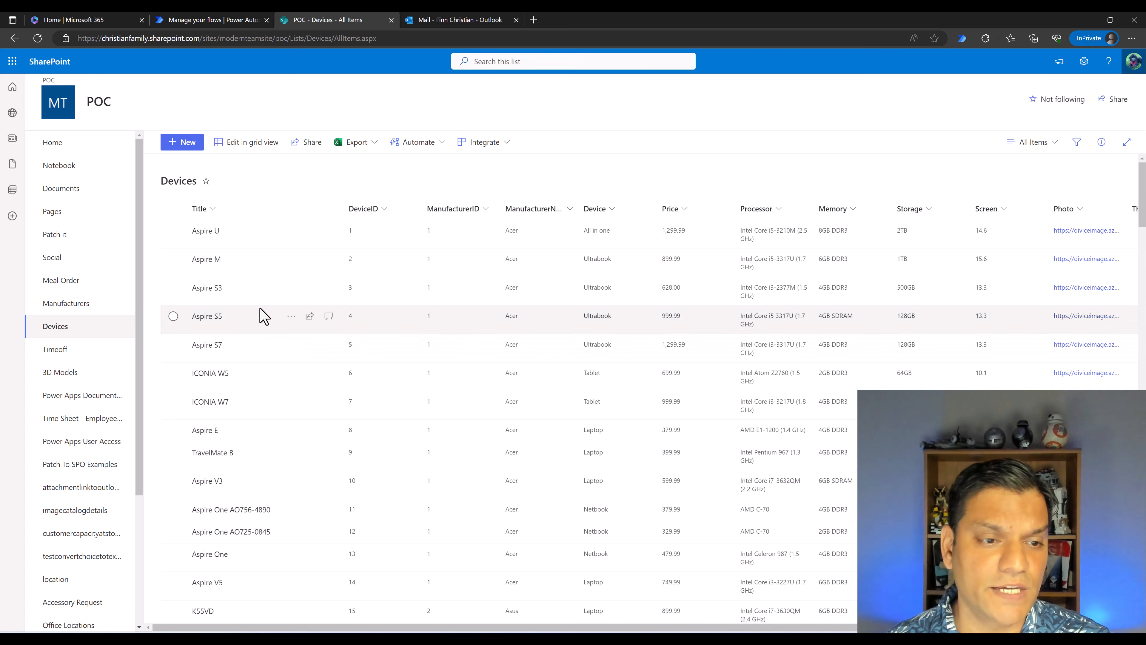
{"action": "left_click", "coordinate": [290, 237]}
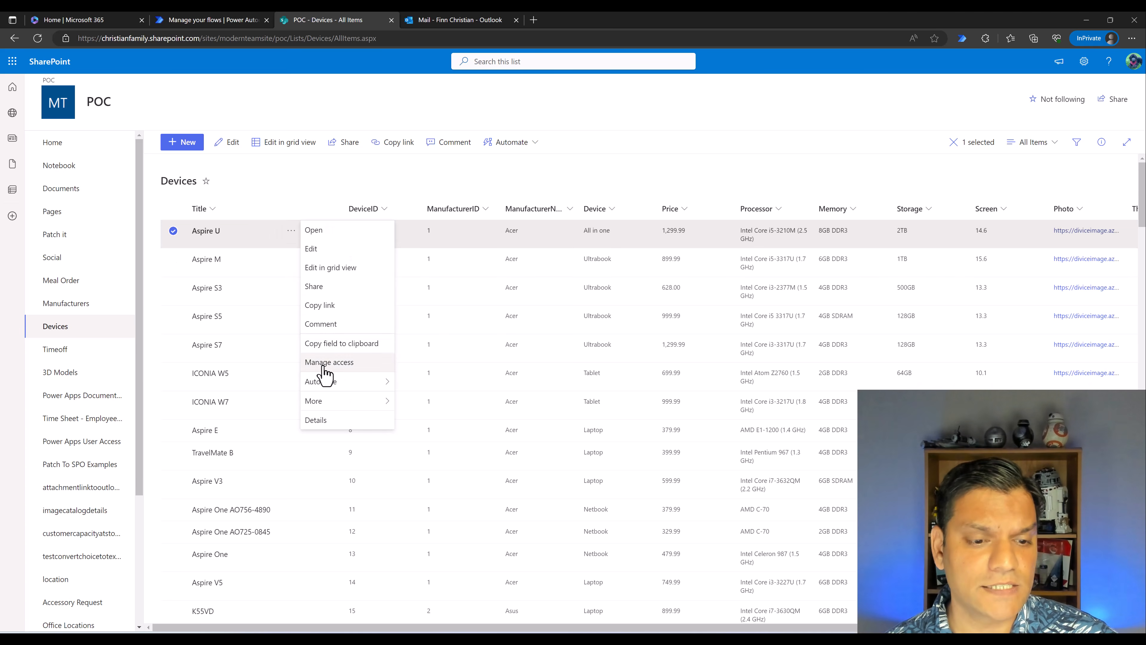
{"action": "mouse_move", "coordinate": [336, 388]}
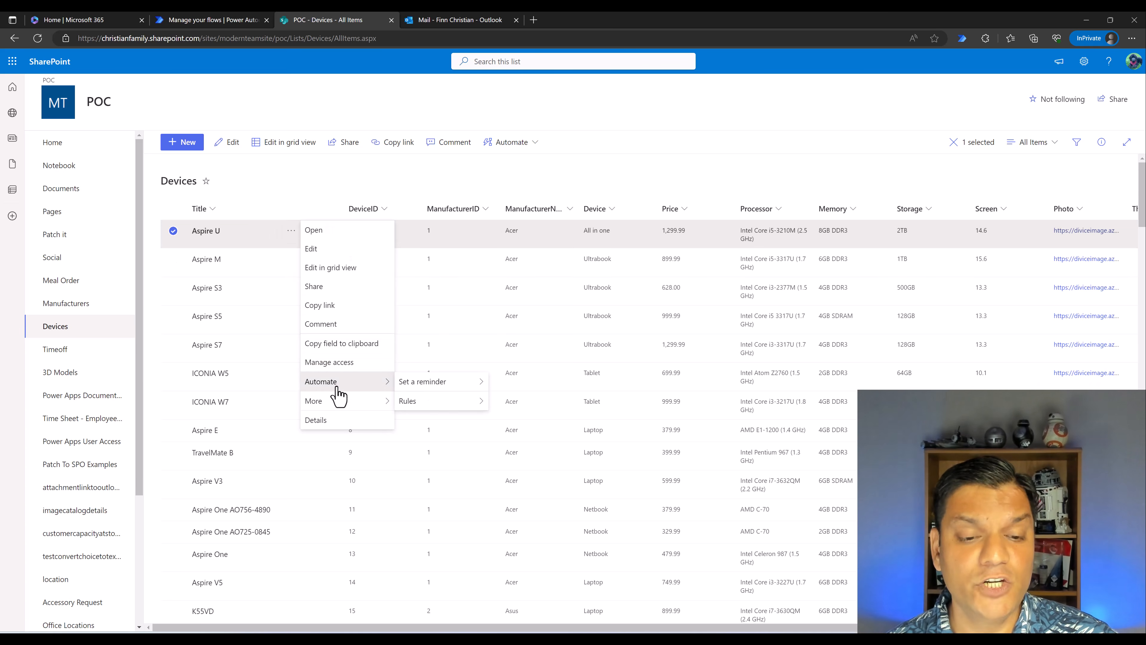
{"action": "mouse_move", "coordinate": [434, 391]}
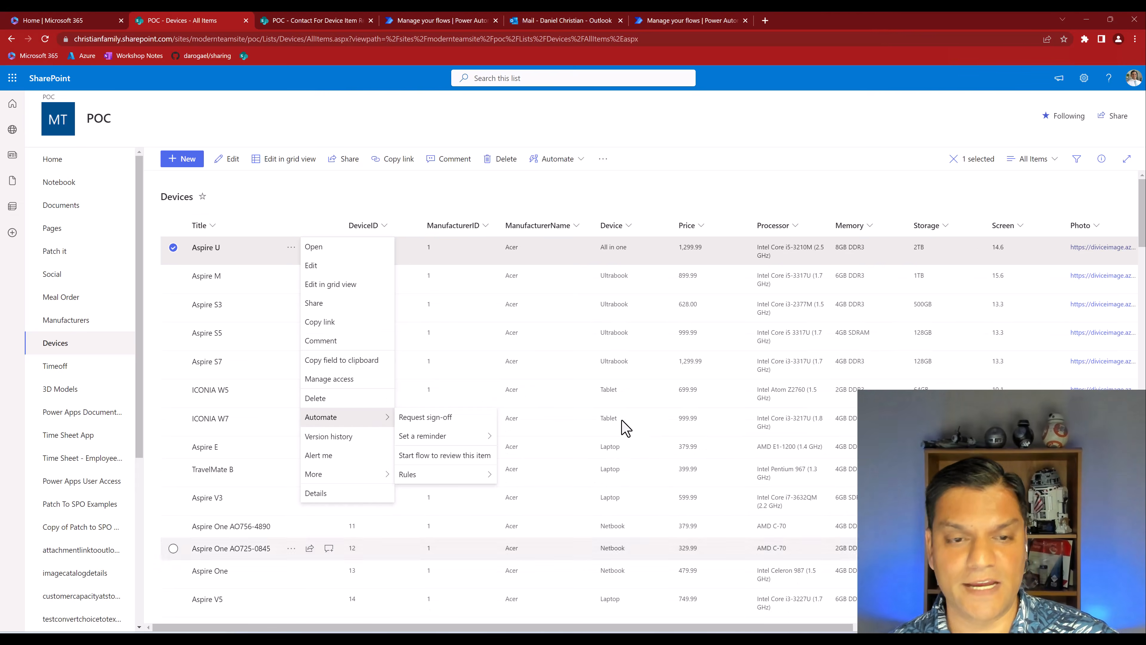
Grant the second user run-only access to "Start flow to review this item" in Power Automate and save the permissions
{"action": "left_click", "coordinate": [437, 20]}
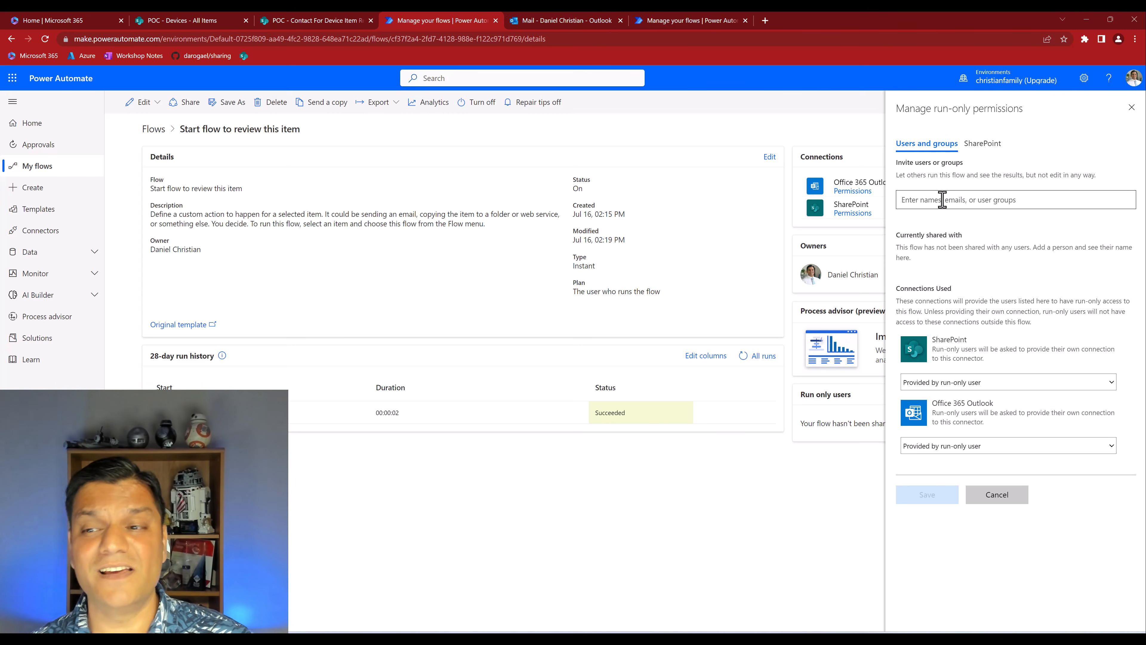
{"action": "type", "text": "fin"}
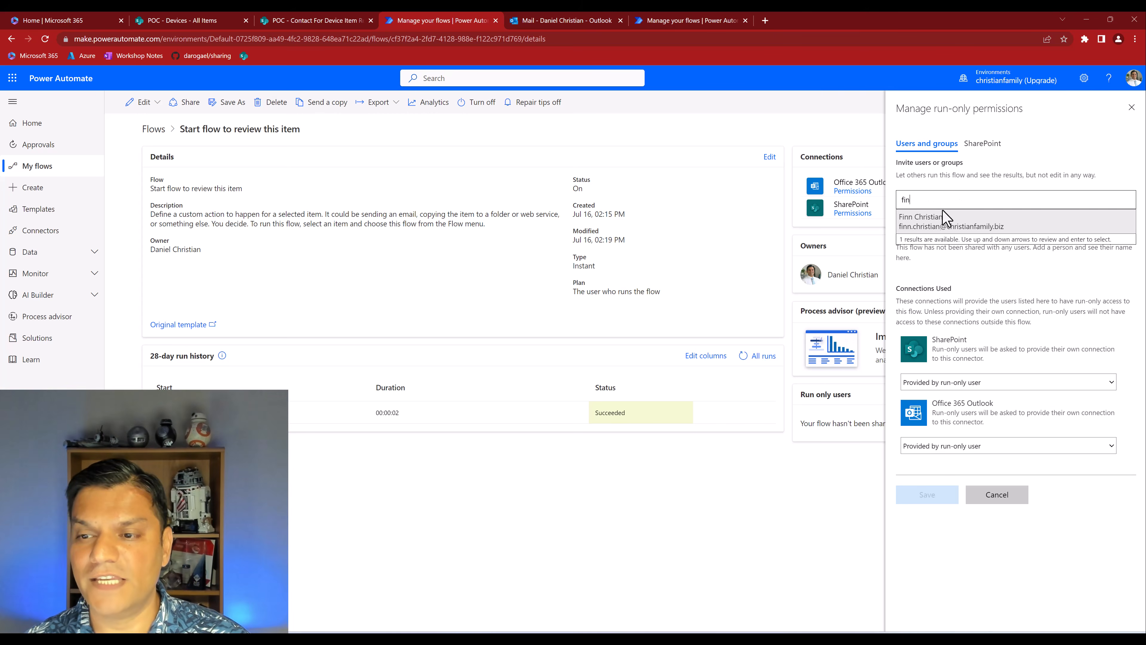
{"action": "left_click", "coordinate": [943, 216]}
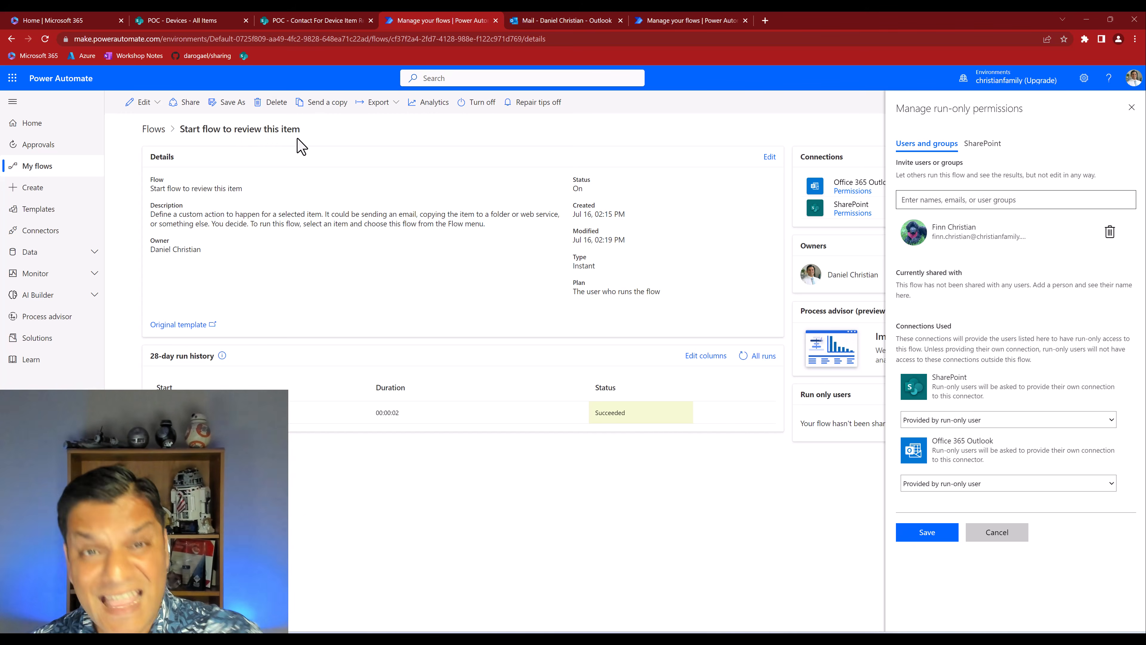
{"action": "left_click", "coordinate": [928, 543]}
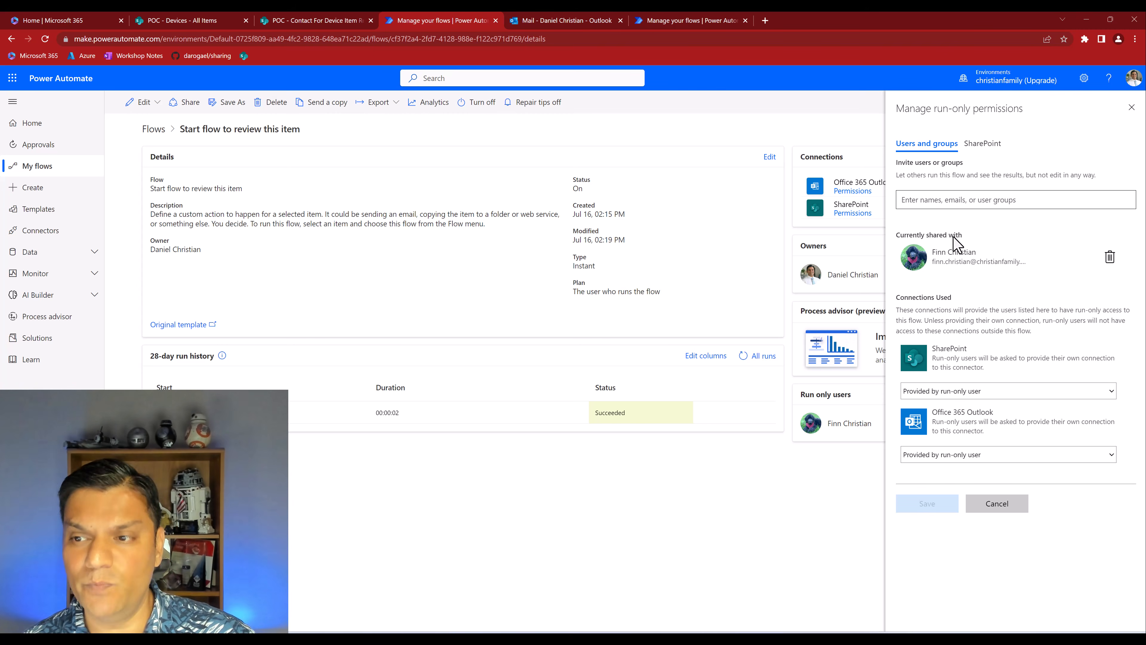
Explore the flow's SharePoint run-only sharing option with the POC site and Devices list chosen, consulting the Devices and Contact For Device Item Review lists
{"action": "left_click", "coordinate": [985, 145]}
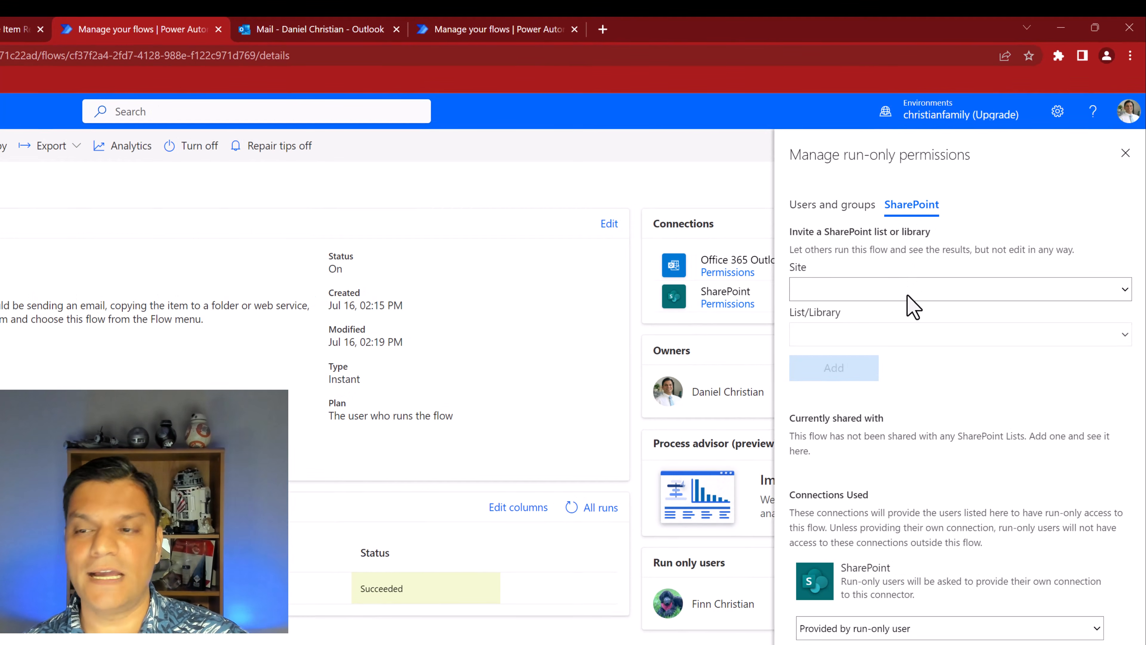
{"action": "left_click", "coordinate": [909, 307]}
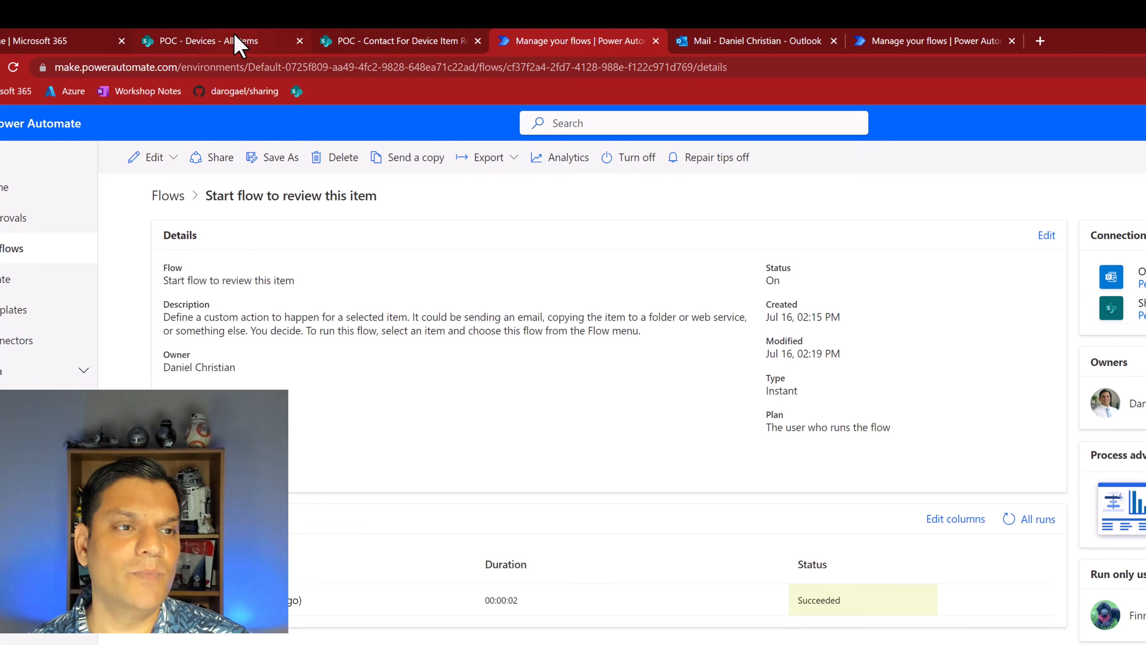
{"action": "left_click", "coordinate": [239, 45]}
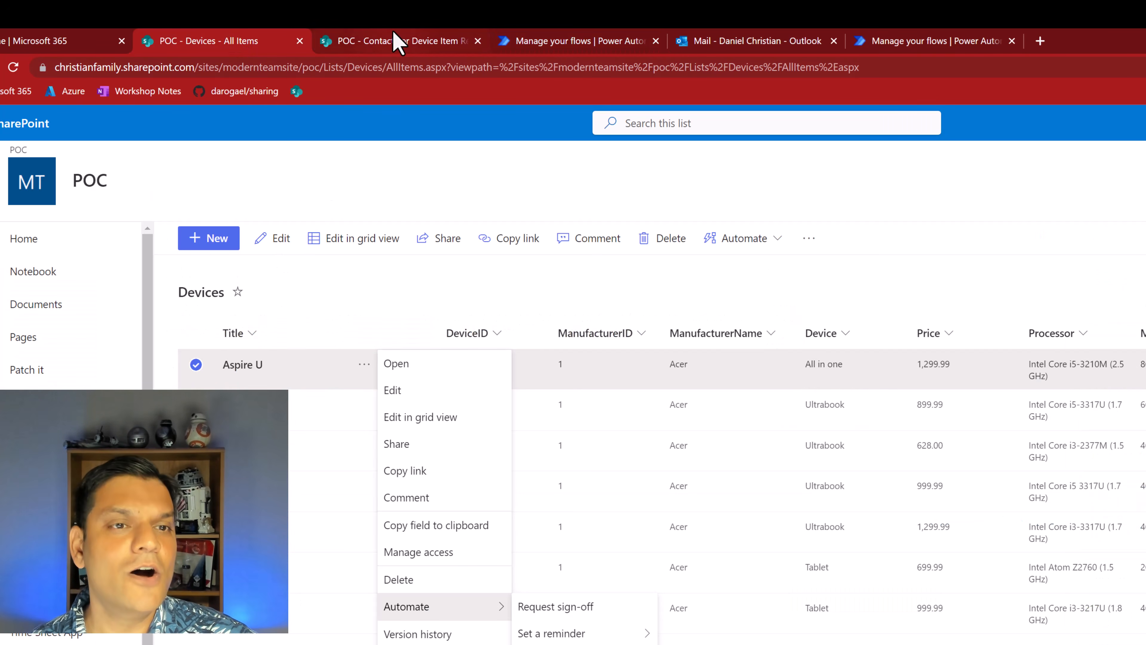
{"action": "left_click", "coordinate": [392, 41]}
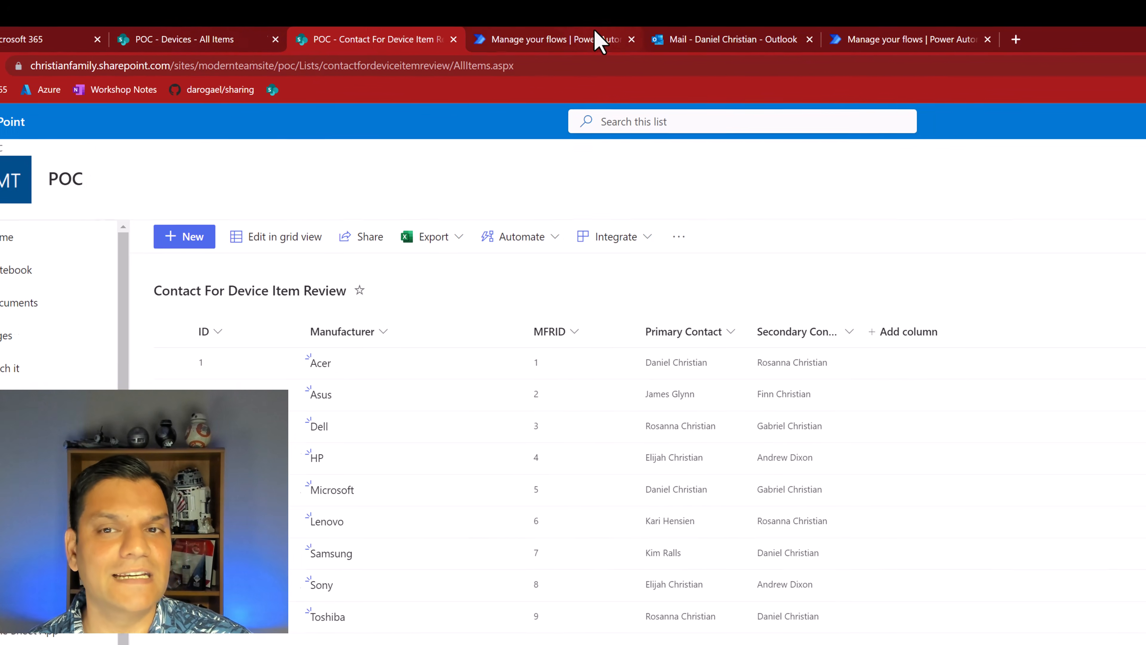
{"action": "left_click", "coordinate": [618, 39]}
{"action": "left_click", "coordinate": [1011, 273]}
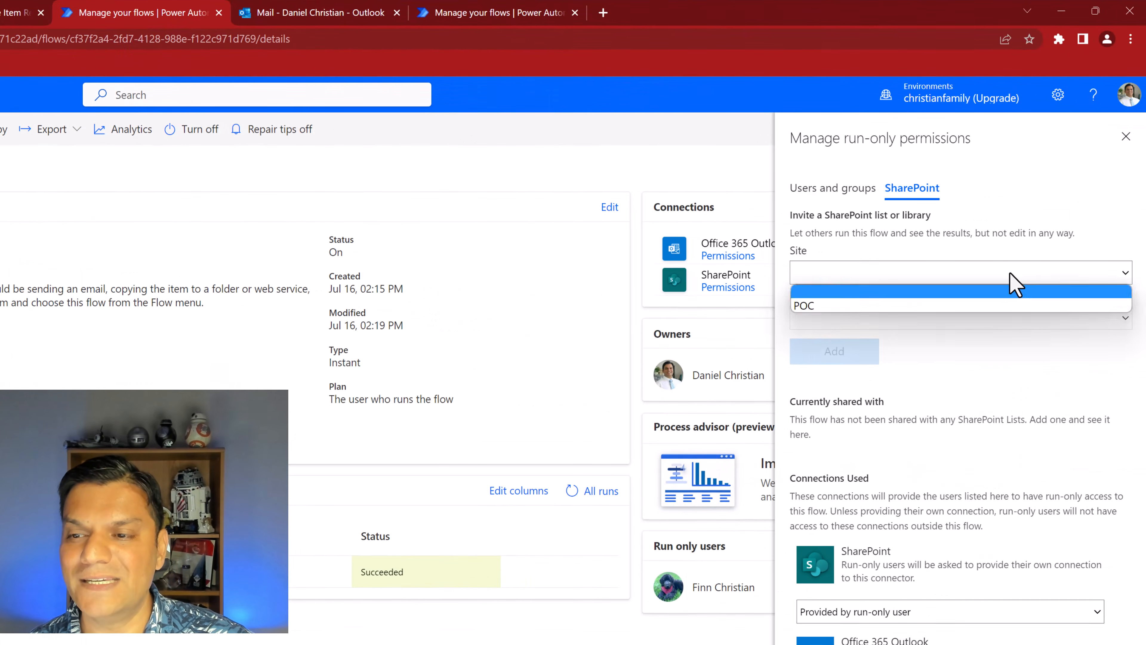
{"action": "left_click", "coordinate": [965, 307]}
{"action": "left_click", "coordinate": [968, 321]}
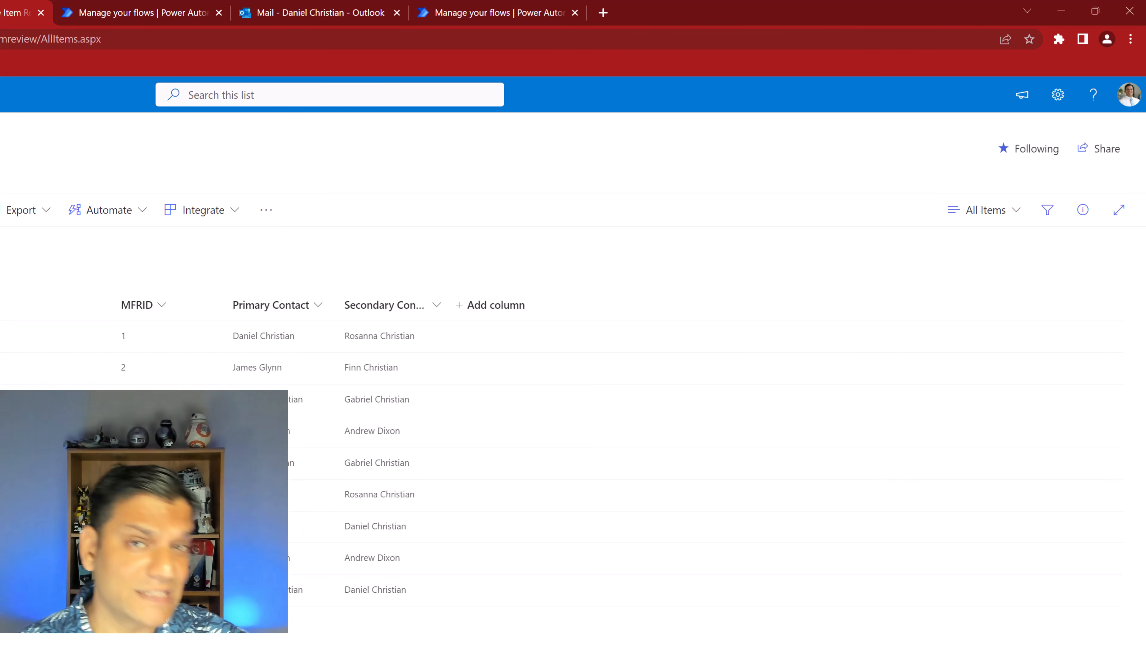
{"action": "left_click", "coordinate": [160, 13]}
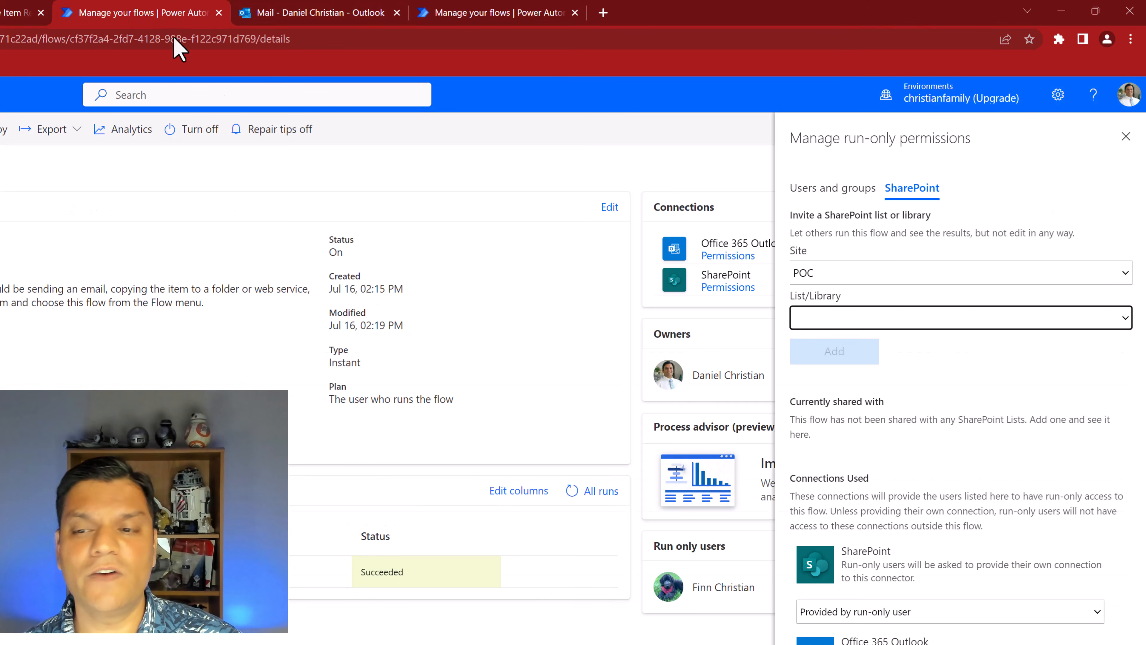
{"action": "left_click", "coordinate": [906, 315]}
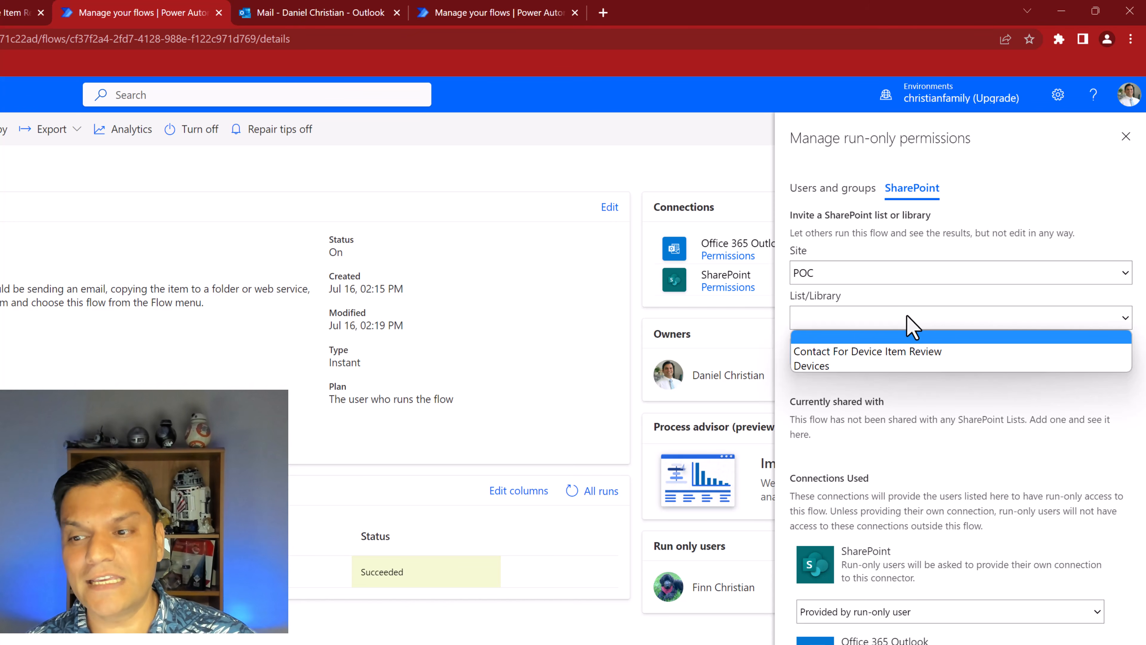
{"action": "left_click", "coordinate": [819, 367]}
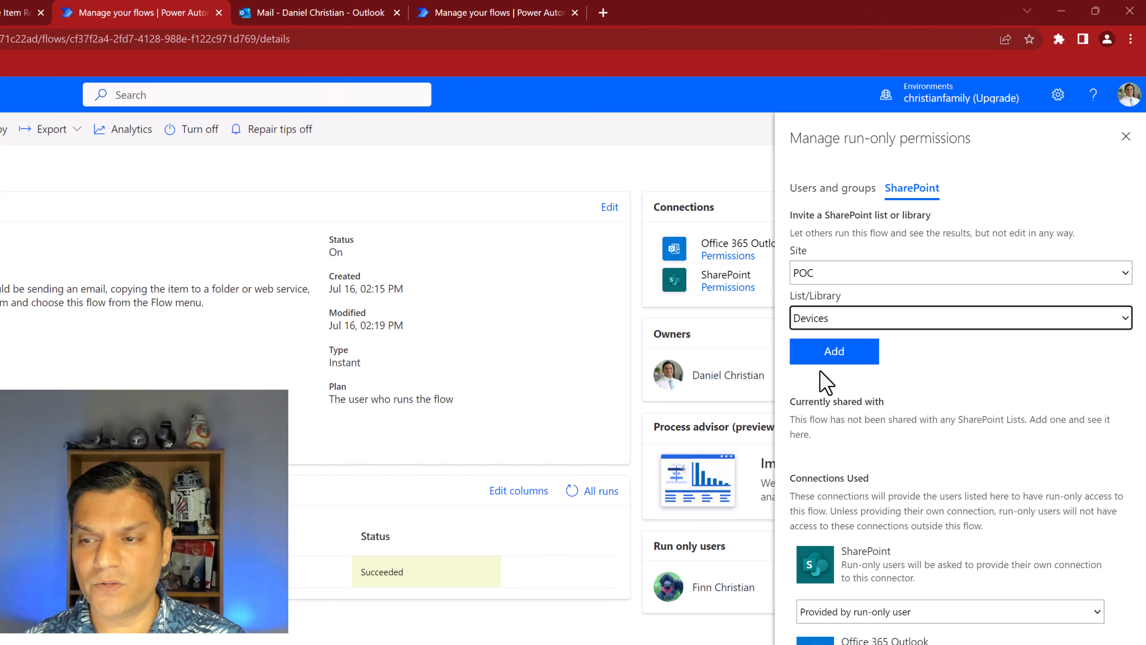
Compare the flow's Users and groups and SharePoint run-only sharing options, referring back to the SharePoint list
{"action": "left_click", "coordinate": [828, 198]}
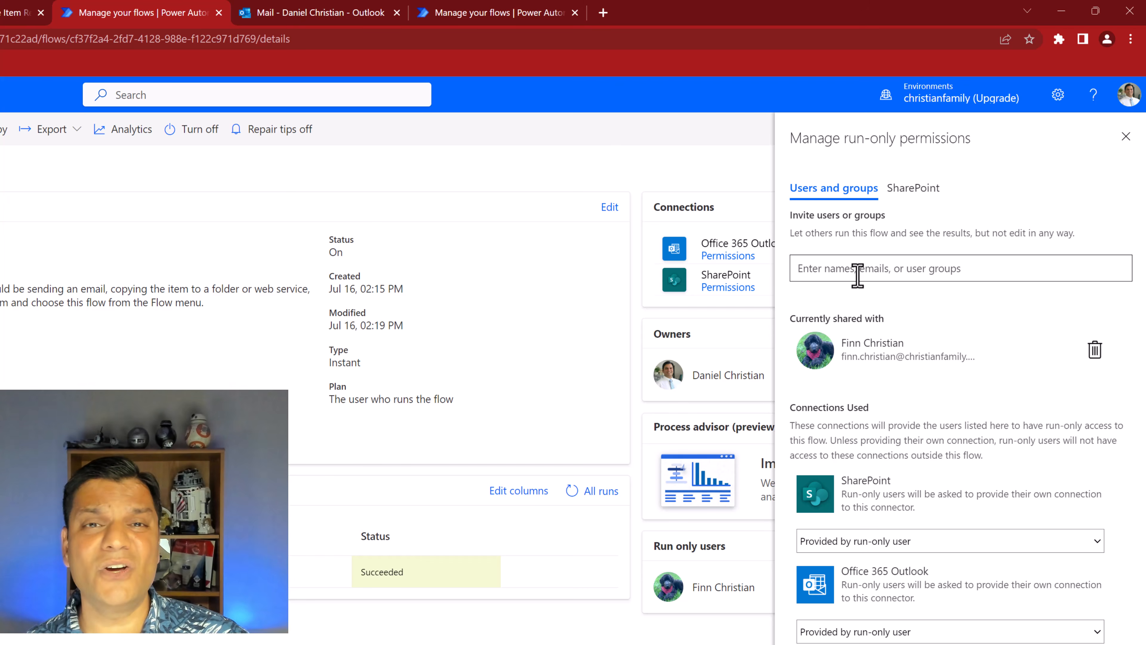
{"action": "left_click", "coordinate": [19, 13]}
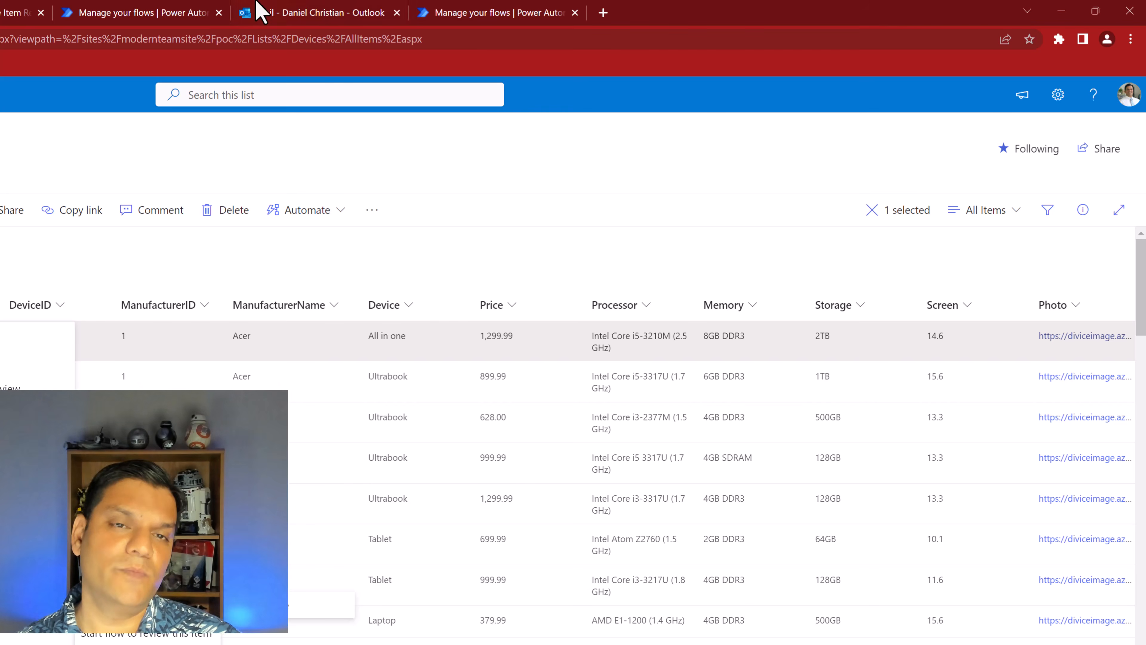
{"action": "left_click", "coordinate": [76, 14]}
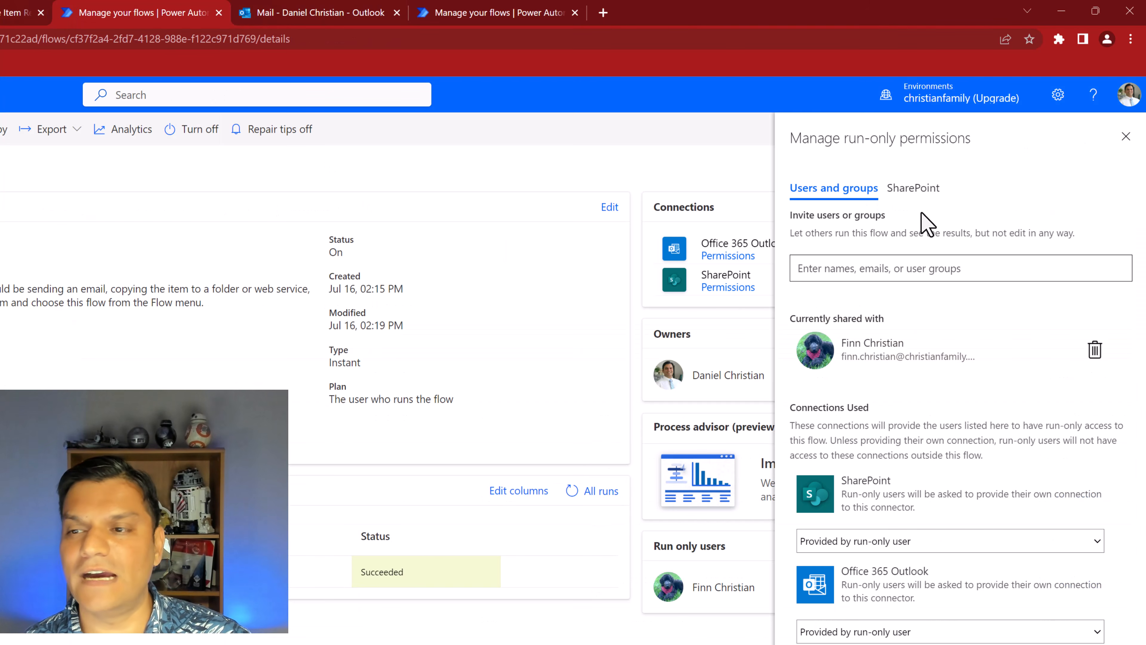
{"action": "left_click", "coordinate": [918, 189]}
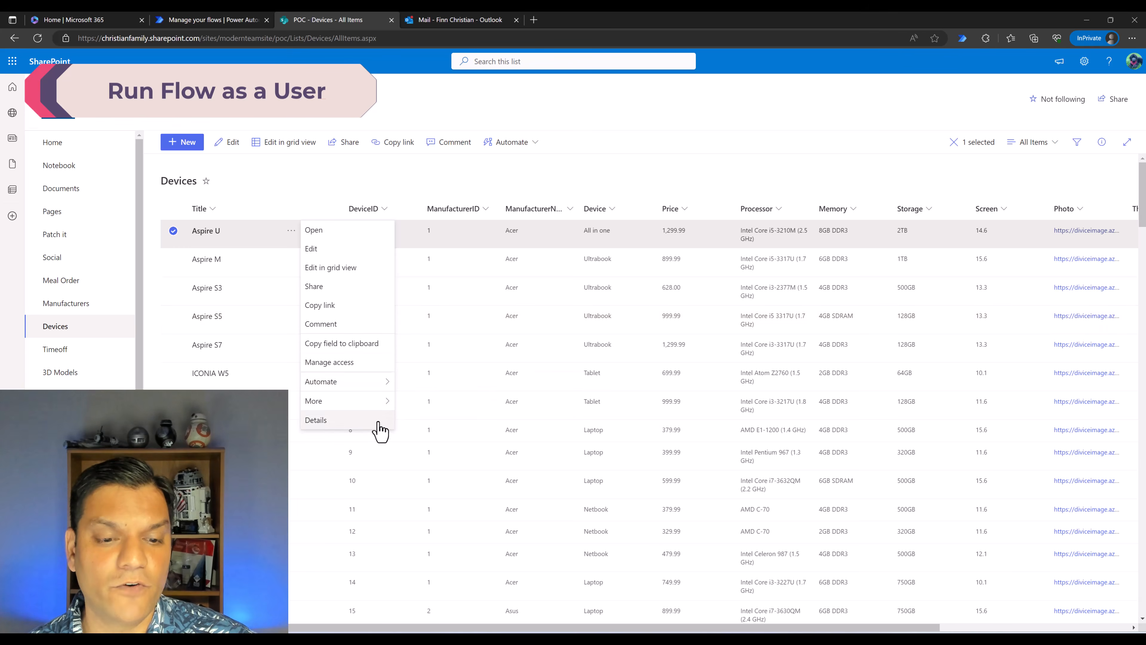
Refresh the Devices list in the second user's InPrivate session and run "Start flow to review this item" on the Aspire M item
{"action": "left_click", "coordinate": [38, 39]}
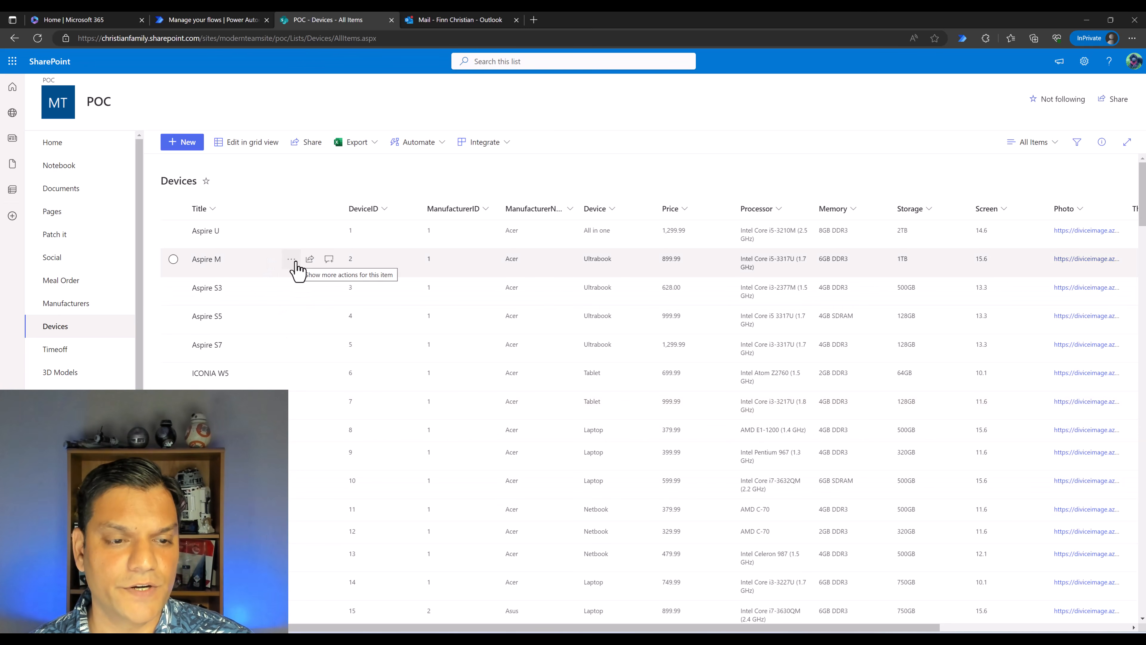
{"action": "left_click", "coordinate": [292, 260]}
{"action": "mouse_move", "coordinate": [353, 413]}
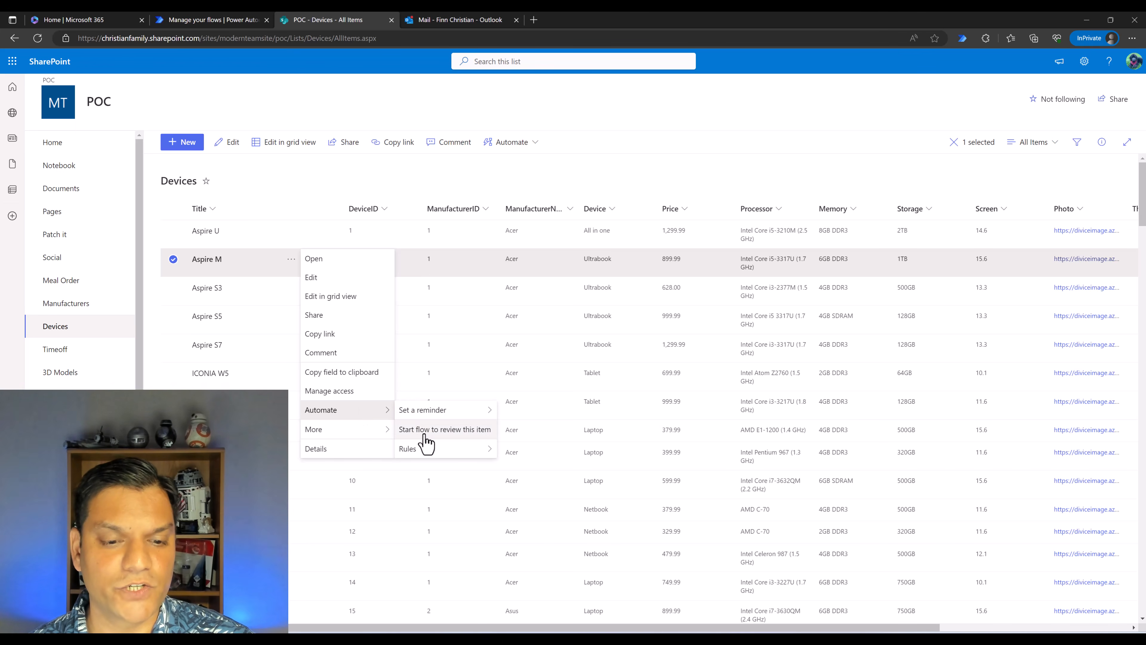
{"action": "left_click", "coordinate": [454, 430]}
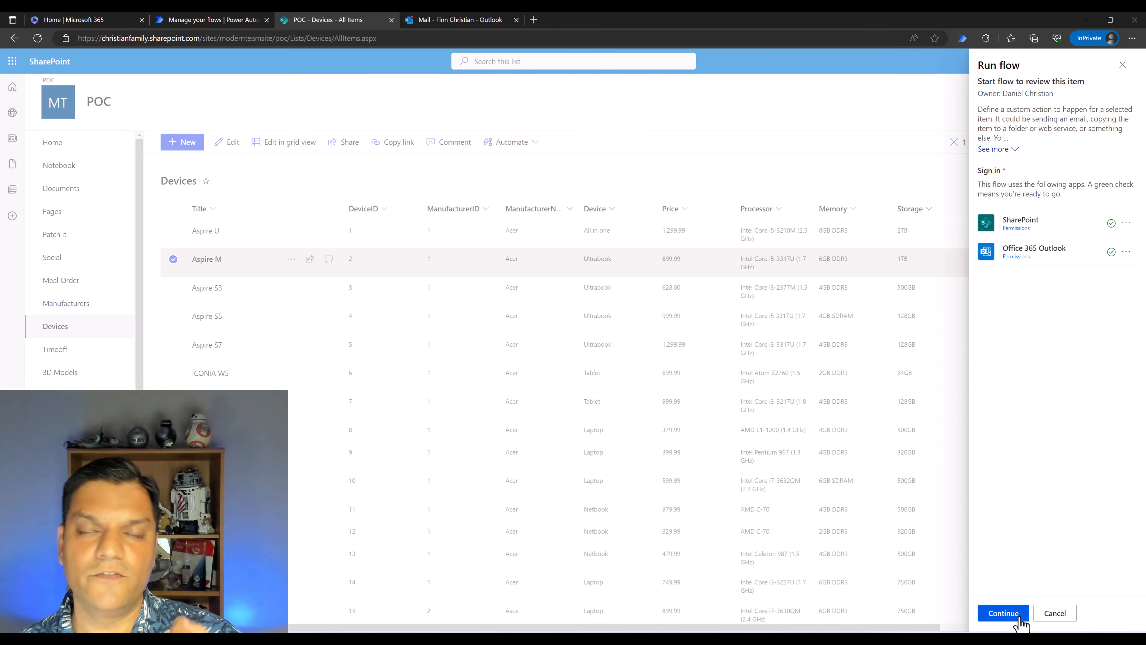
{"action": "left_click", "coordinate": [1003, 612]}
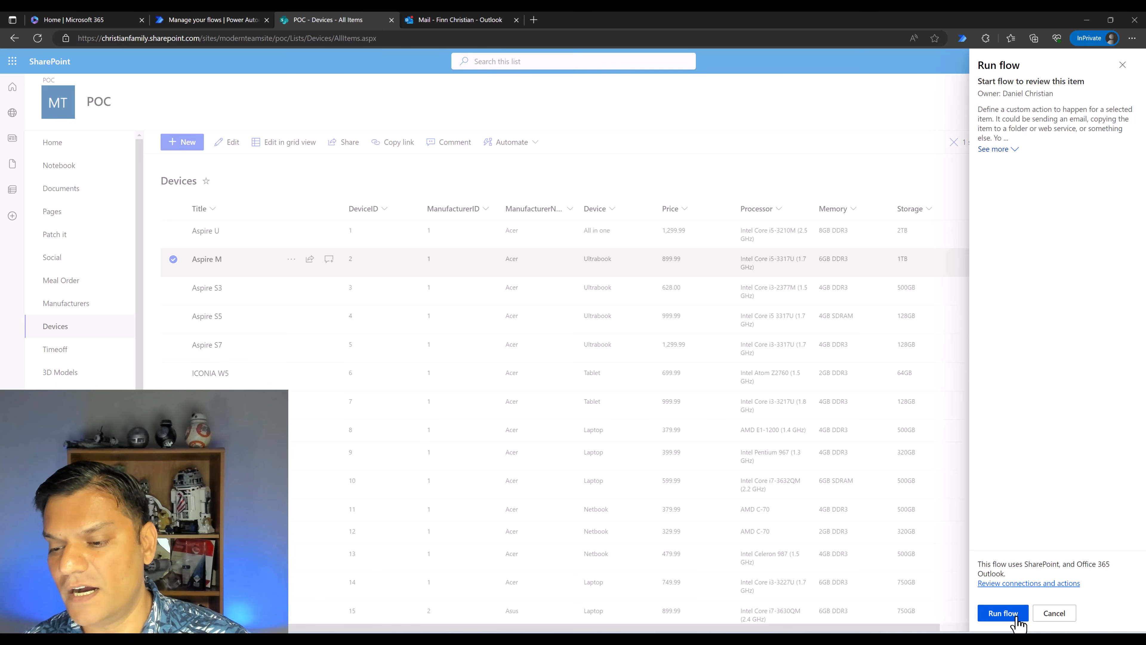
{"action": "left_click", "coordinate": [1011, 614]}
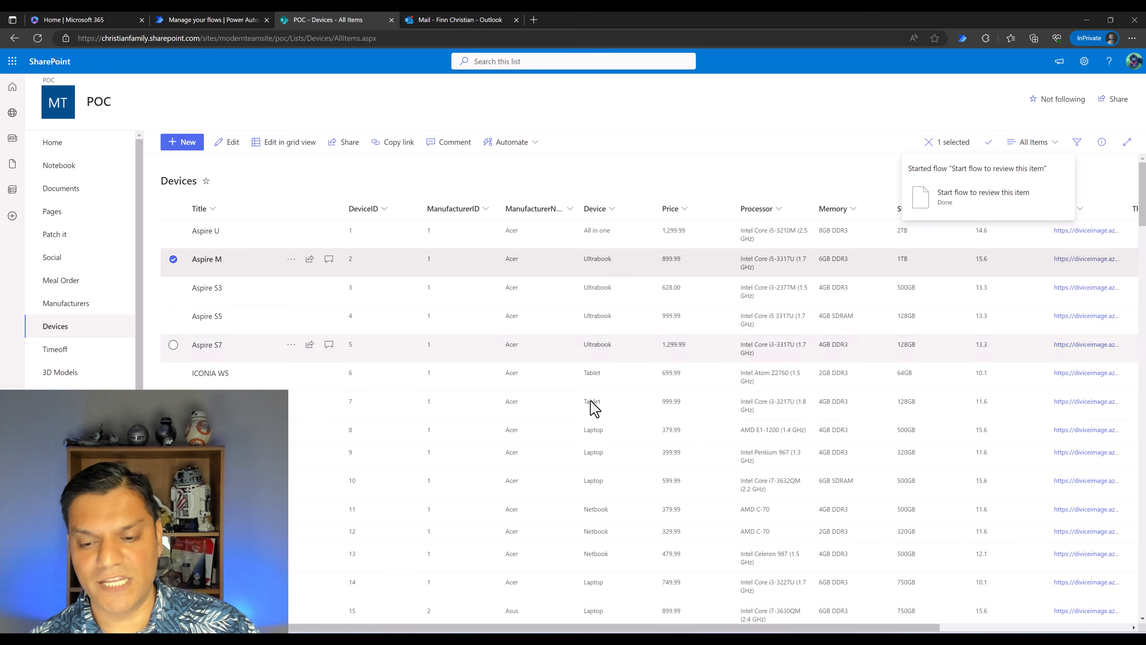
Check Acer's contacts in the Contact For Device Item Review list and compare the two "Please review item whose MFR is Acer" emails in Outlook
{"action": "key", "text": "alt+Tab"}
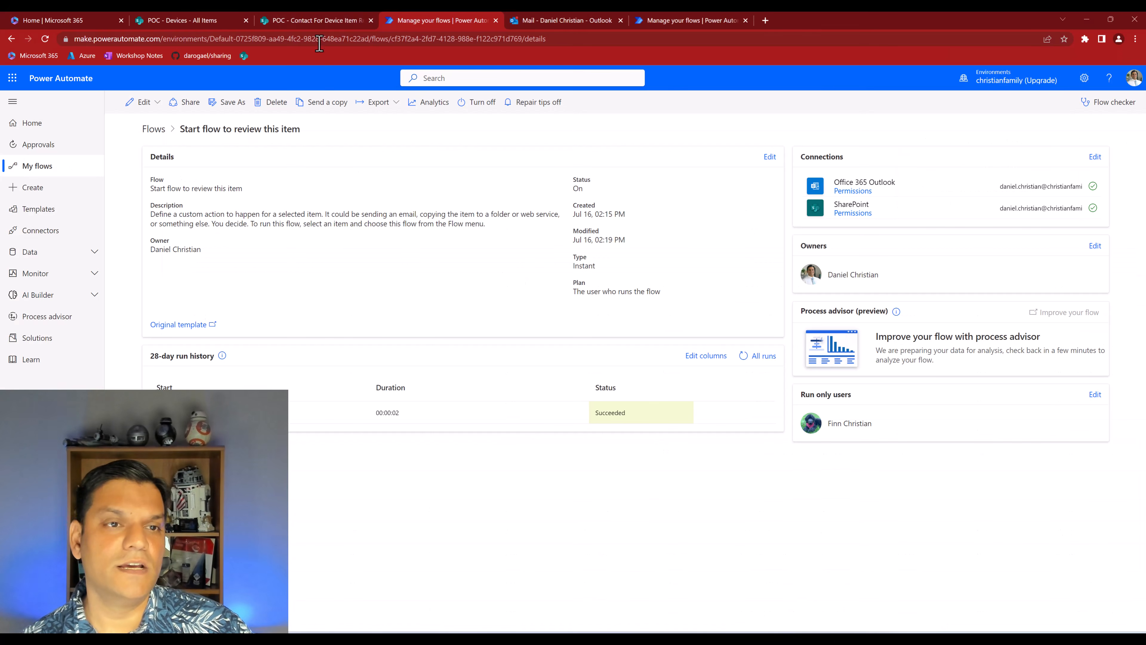
{"action": "left_click", "coordinate": [306, 16]}
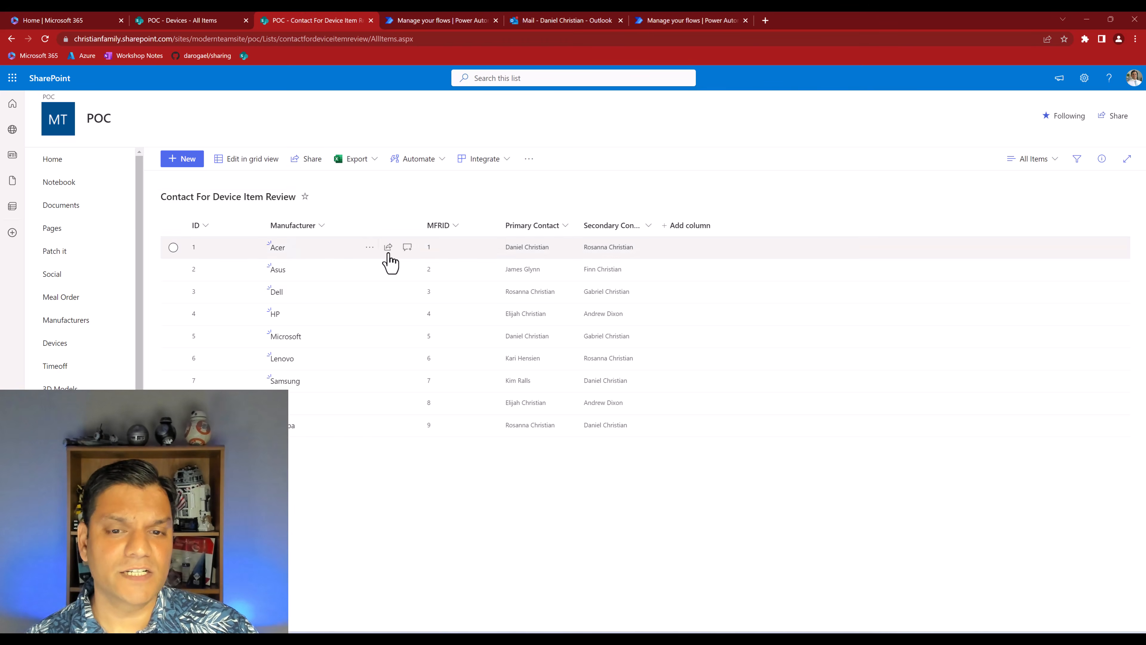
{"action": "mouse_move", "coordinate": [616, 260]}
{"action": "left_click", "coordinate": [548, 20]}
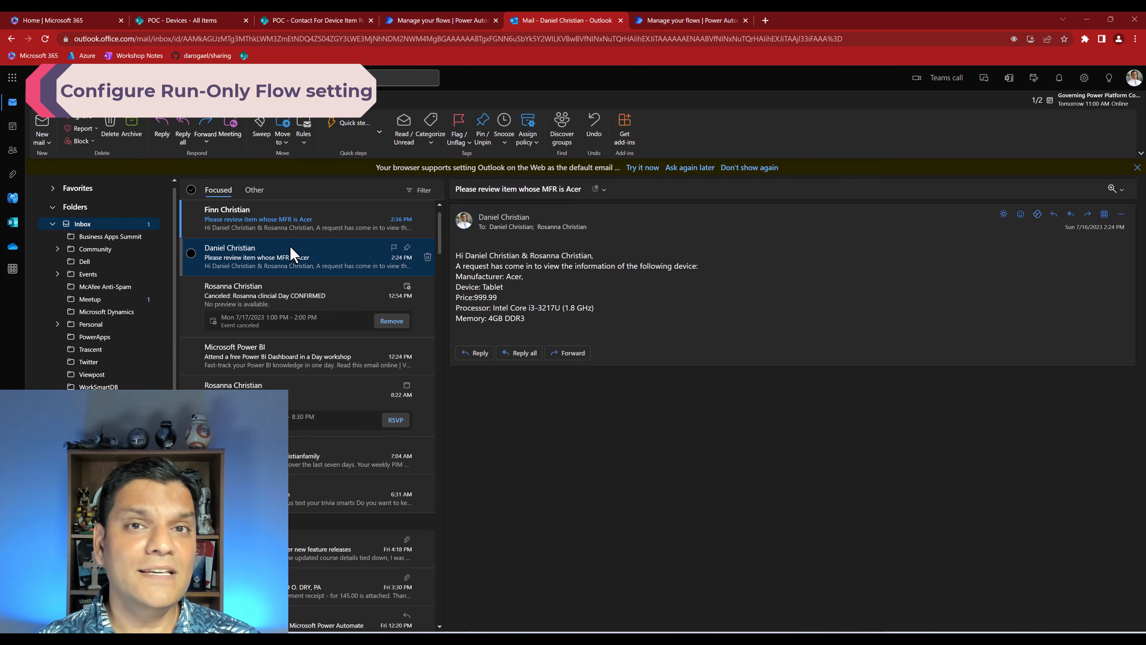
{"action": "left_click", "coordinate": [334, 233]}
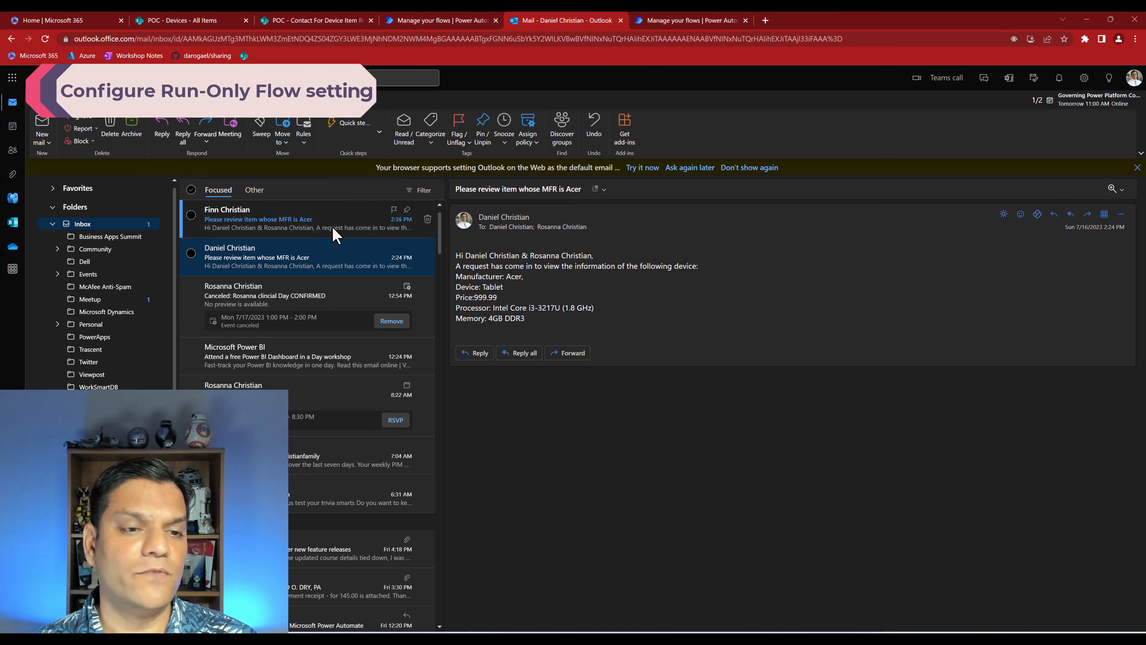
{"action": "left_click", "coordinate": [331, 246]}
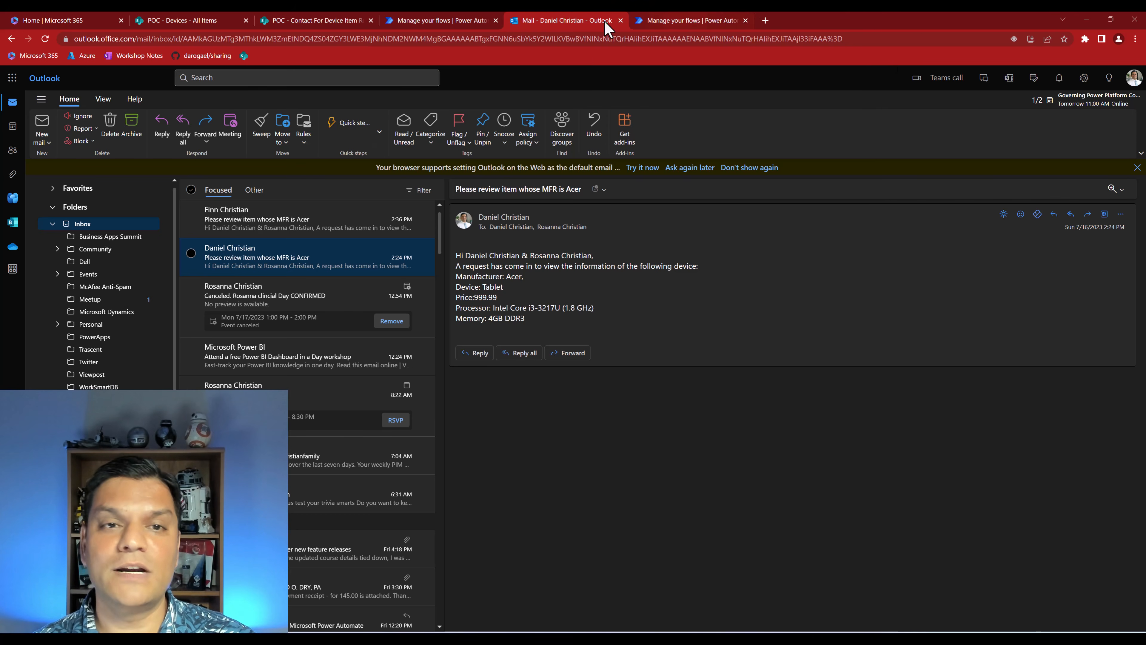
Set the flow's run-only Office 365 Outlook connection to the owner's own connection in Power Automate, confirm the connection use and save
{"action": "left_click", "coordinate": [461, 19]}
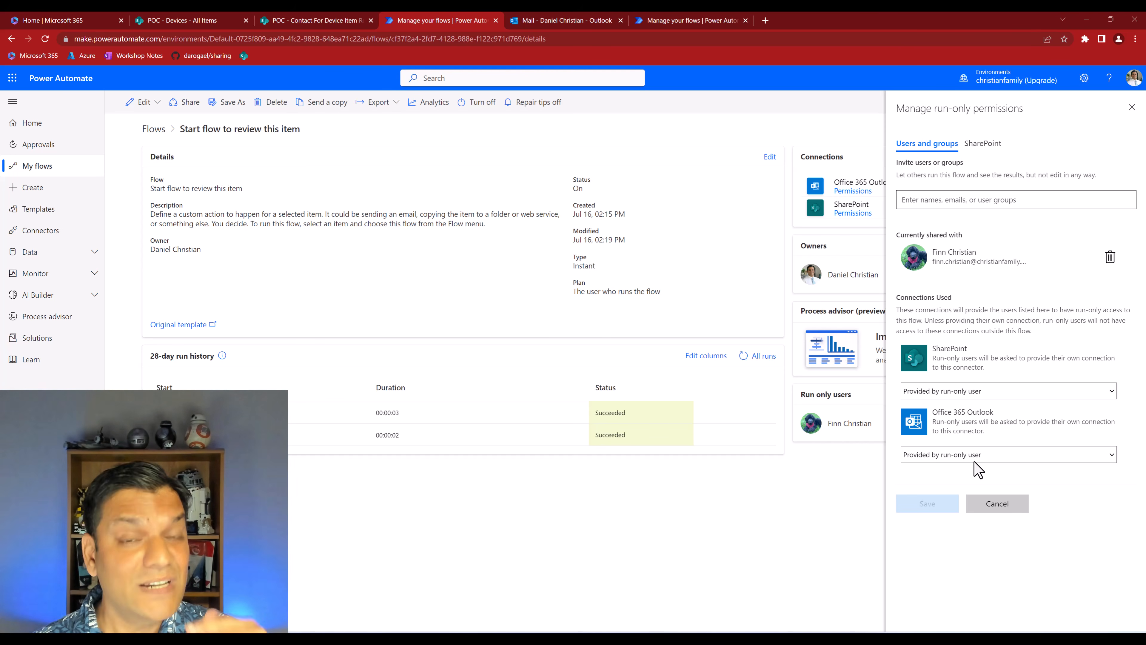
{"action": "left_click", "coordinate": [559, 20]}
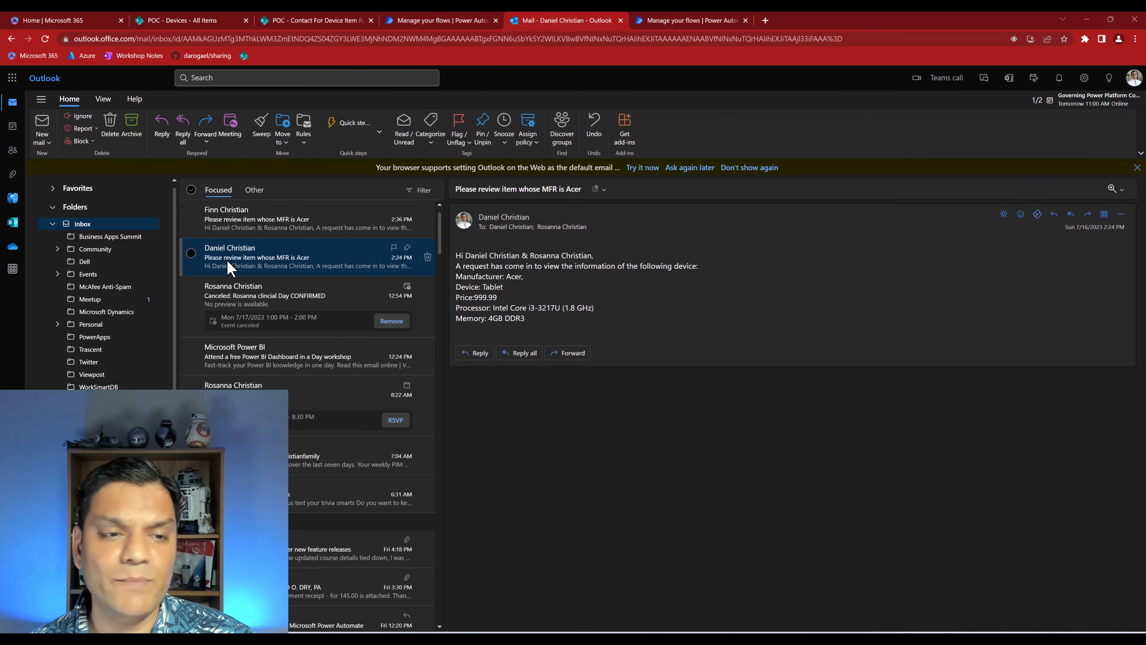
{"action": "left_click", "coordinate": [450, 20]}
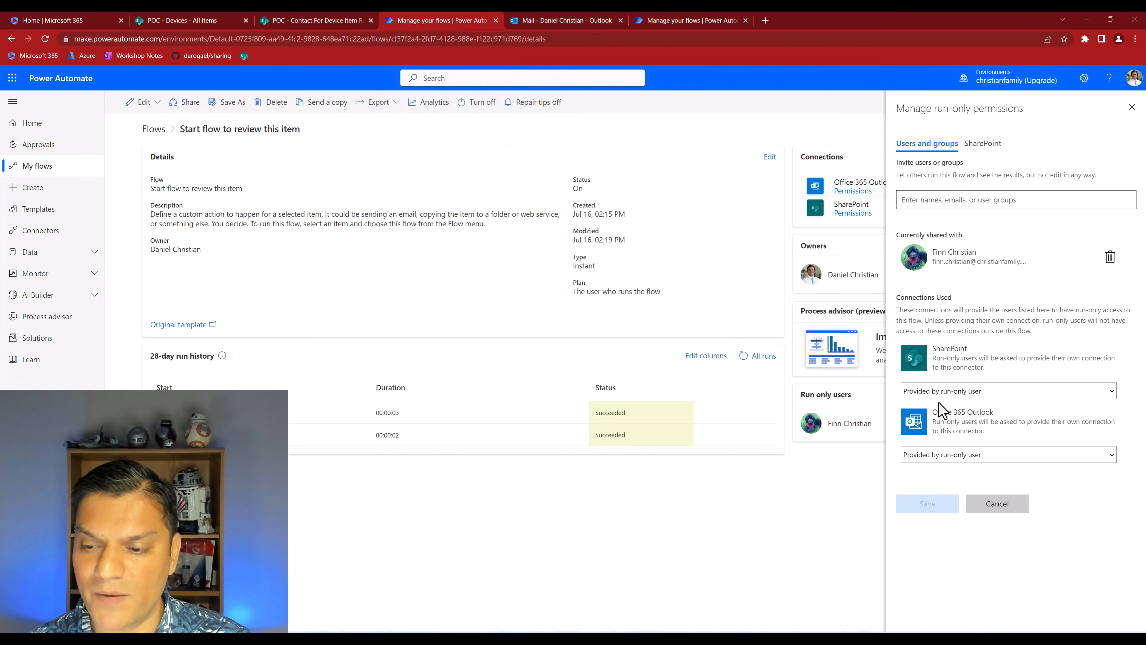
{"action": "left_click", "coordinate": [948, 456]}
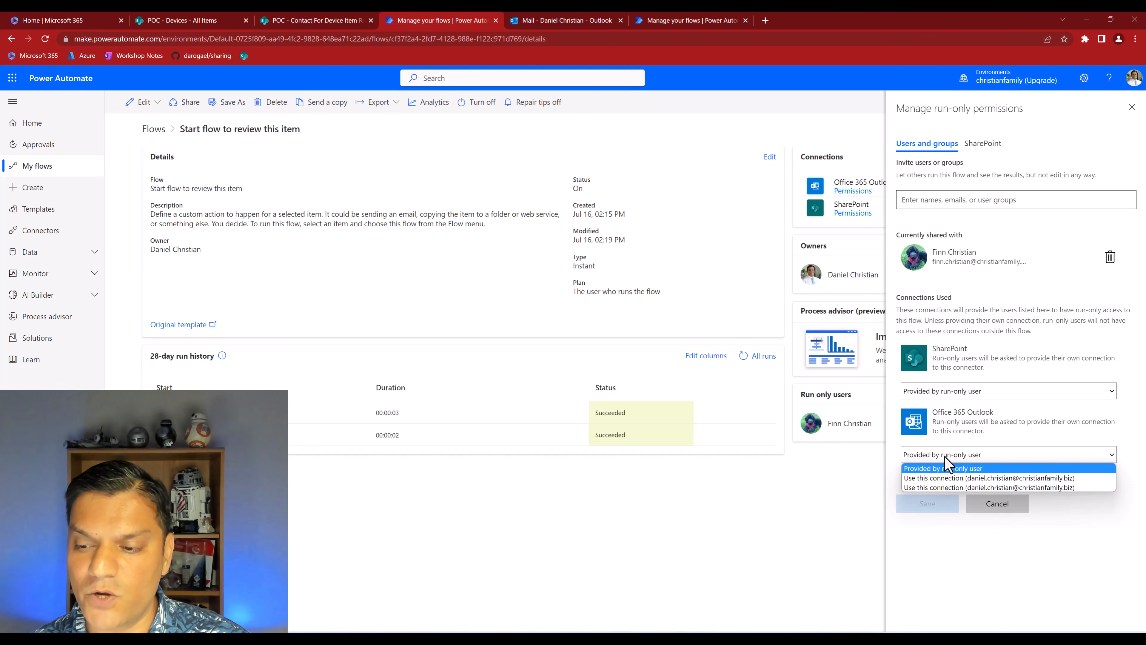
{"action": "left_click", "coordinate": [945, 478]}
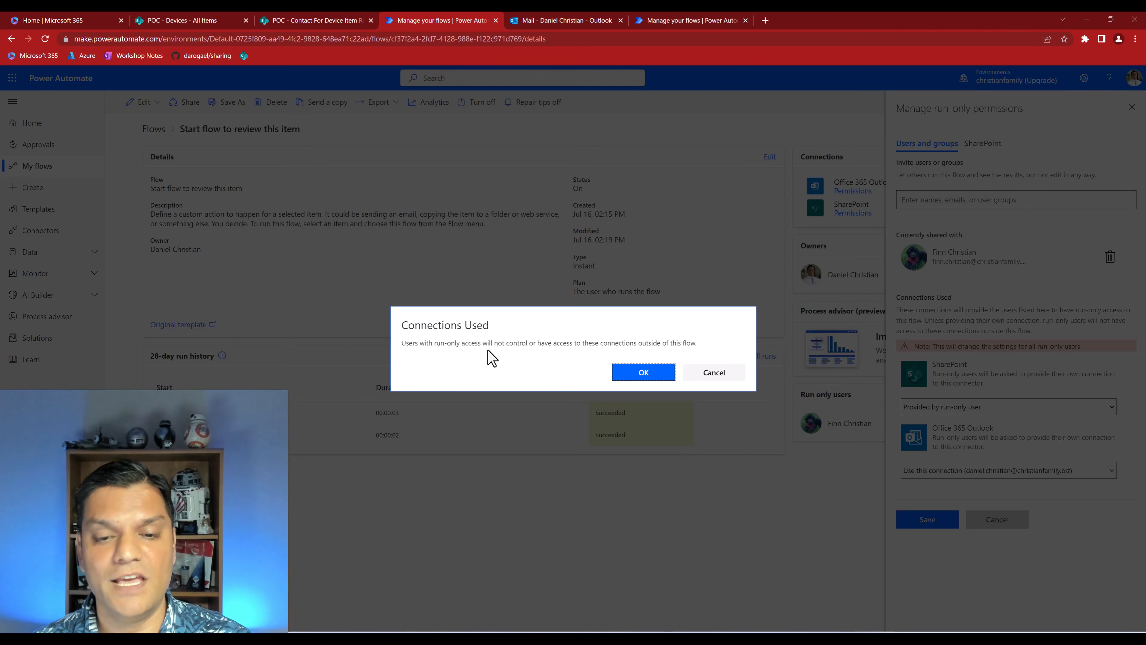
{"action": "left_click", "coordinate": [649, 378]}
{"action": "left_click", "coordinate": [941, 527]}
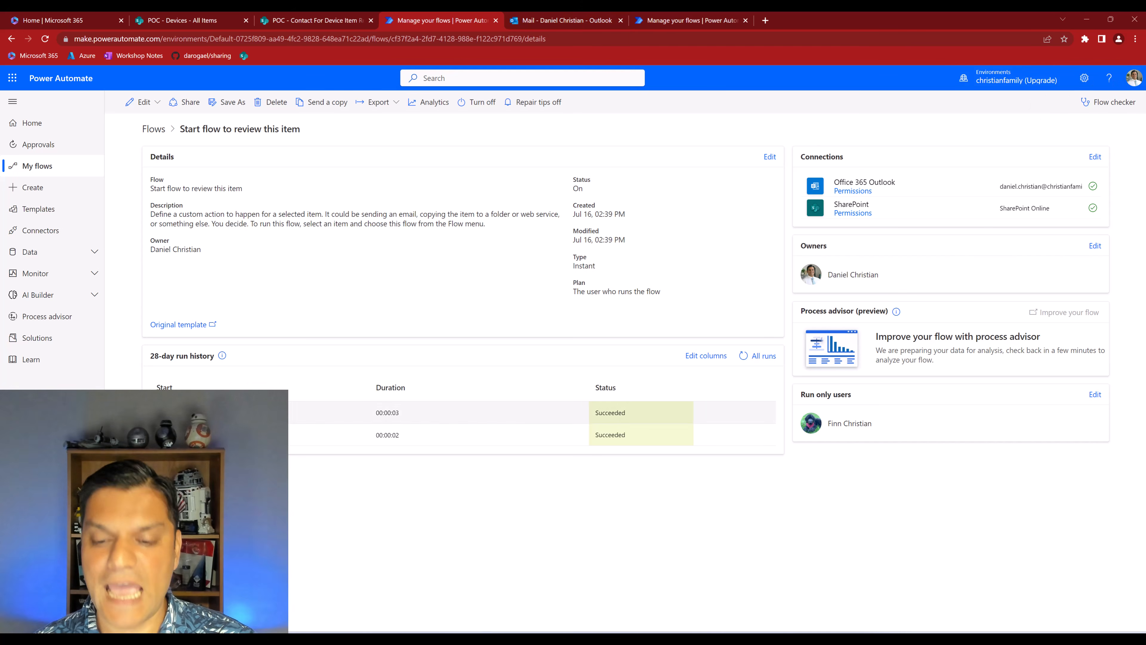
Switch to the second user's InPrivate Devices list and run "Start flow to review this item" on the Aspire S5 item
{"action": "key", "text": "alt+Tab"}
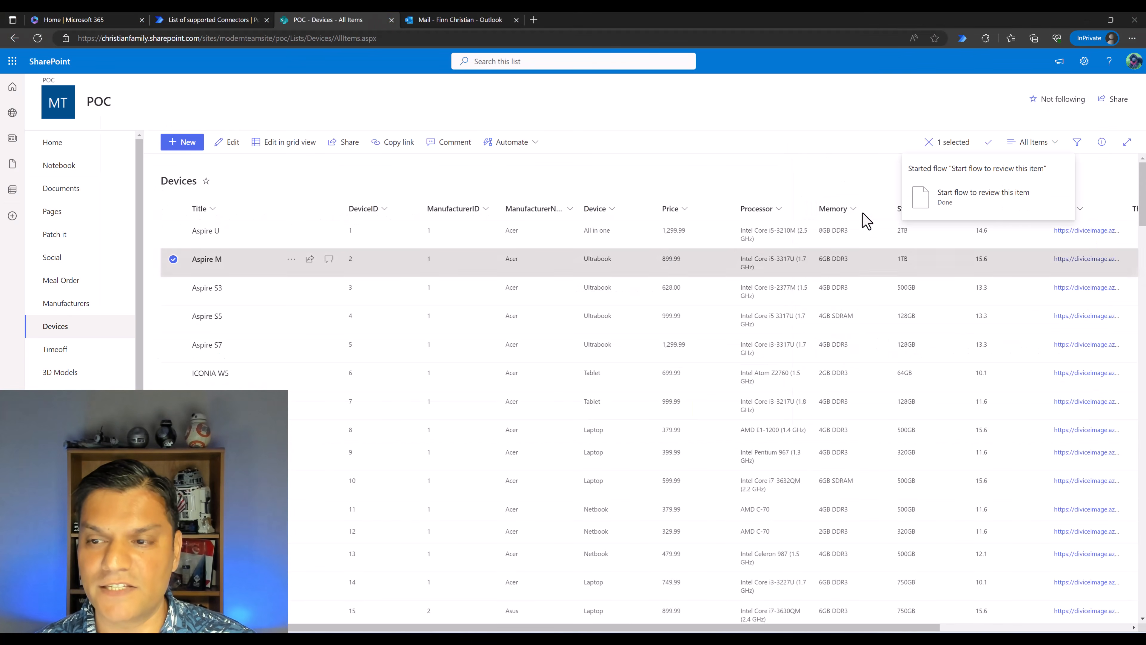
{"action": "left_click", "coordinate": [258, 324]}
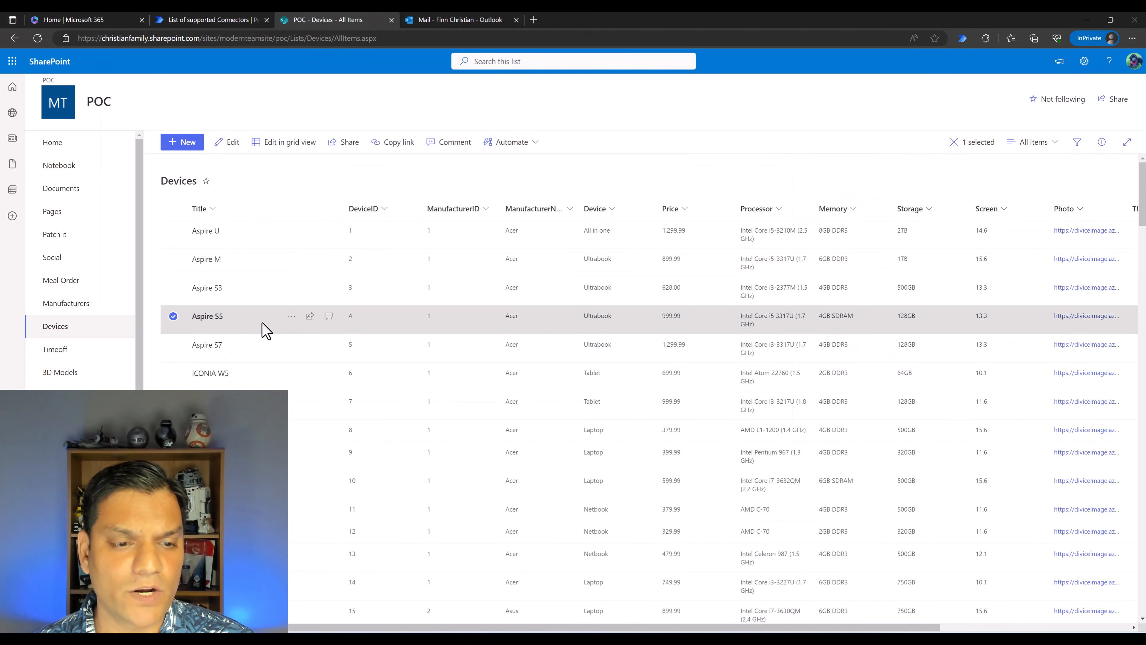
{"action": "left_click", "coordinate": [291, 317]}
{"action": "mouse_move", "coordinate": [383, 468]}
{"action": "left_click", "coordinate": [427, 488]}
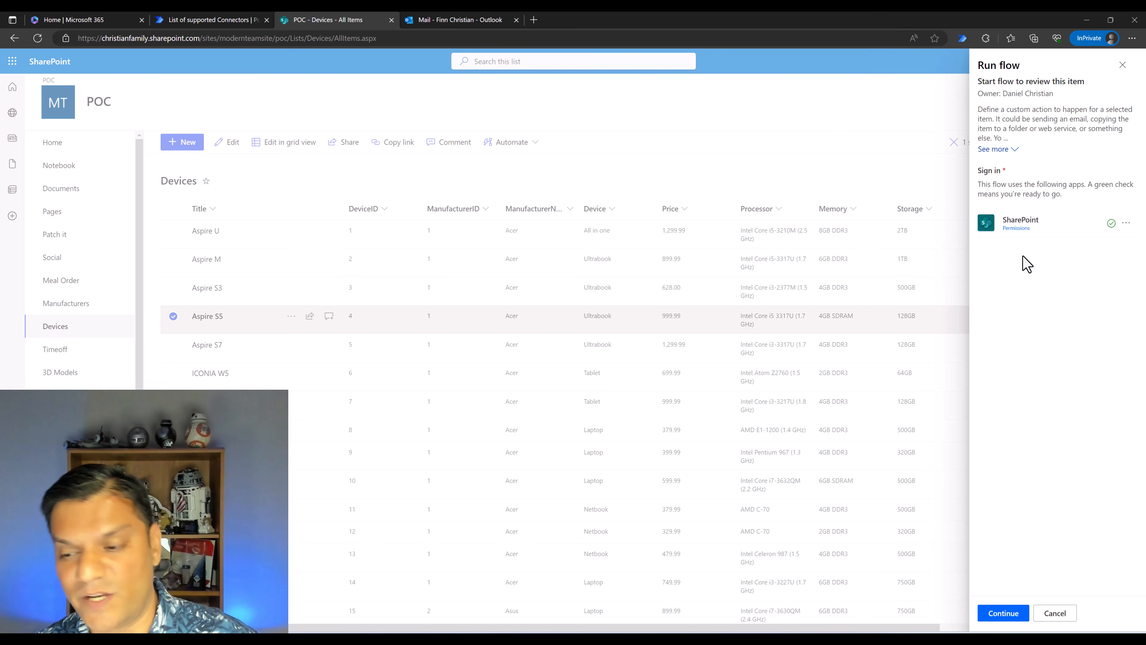
{"action": "left_click", "coordinate": [988, 611]}
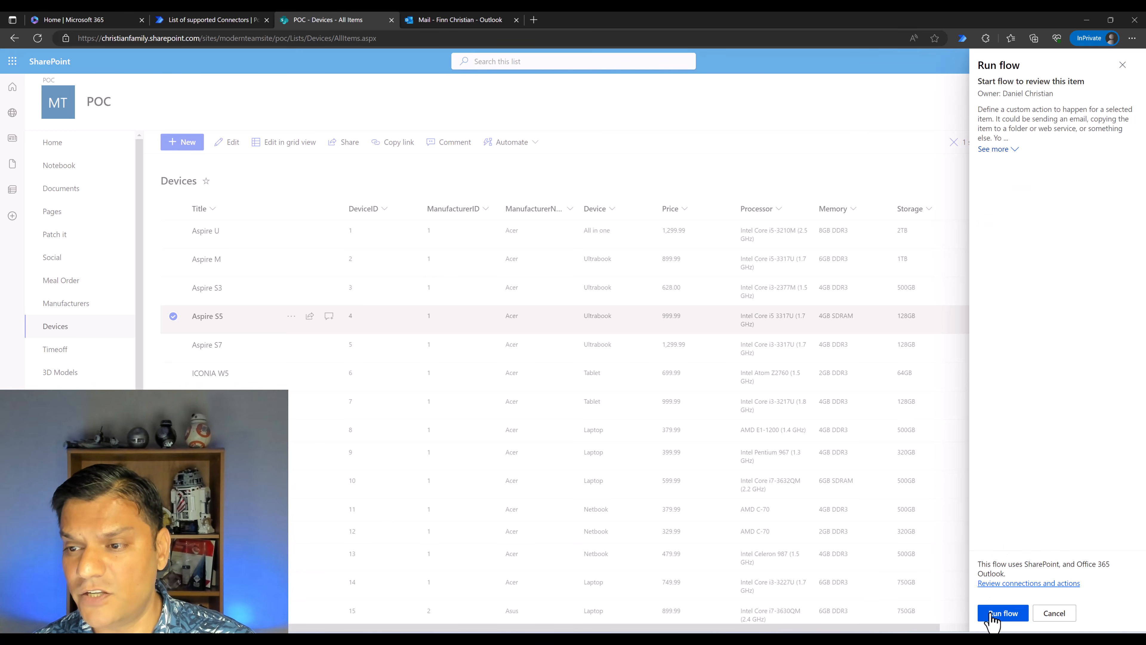
{"action": "left_click", "coordinate": [1003, 612]}
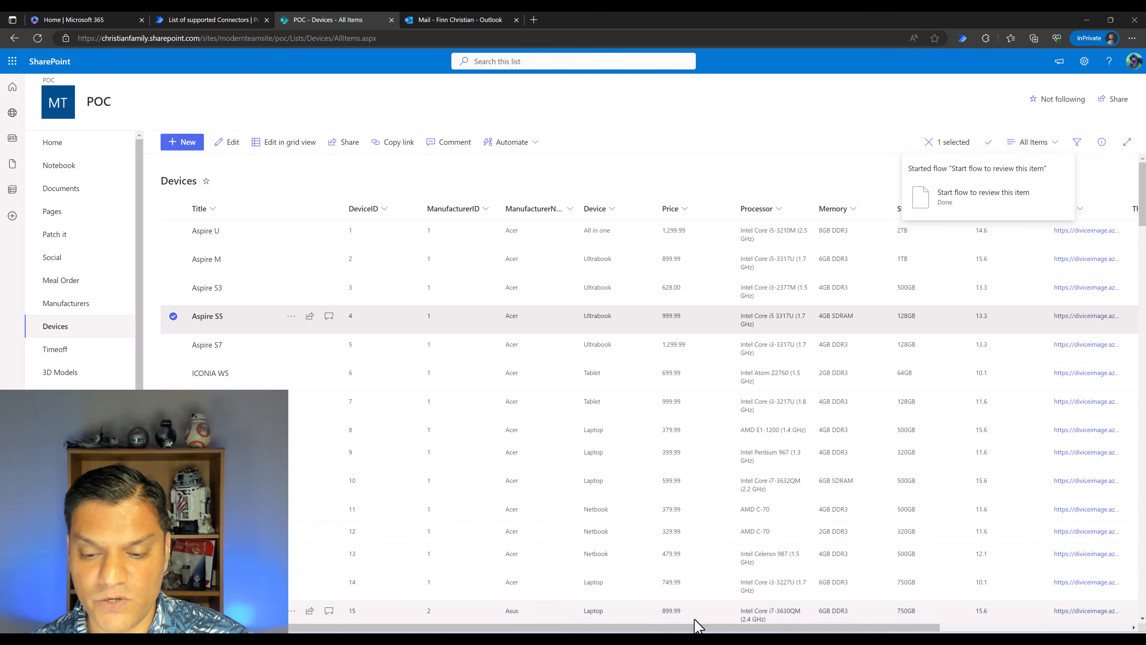
Switch to the owner's Outlook inbox and read the newest "Please review item whose MFR is Acer" email, checking its sender
{"action": "left_click", "coordinate": [681, 620]}
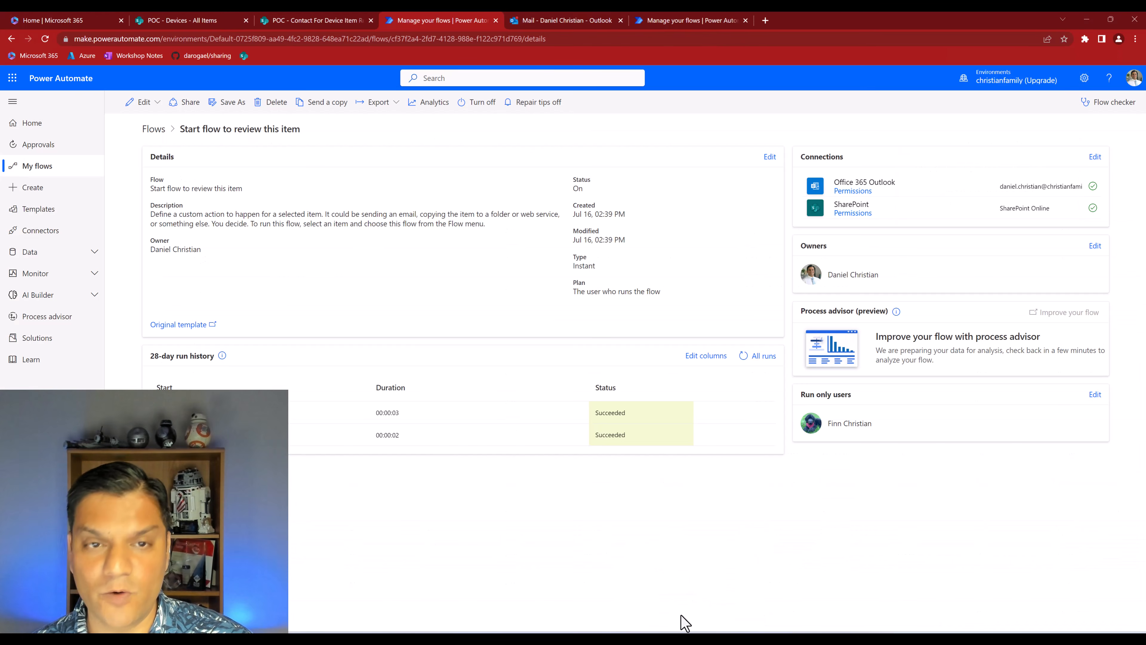
{"action": "left_click", "coordinate": [540, 24]}
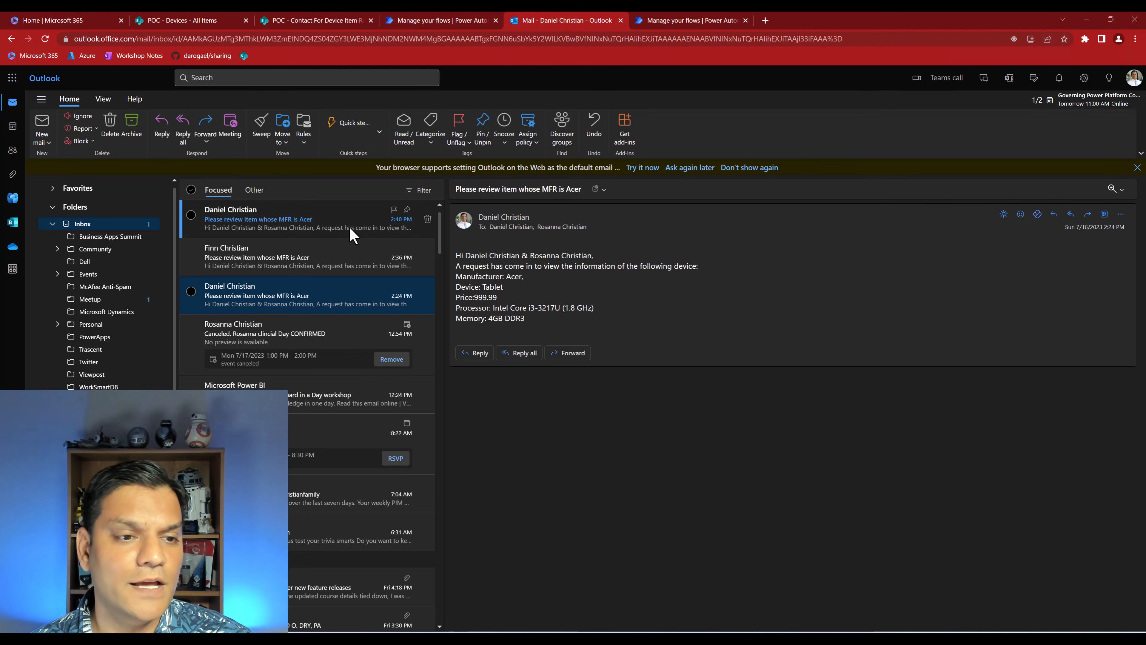
{"action": "left_click", "coordinate": [255, 236]}
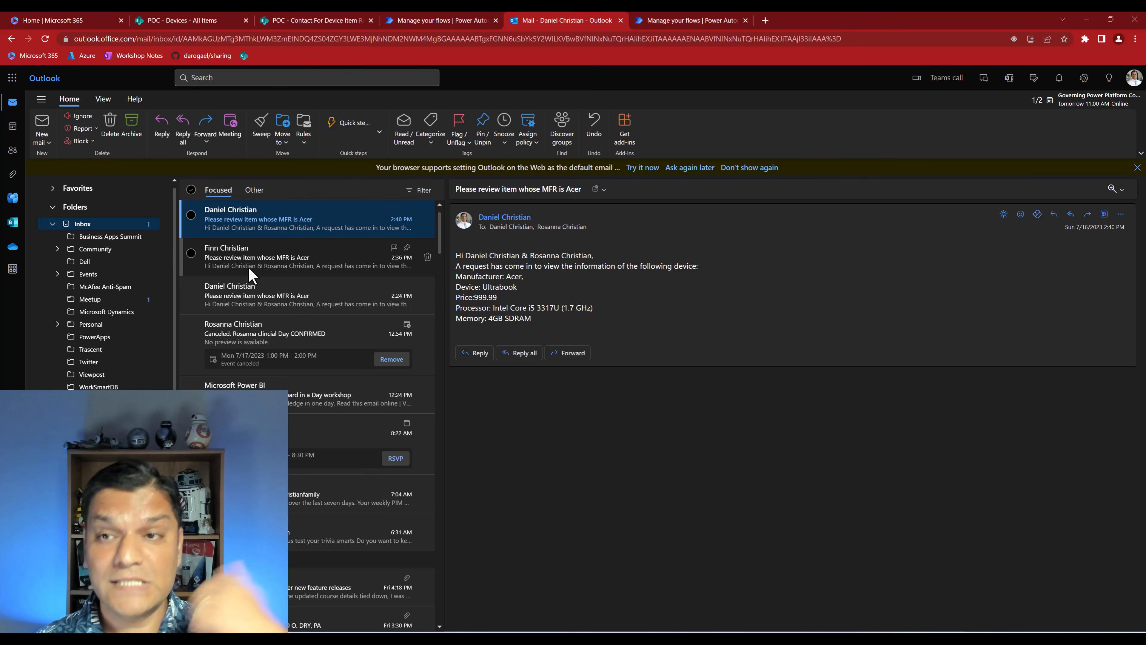
Open the flow in the Power Automate designer and start adding a new connection for the Send an email (V2) action inside Apply to each
{"action": "left_click", "coordinate": [455, 20]}
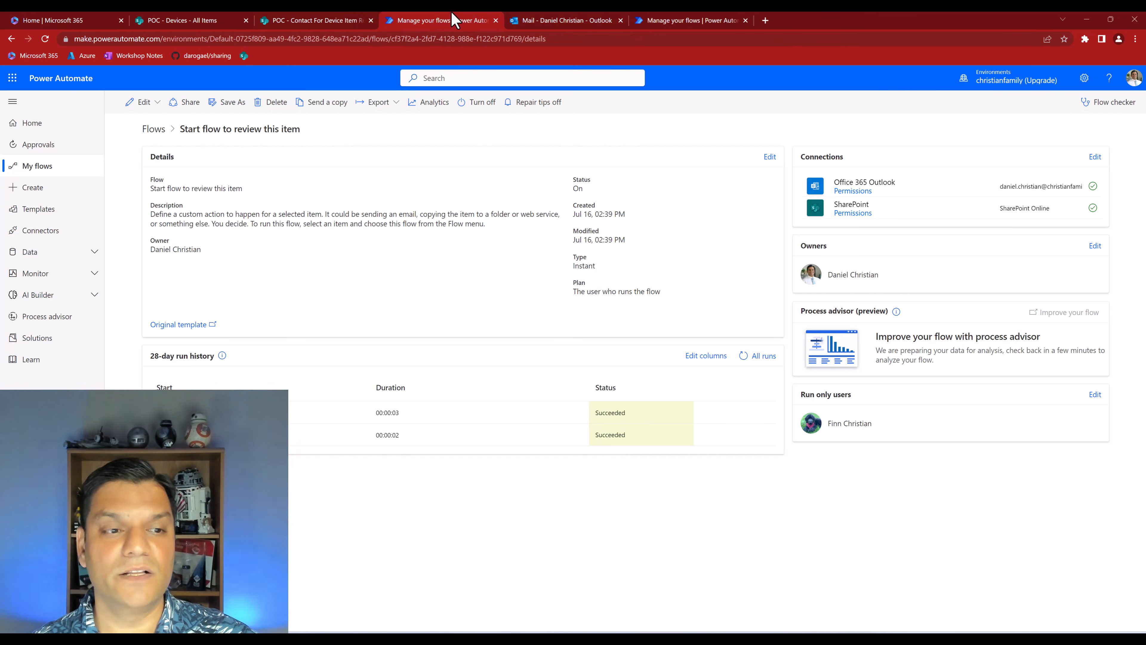
{"action": "left_click", "coordinate": [143, 103]}
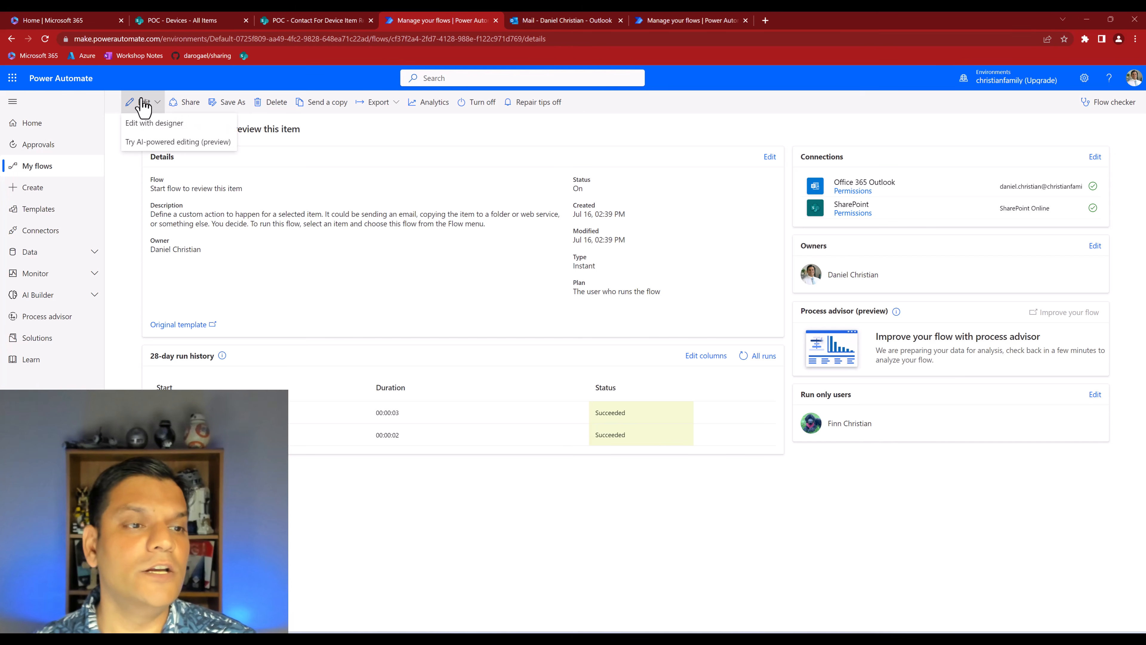
{"action": "left_click", "coordinate": [148, 128]}
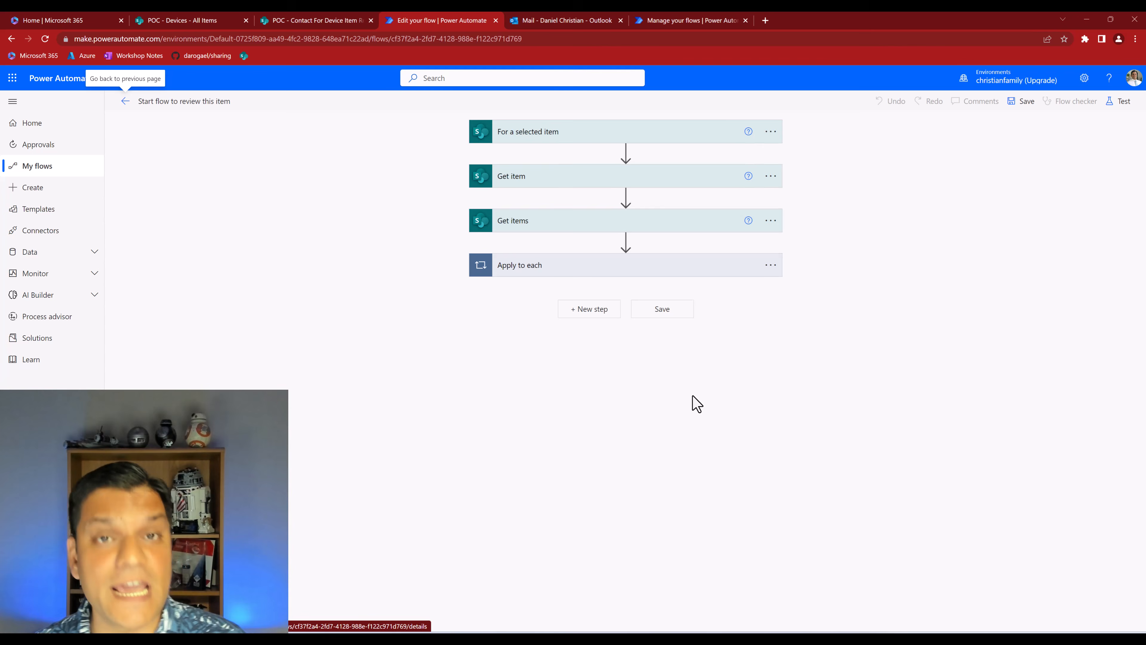
{"action": "left_click", "coordinate": [624, 266]}
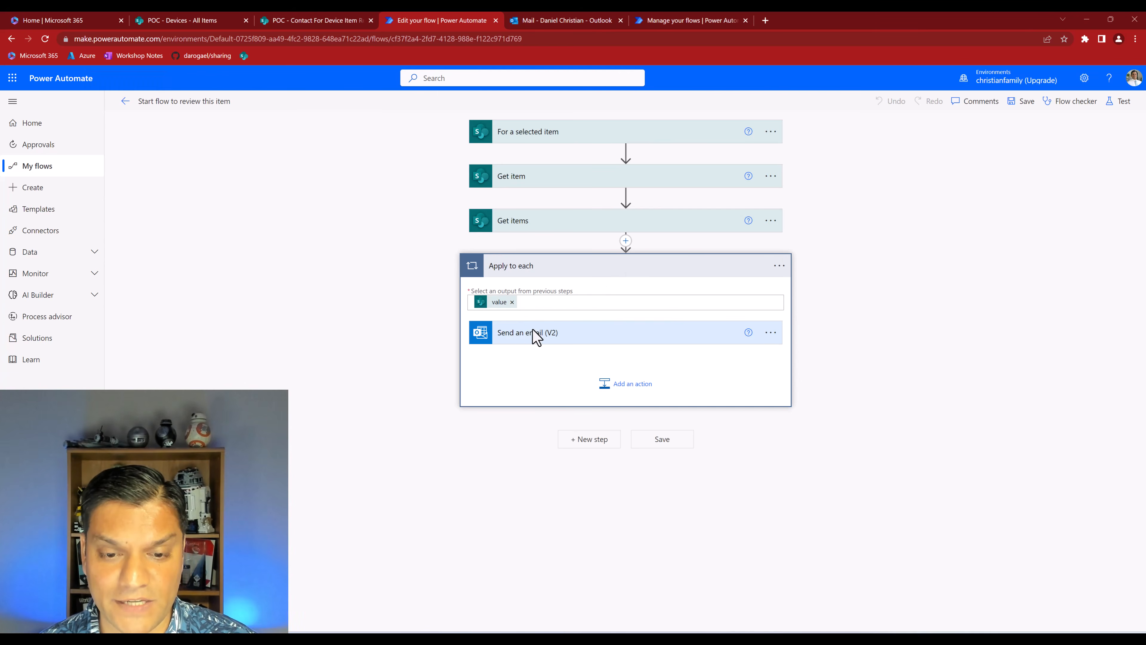
{"action": "left_click", "coordinate": [770, 333]}
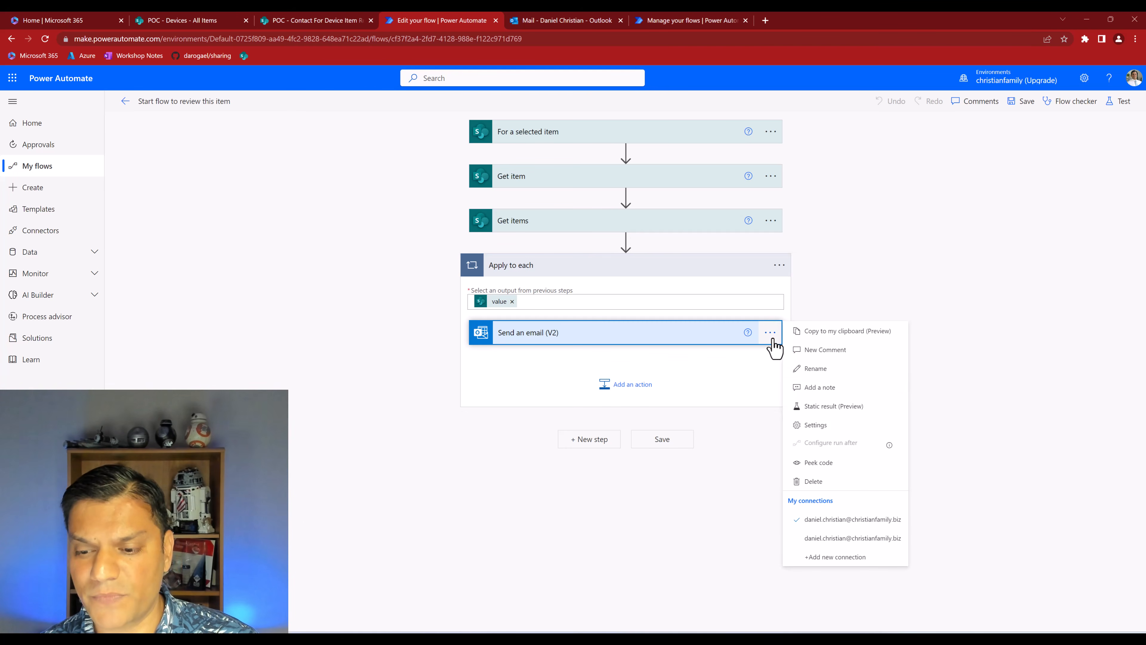
{"action": "left_click", "coordinate": [857, 557]}
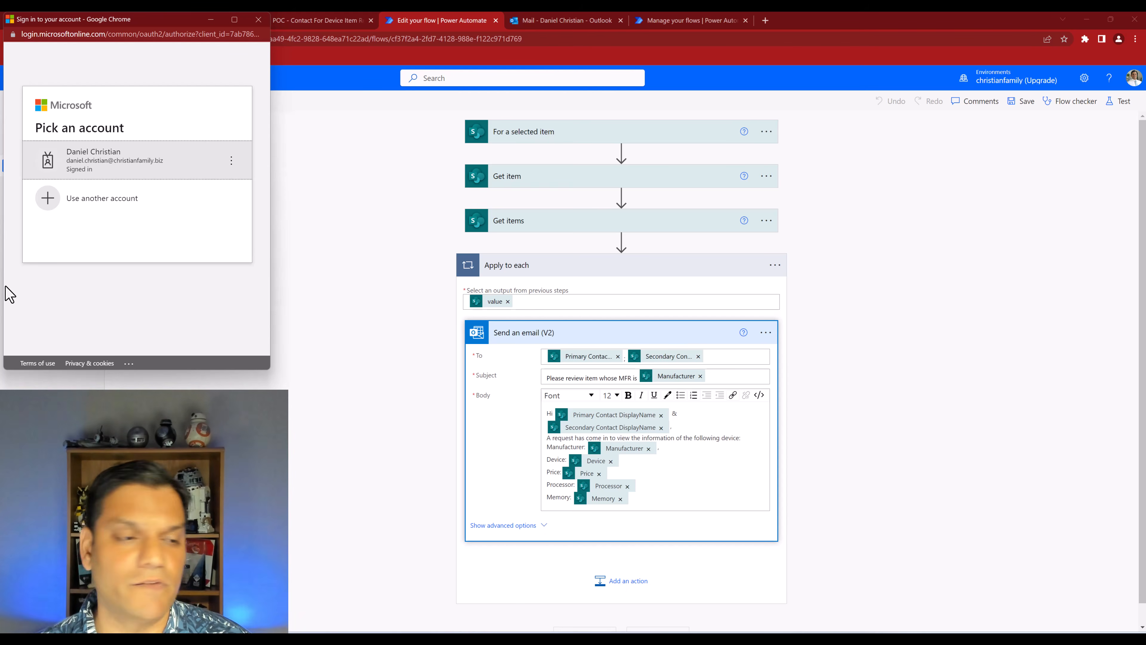
Sign in to the new Outlook connection with the do-not-reply account's email address and password, dismissing the browser's offer to store the password
{"action": "left_click", "coordinate": [79, 209]}
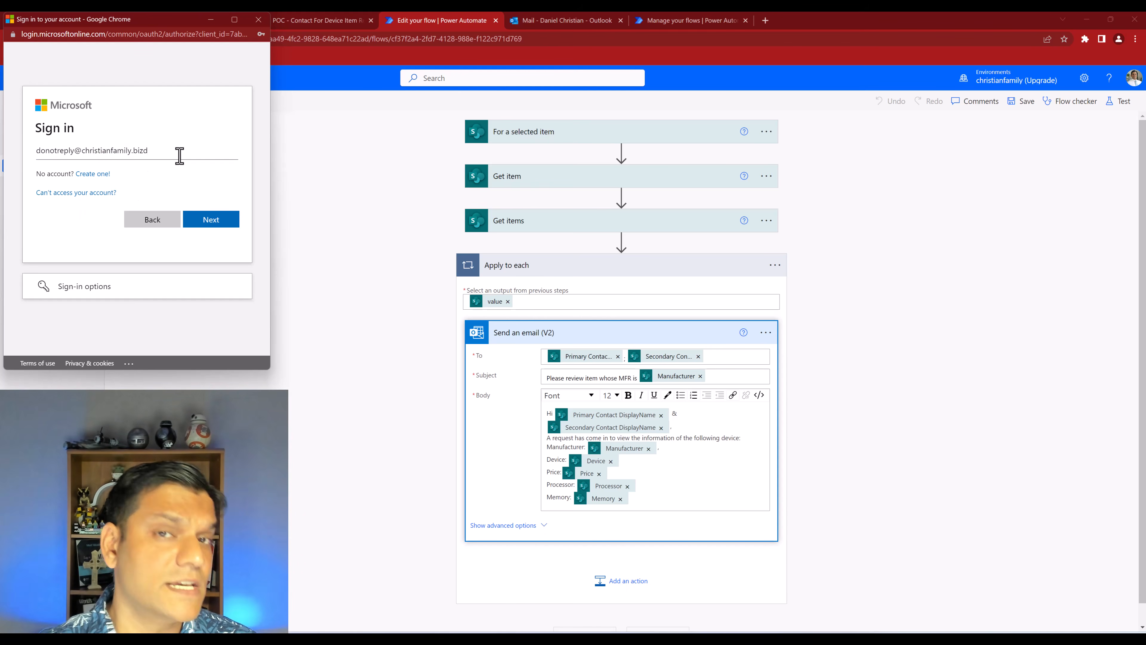
{"action": "left_click", "coordinate": [200, 222]}
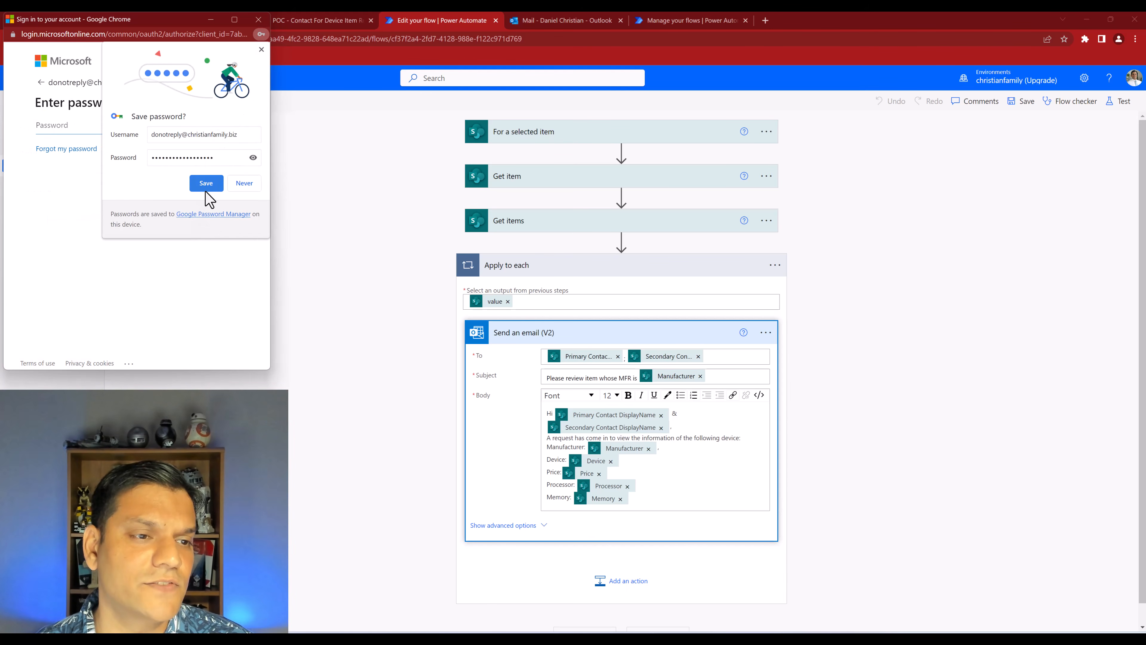
{"action": "left_click", "coordinate": [206, 181]}
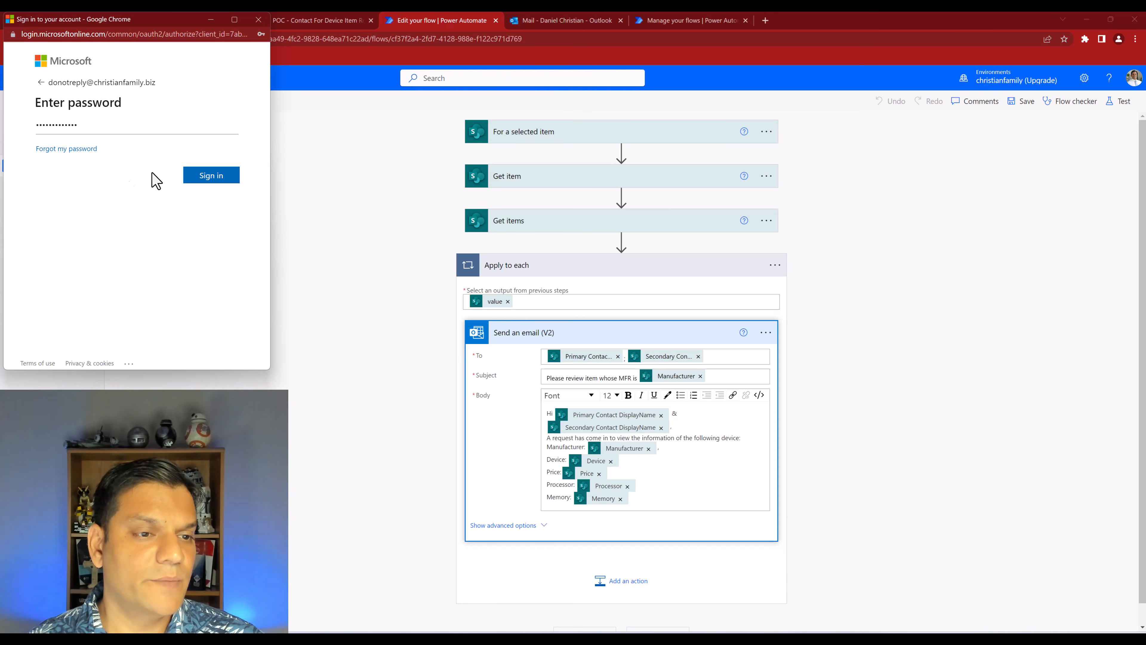
{"action": "left_click", "coordinate": [194, 177]}
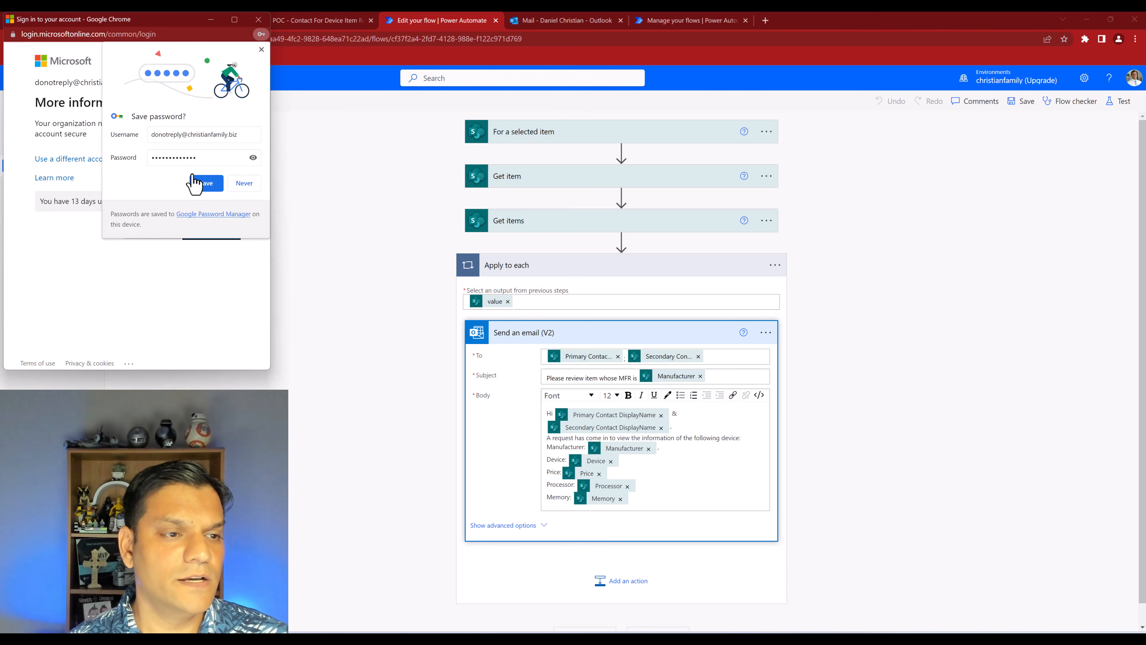
{"action": "left_click", "coordinate": [261, 50]}
{"action": "left_click", "coordinate": [153, 235]}
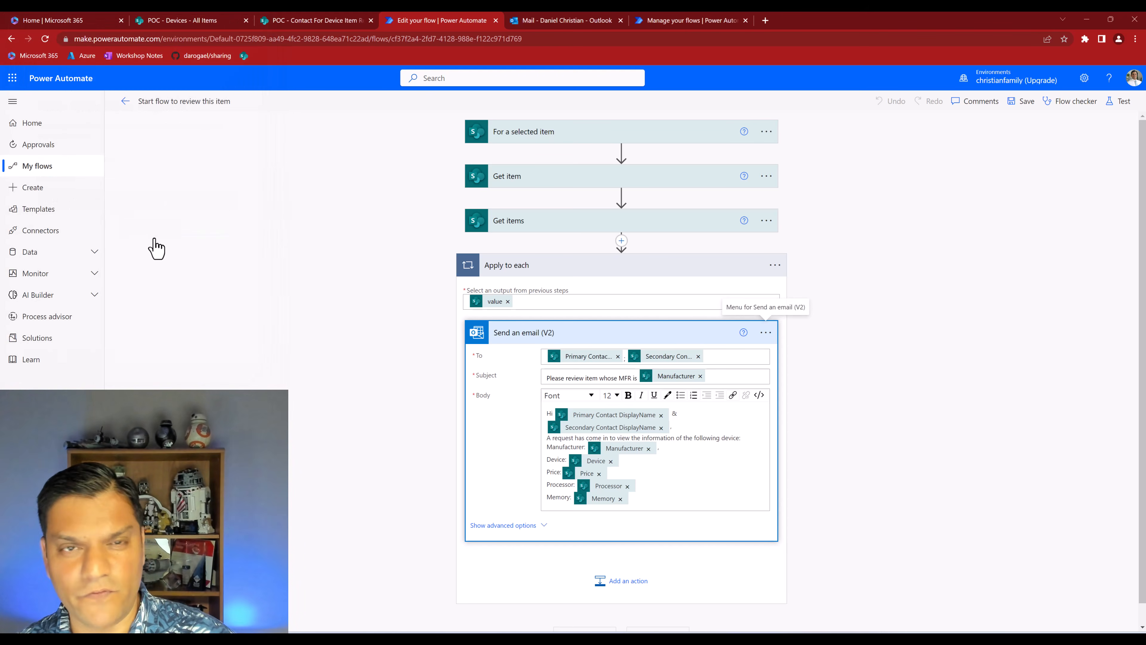
Verify that Send an email (V2) uses the do-not-reply connection and save the flow
{"action": "left_click", "coordinate": [765, 334]}
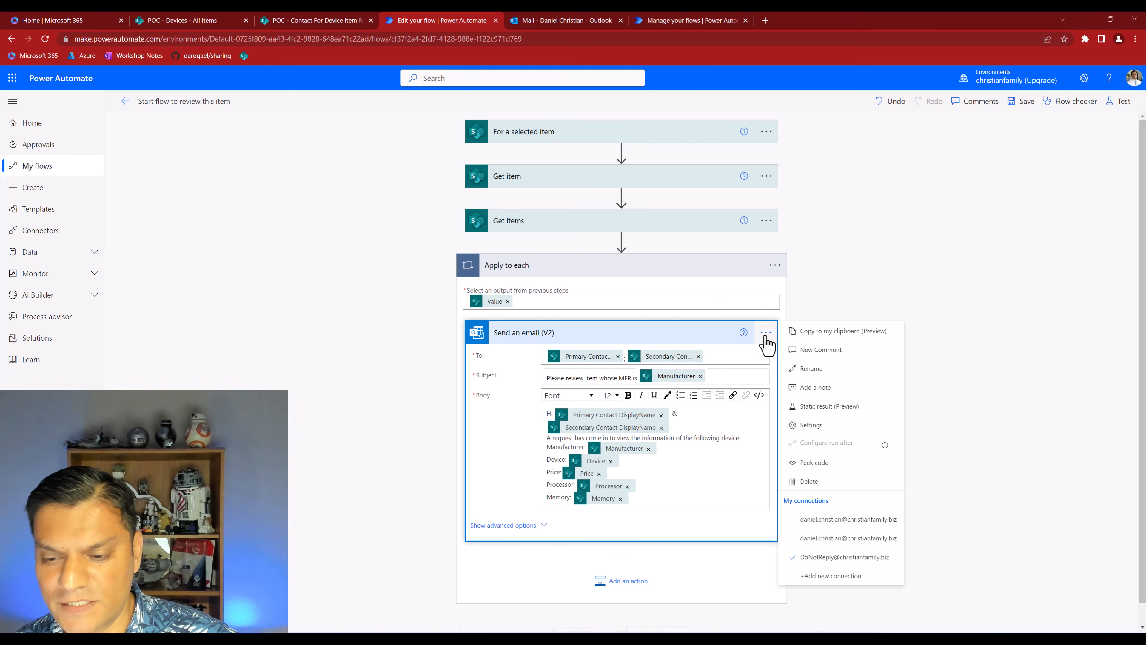
{"action": "left_click", "coordinate": [997, 535]}
{"action": "left_click", "coordinate": [1018, 108]}
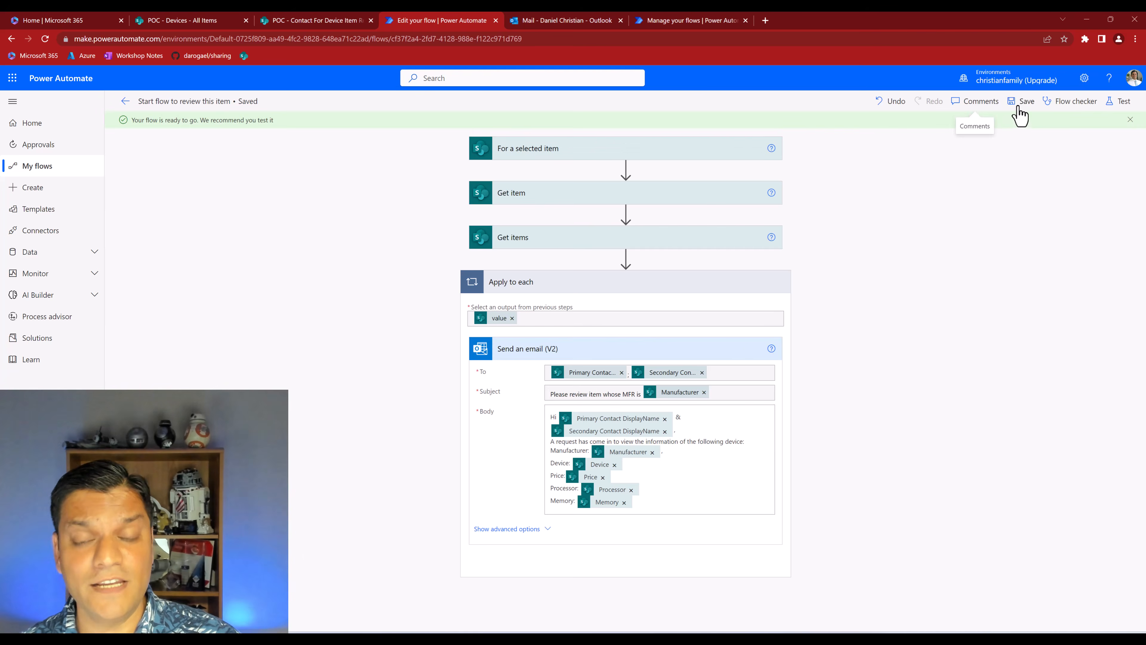
Run "Start flow to review this item" on the Devices item with DeviceID 9 in the second user's InPrivate session
{"action": "left_click", "coordinate": [711, 640]}
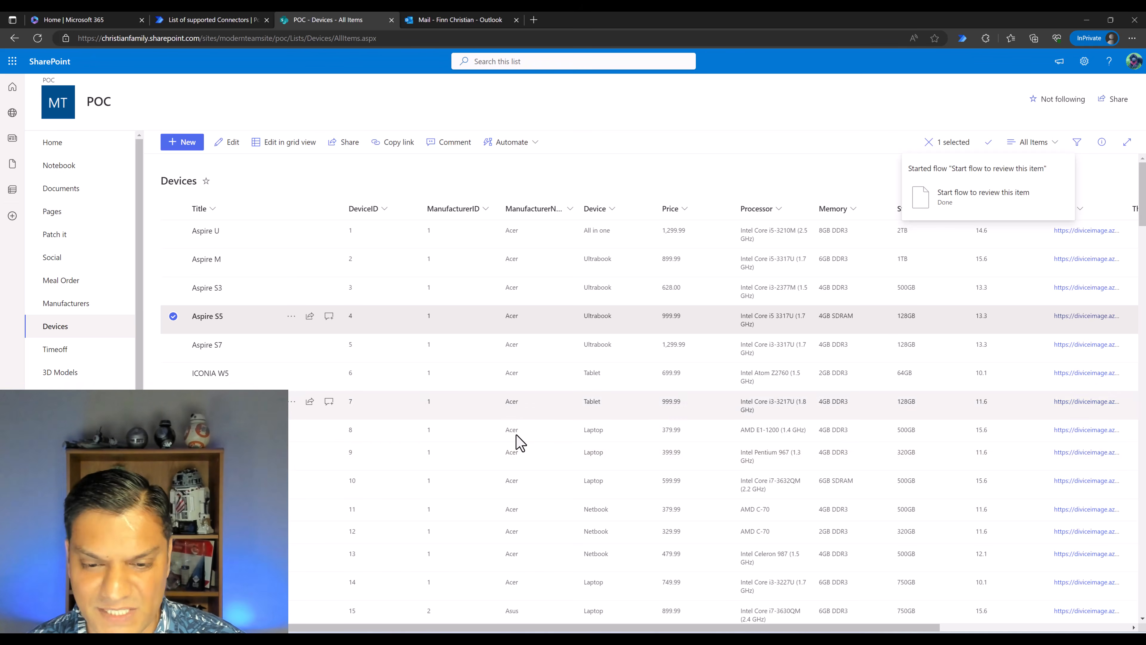
{"action": "left_click", "coordinate": [253, 457]}
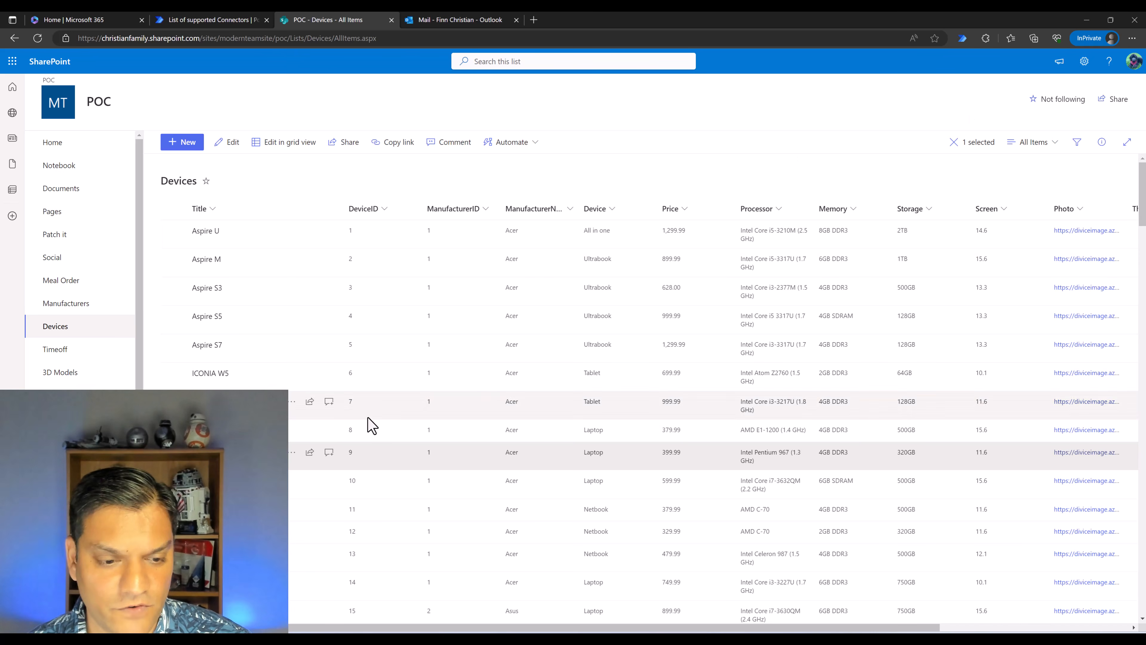
{"action": "left_click", "coordinate": [293, 452]}
{"action": "mouse_move", "coordinate": [328, 582]}
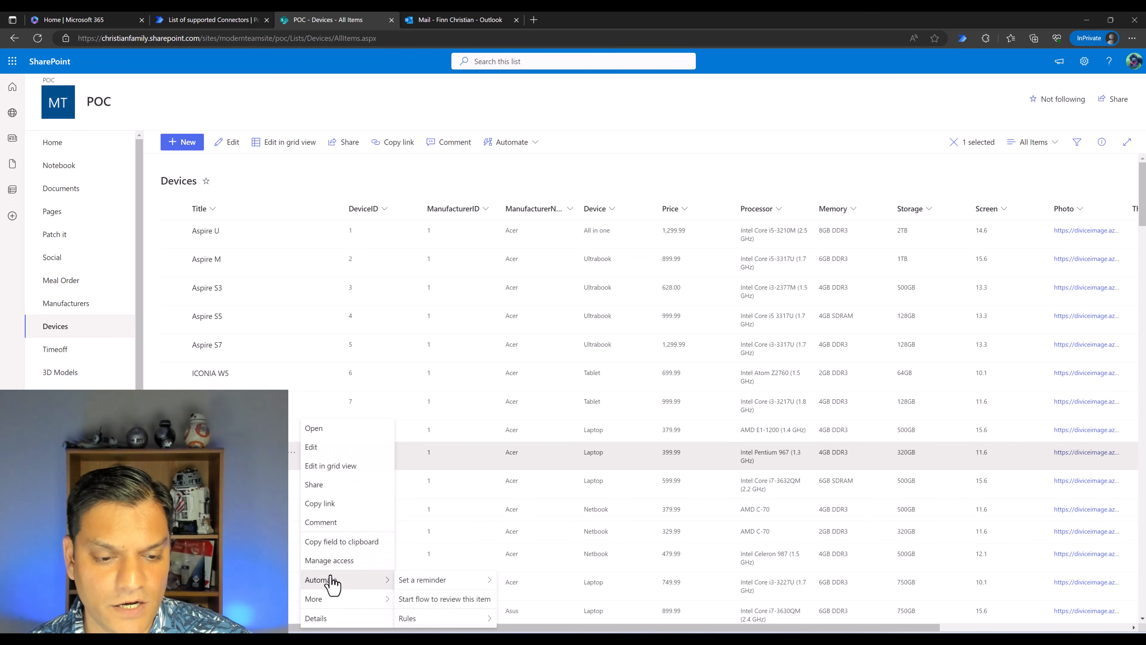
{"action": "left_click", "coordinate": [430, 600]}
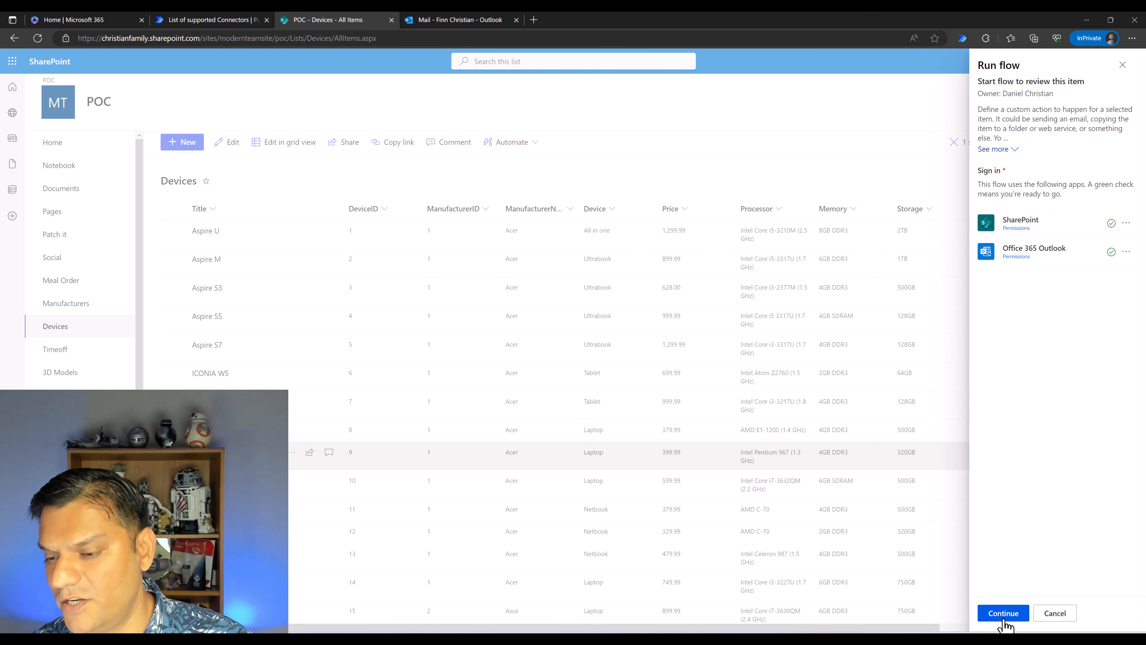
{"action": "left_click", "coordinate": [1004, 617]}
{"action": "left_click", "coordinate": [1003, 619]}
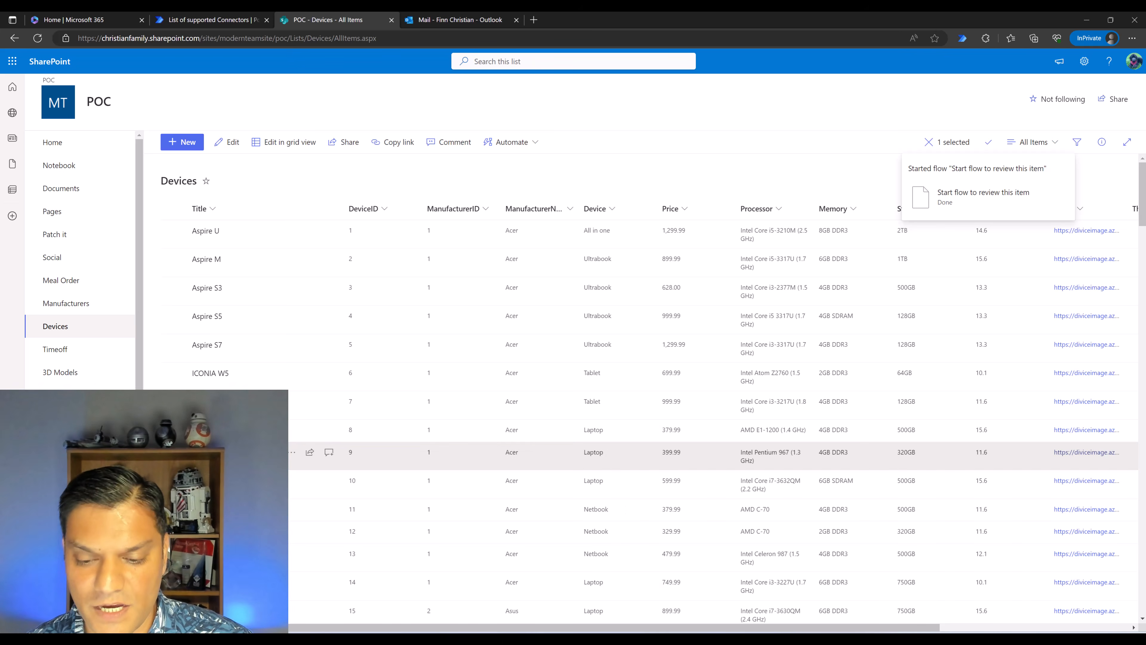
Return to the owner's Outlook inbox and check the sender and device details of the email for the Acer laptop
{"action": "key", "text": "alt+Tab"}
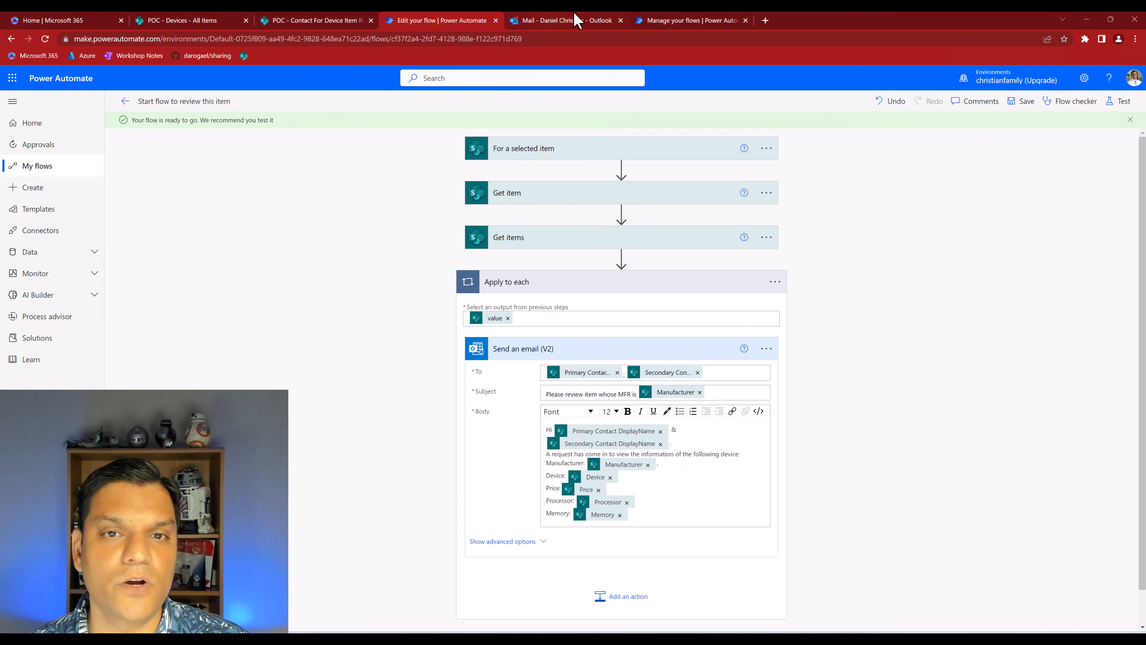
{"action": "left_click", "coordinate": [561, 20]}
{"action": "left_click", "coordinate": [351, 220]}
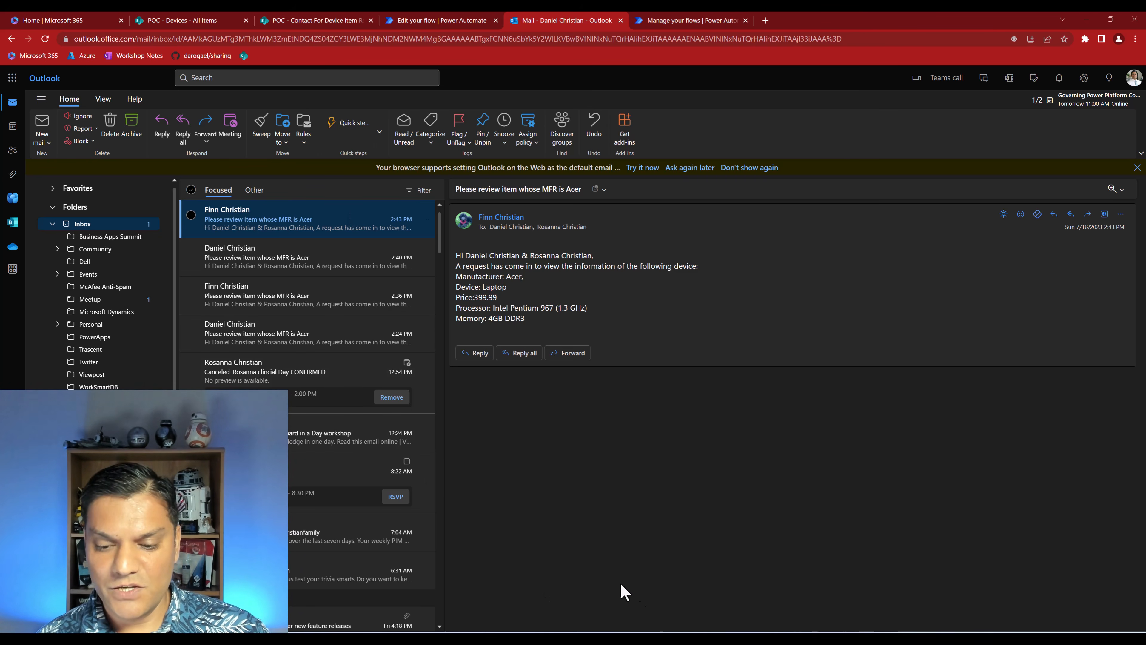
Set the flow's run-only Office 365 Outlook connection to the do-not-reply account in Power Automate, confirm the connection use and save
{"action": "left_click", "coordinate": [455, 20]}
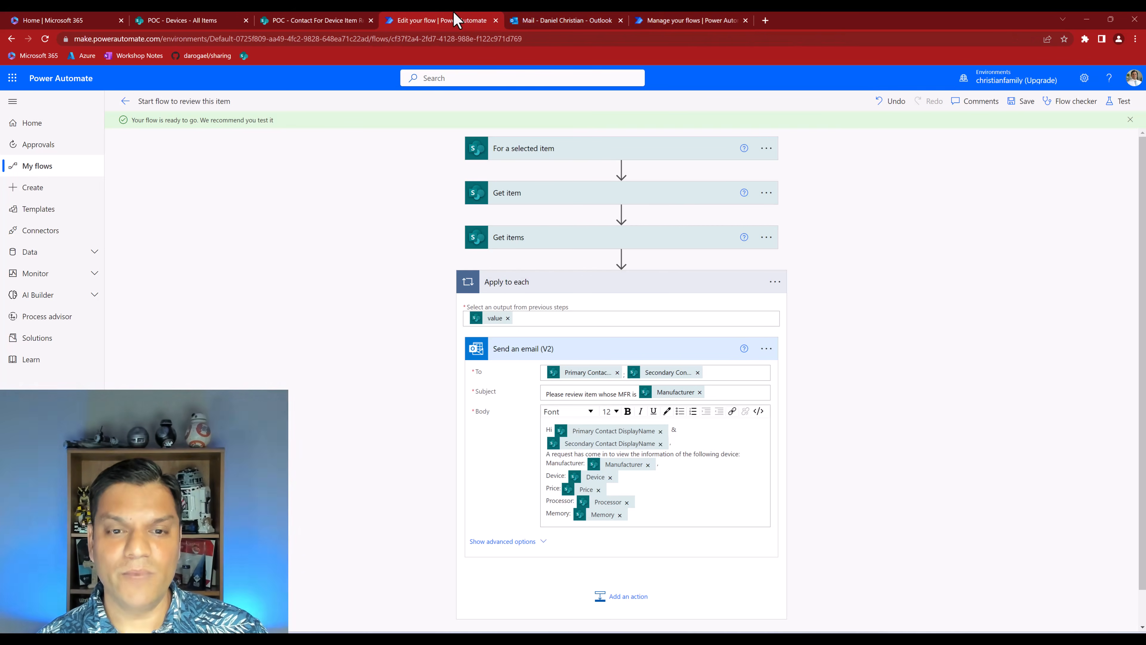
{"action": "left_click", "coordinate": [125, 102]}
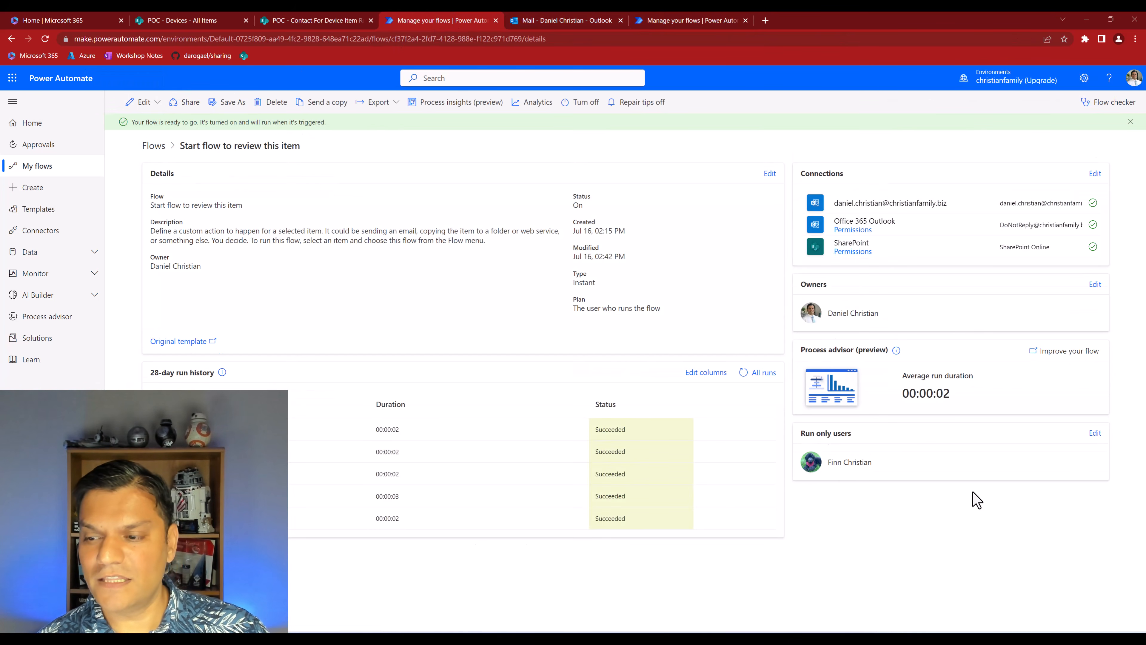
{"action": "left_click", "coordinate": [1095, 434]}
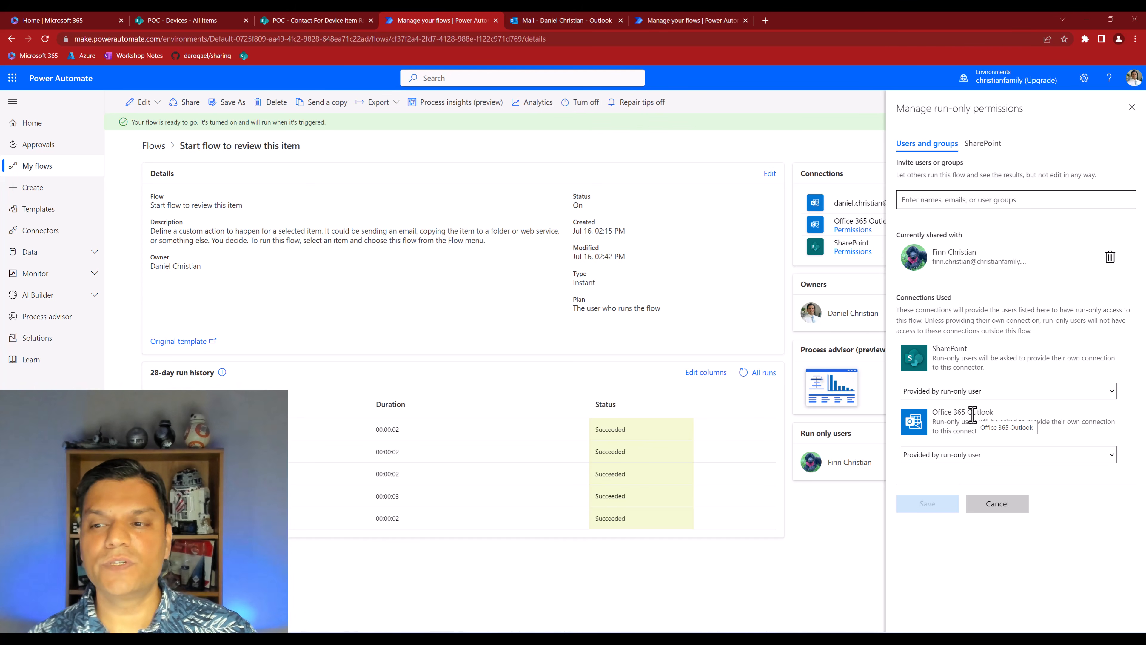
{"action": "left_click", "coordinate": [965, 456]}
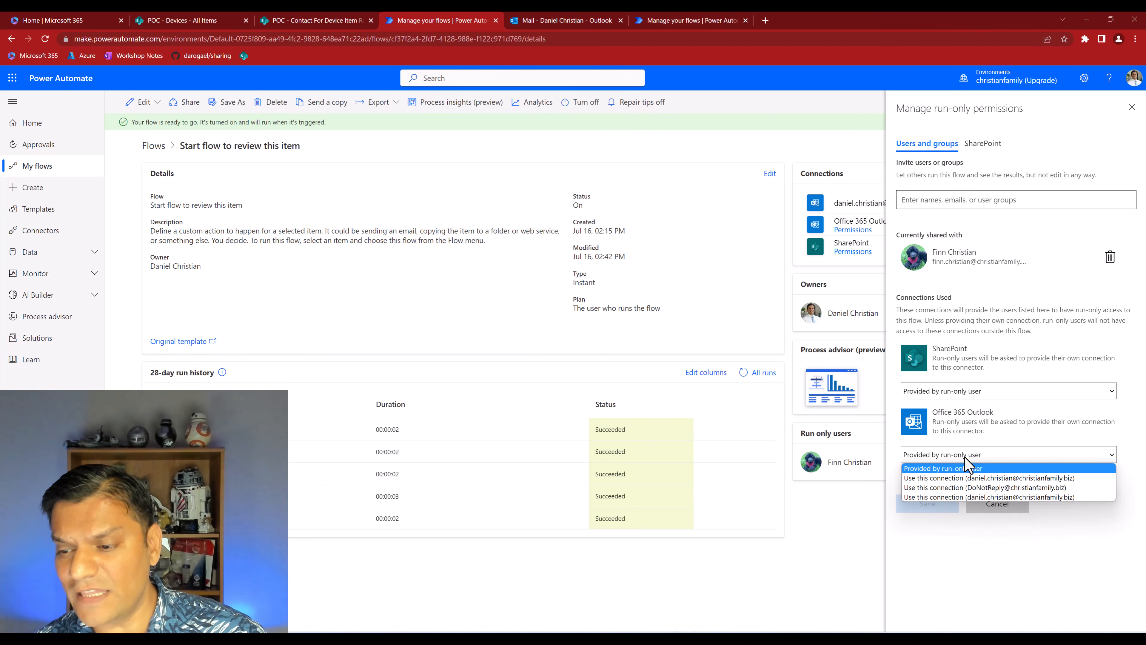
{"action": "left_click", "coordinate": [970, 488]}
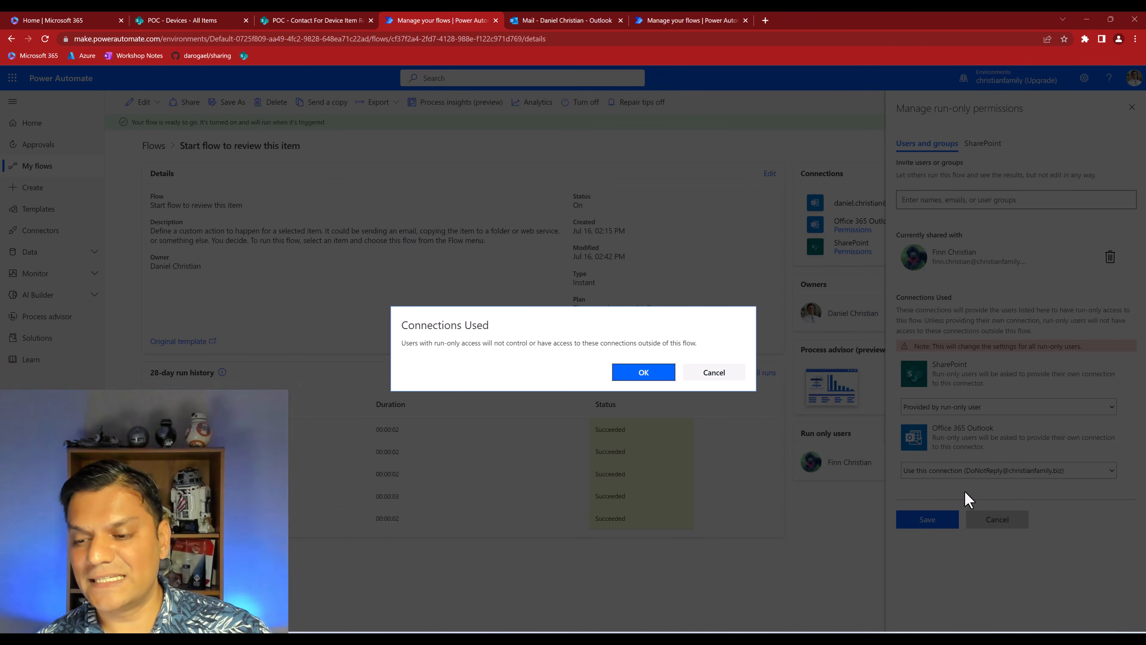
{"action": "left_click", "coordinate": [652, 377]}
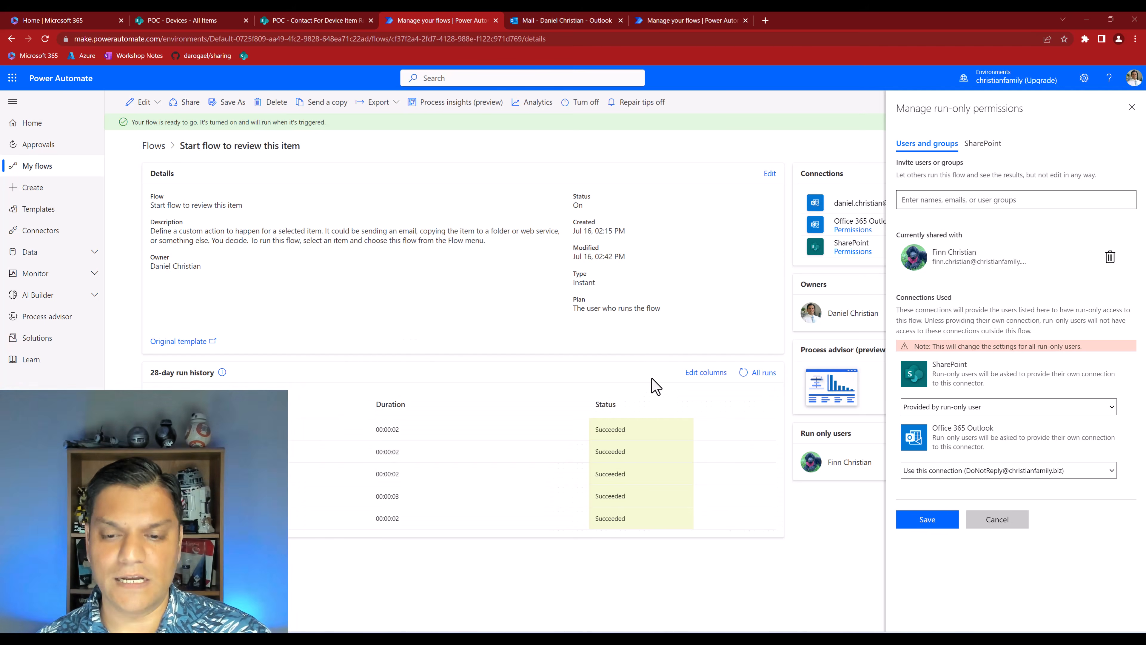
{"action": "left_click", "coordinate": [943, 523]}
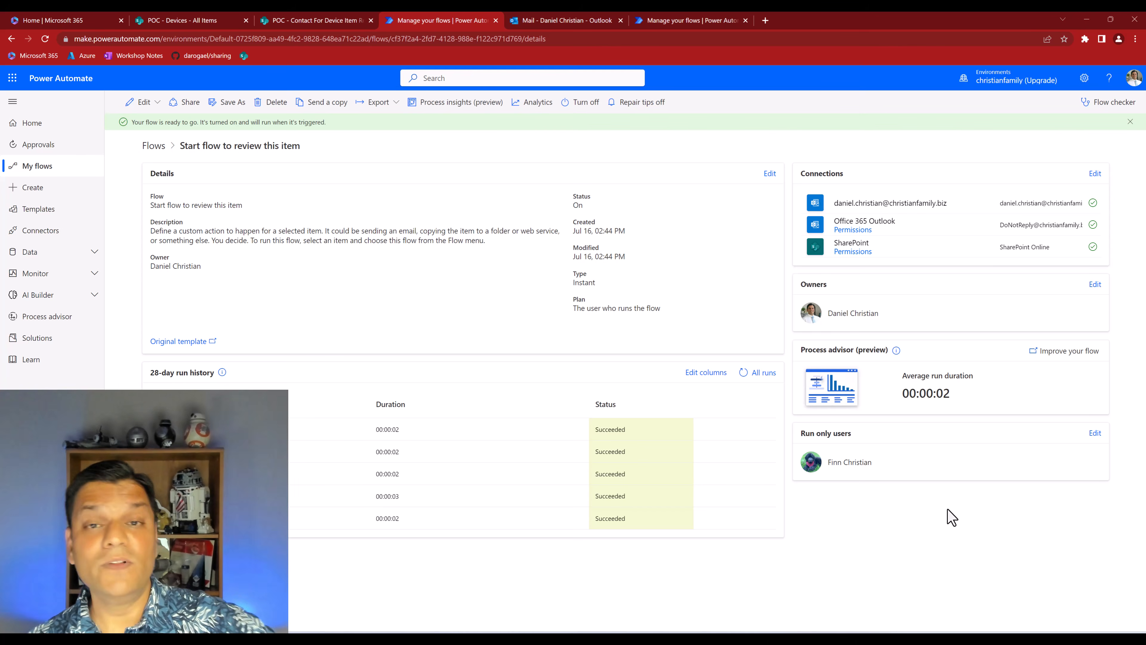
Run "Start flow to review this item" on the Aspire One AO725-0845 item in the second user's InPrivate Devices list
{"action": "mouse_move", "coordinate": [712, 640]}
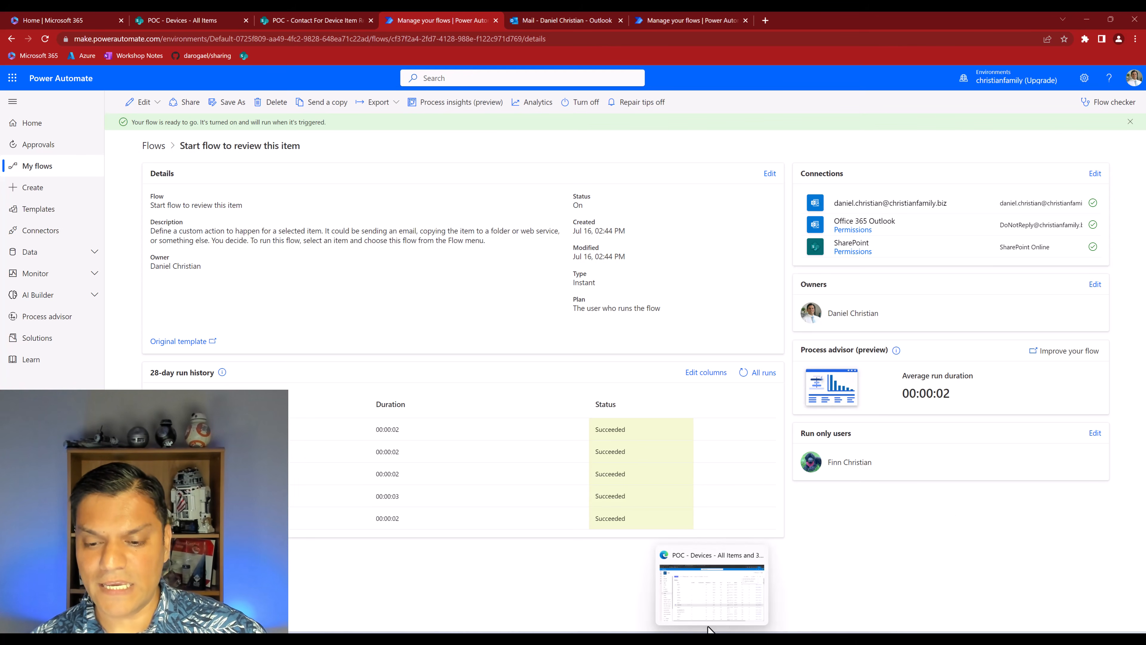
{"action": "left_click", "coordinate": [709, 618]}
{"action": "scroll", "coordinate": [337, 501], "scroll_direction": "down", "scroll_amount": 2}
{"action": "scroll", "coordinate": [338, 510], "scroll_direction": "down", "scroll_amount": 5}
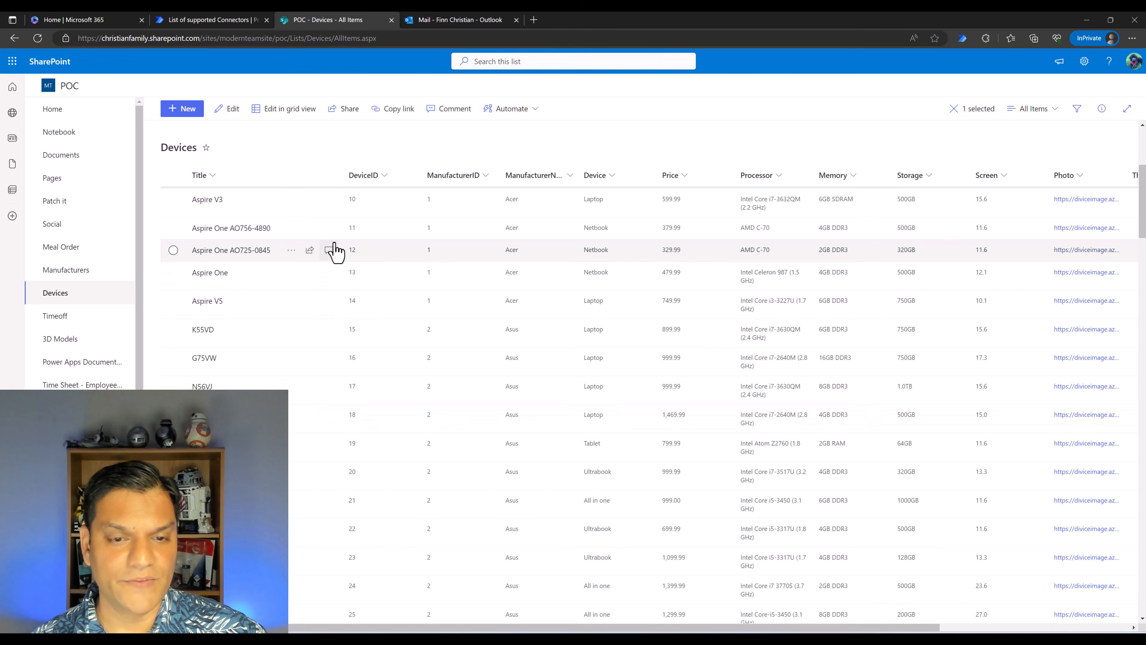
{"action": "left_click", "coordinate": [292, 251]}
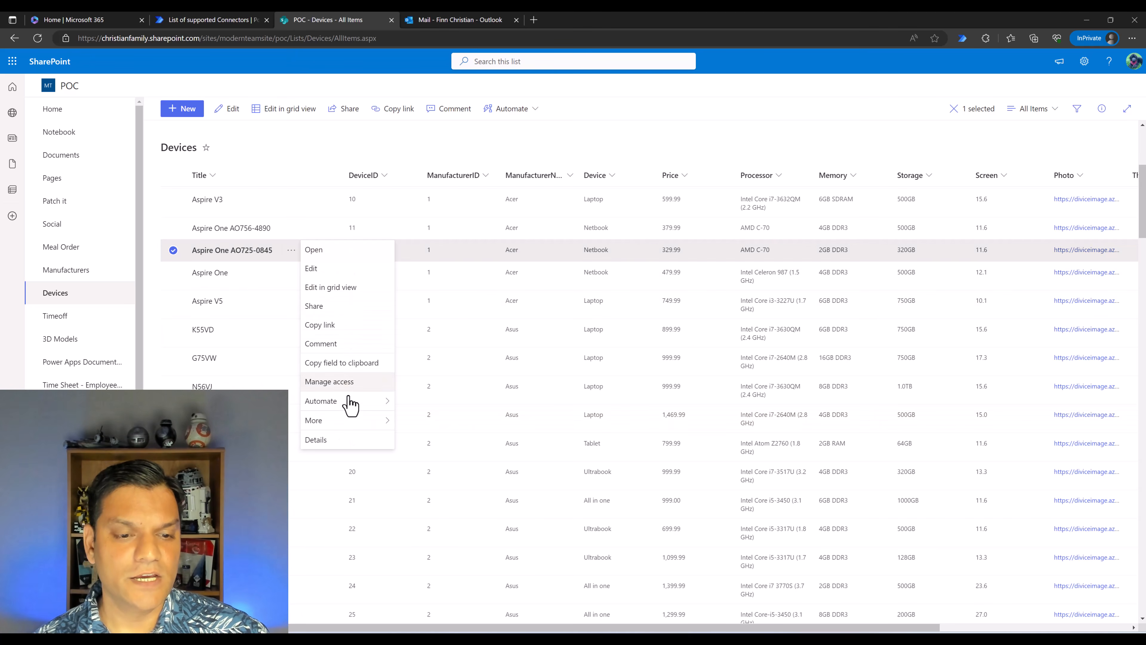
{"action": "mouse_move", "coordinate": [350, 403]}
{"action": "left_click", "coordinate": [446, 433]}
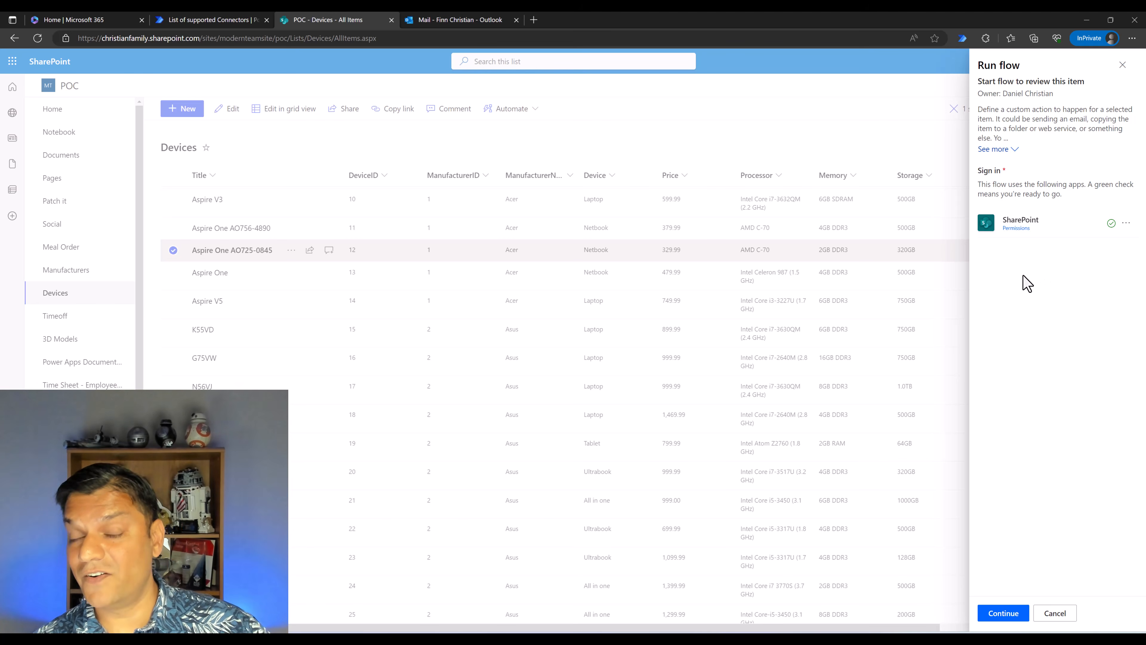
{"action": "left_click", "coordinate": [997, 614]}
{"action": "left_click", "coordinate": [997, 614]}
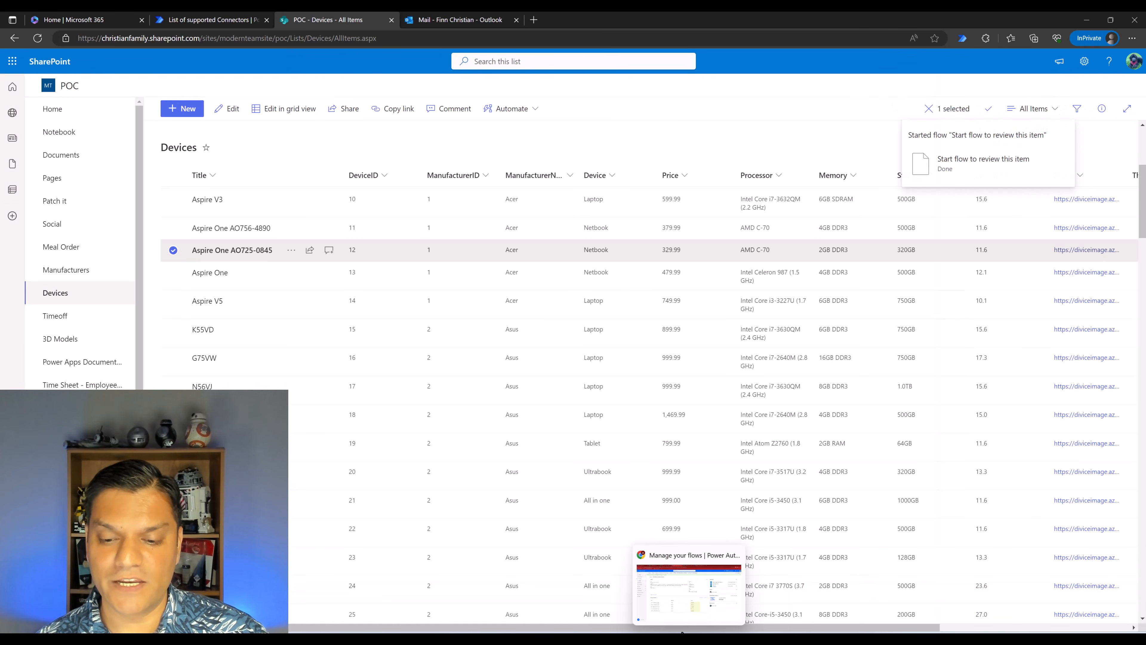
Check the owner's Outlook inbox for the sender of the newest review email, and return to the flow's details page in Power Automate
{"action": "left_click", "coordinate": [683, 603]}
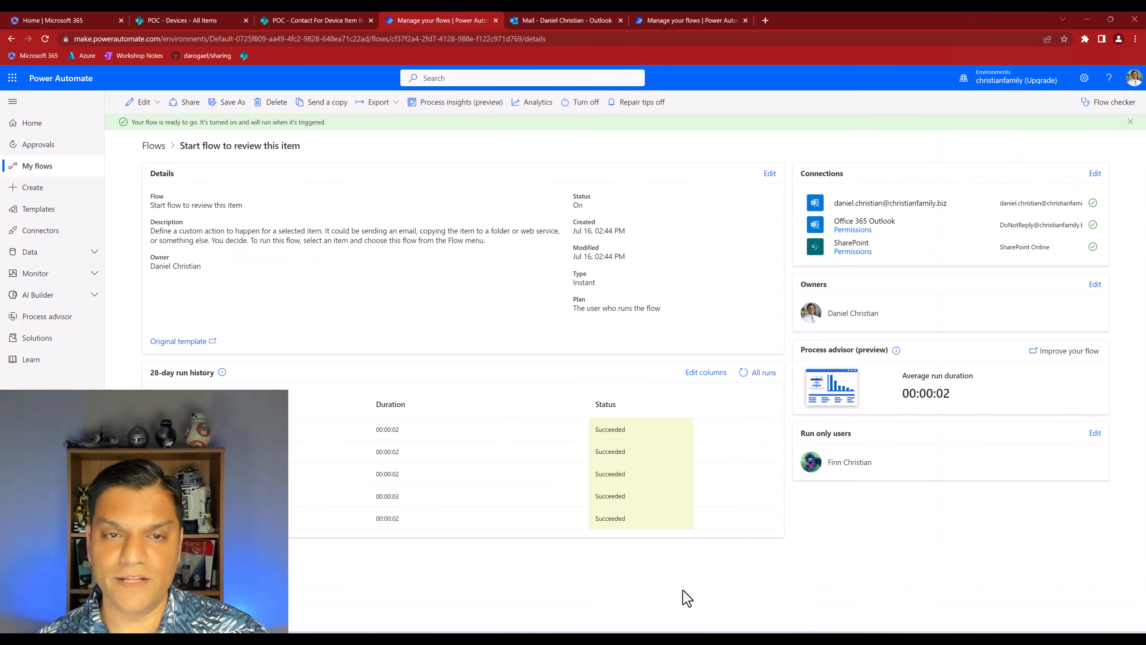
{"action": "left_click", "coordinate": [540, 20]}
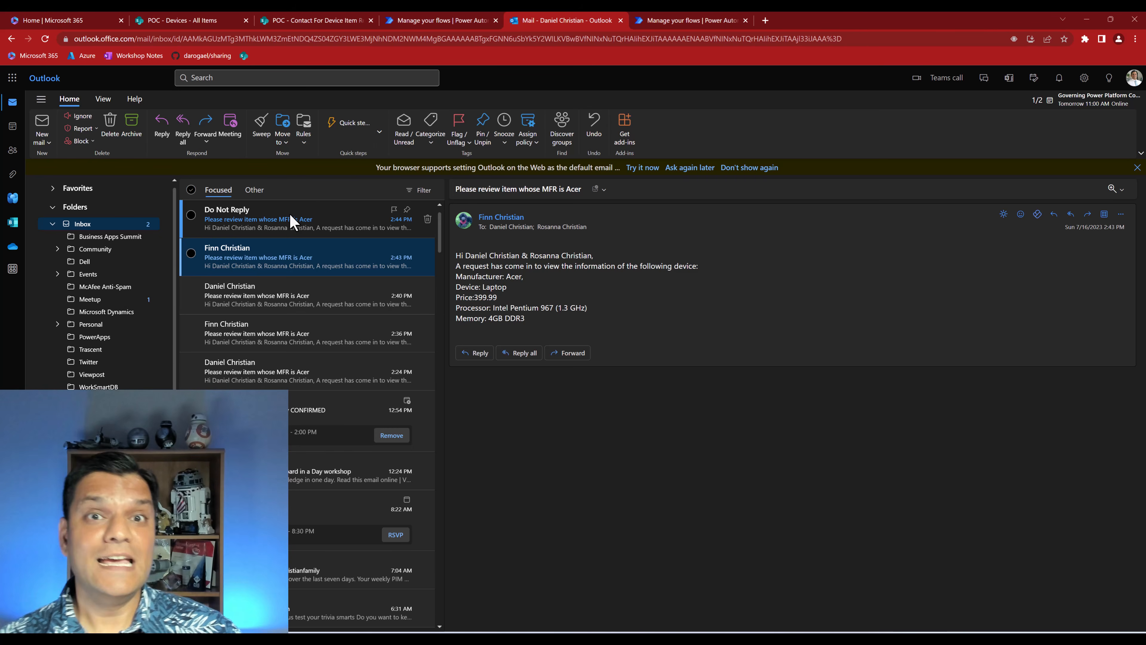
{"action": "left_click", "coordinate": [459, 20]}
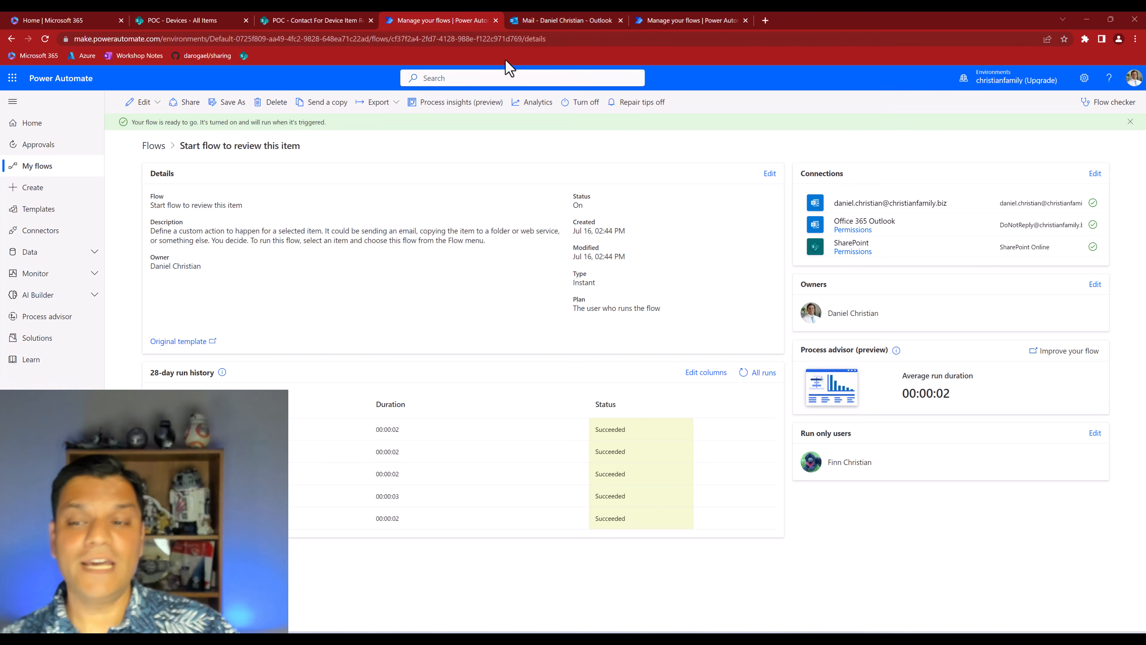